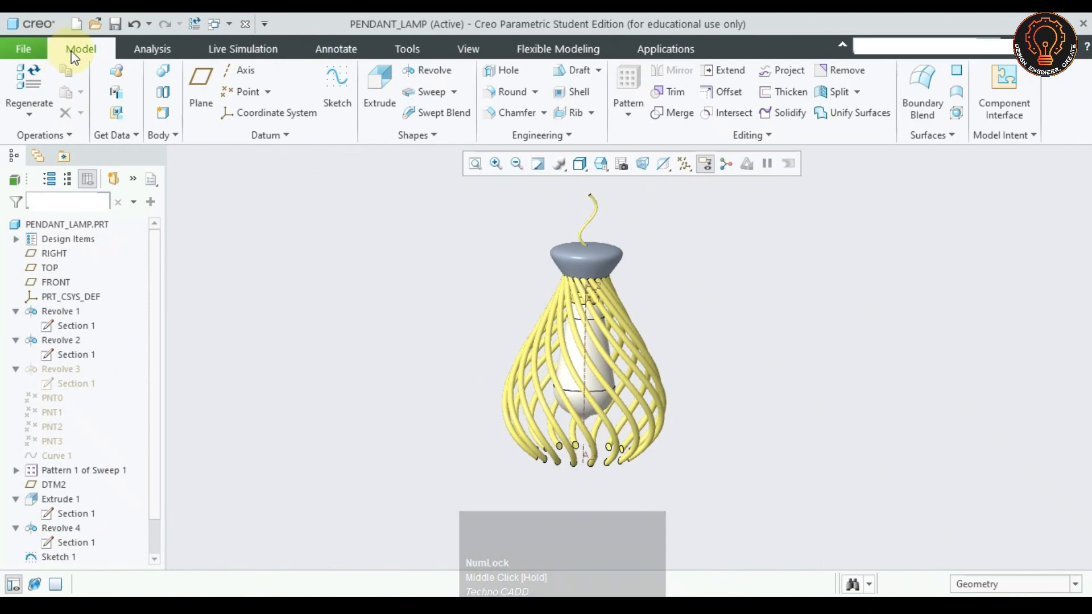
Create a new solid part named Lamp using the default template
click(77, 27)
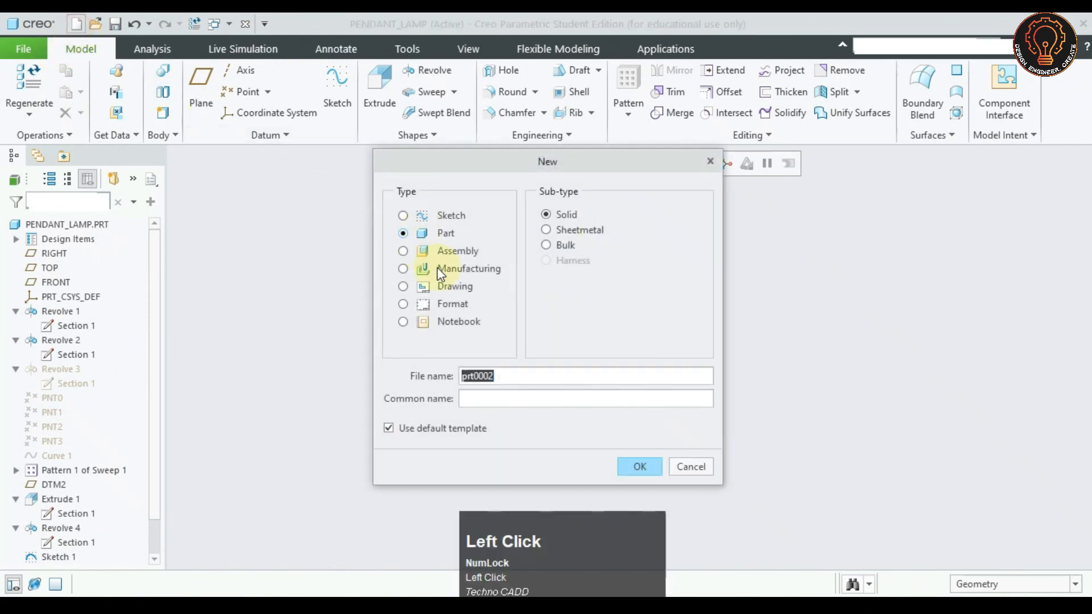
text(Lamp)
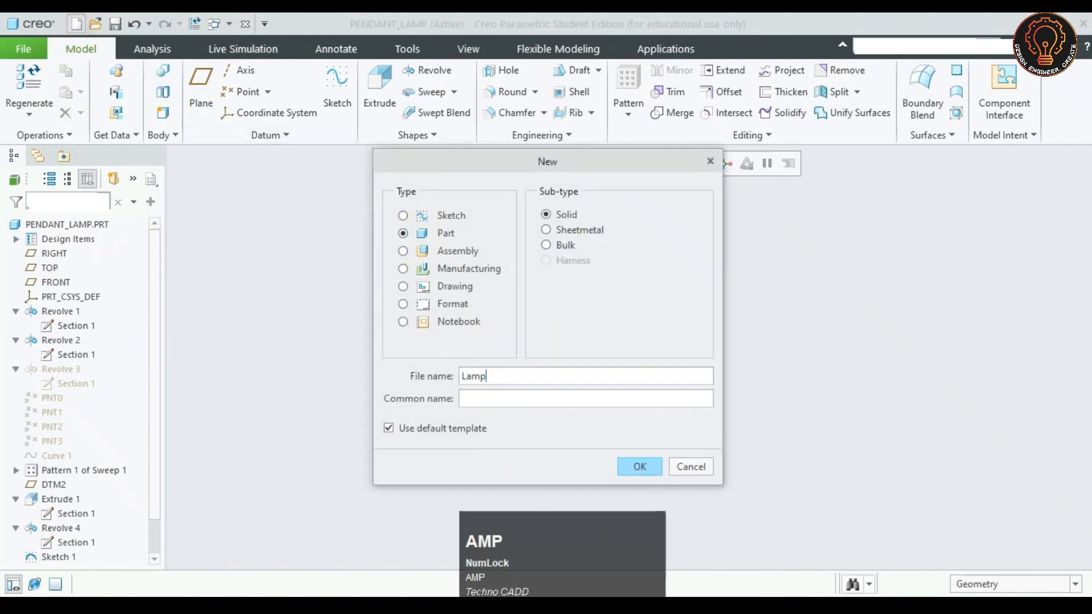
click(638, 465)
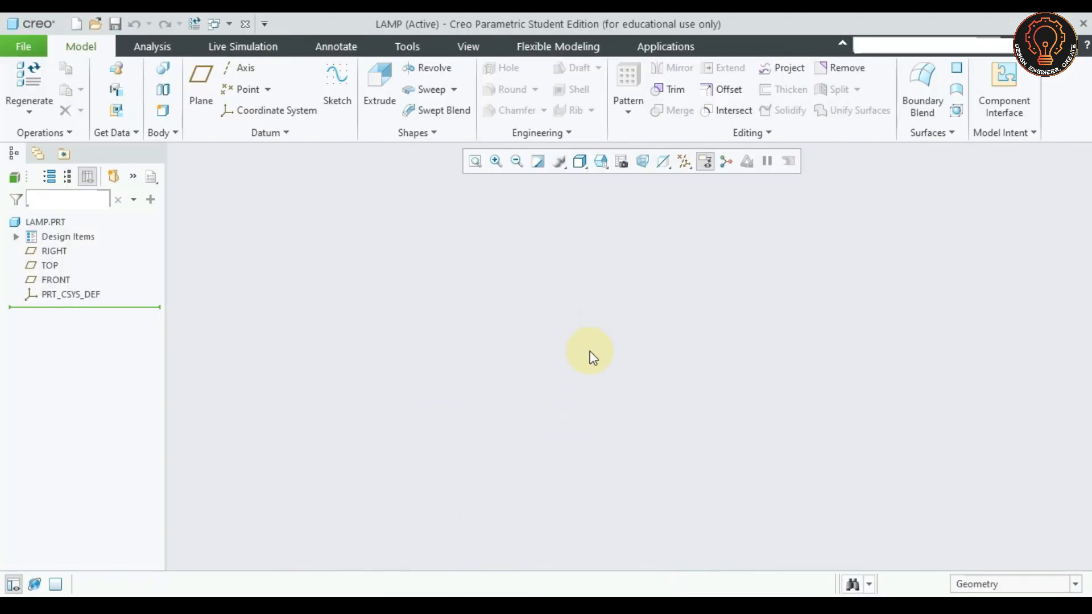
Display the datum planes and start a Revolve sketch on the FRONT plane
click(684, 161)
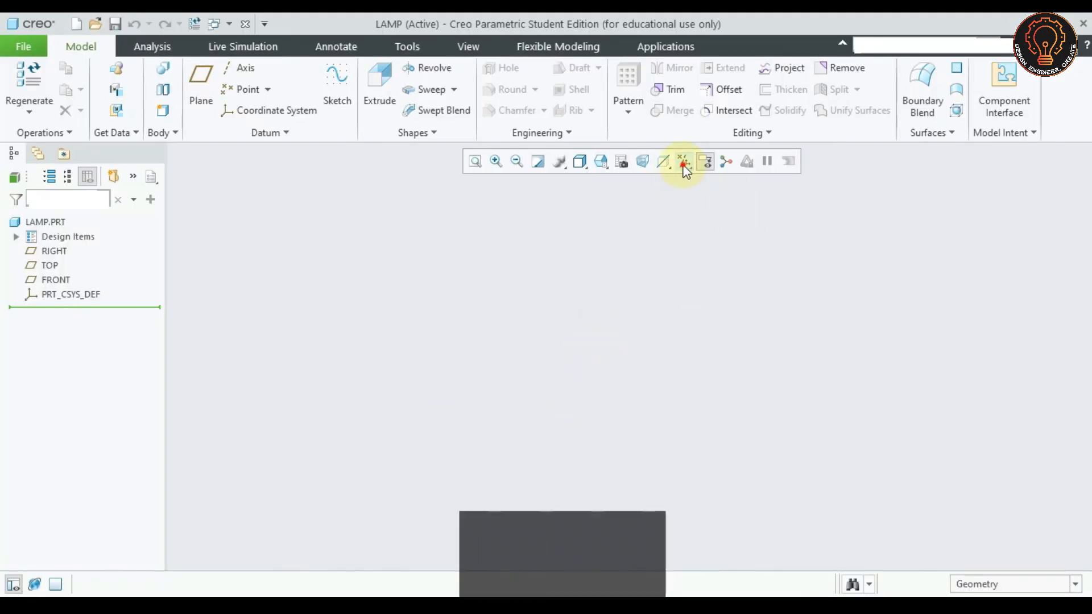
click(686, 254)
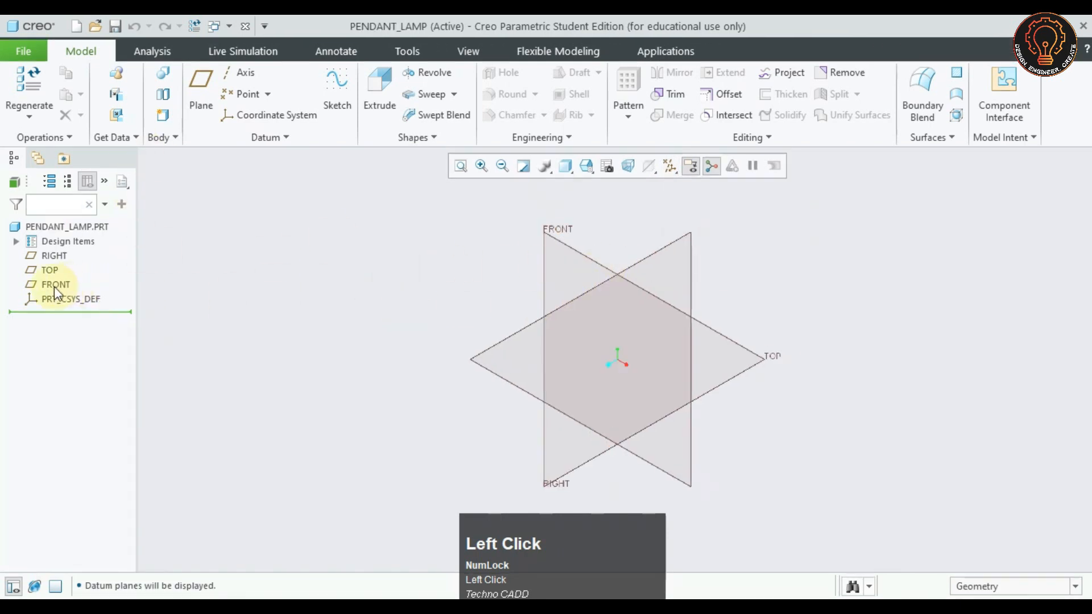
click(54, 285)
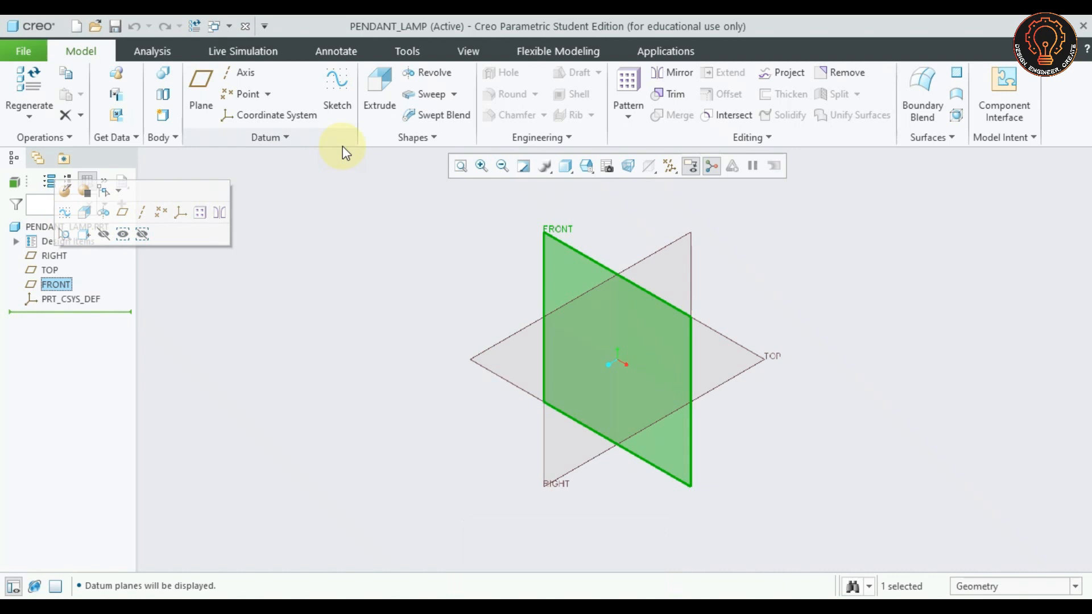
click(417, 73)
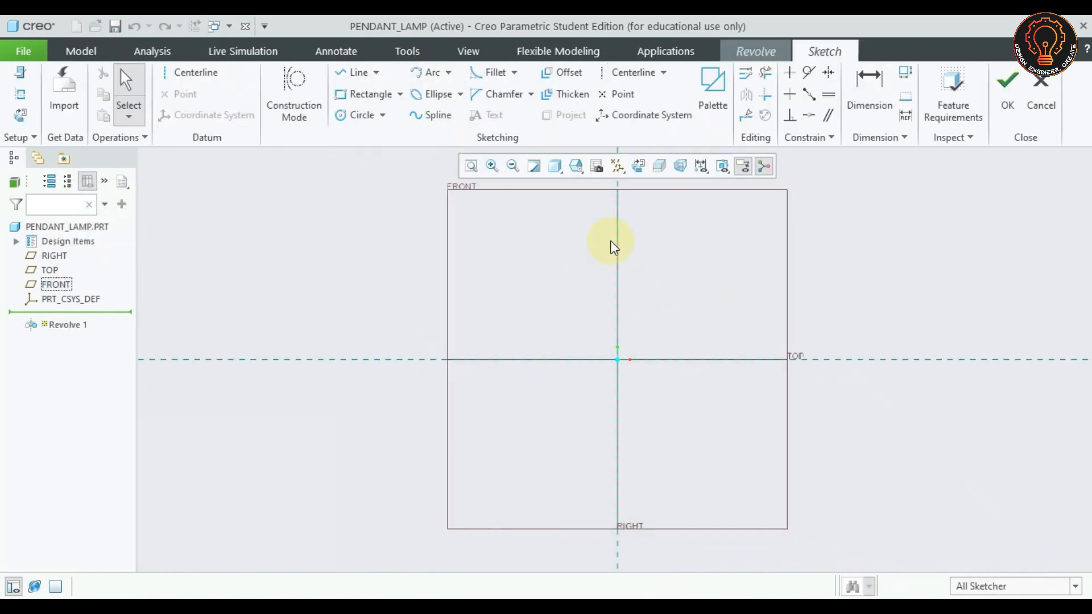
Import the reference image project 2023-08-10 152719.jpg from My Documents onto the FRONT plane
click(468, 52)
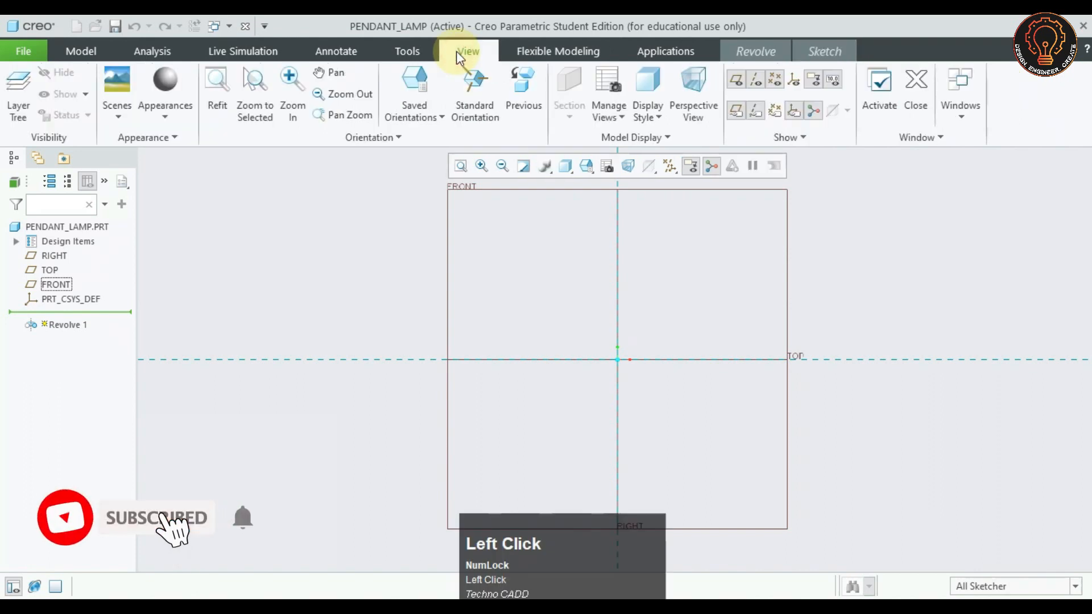
click(631, 137)
click(569, 159)
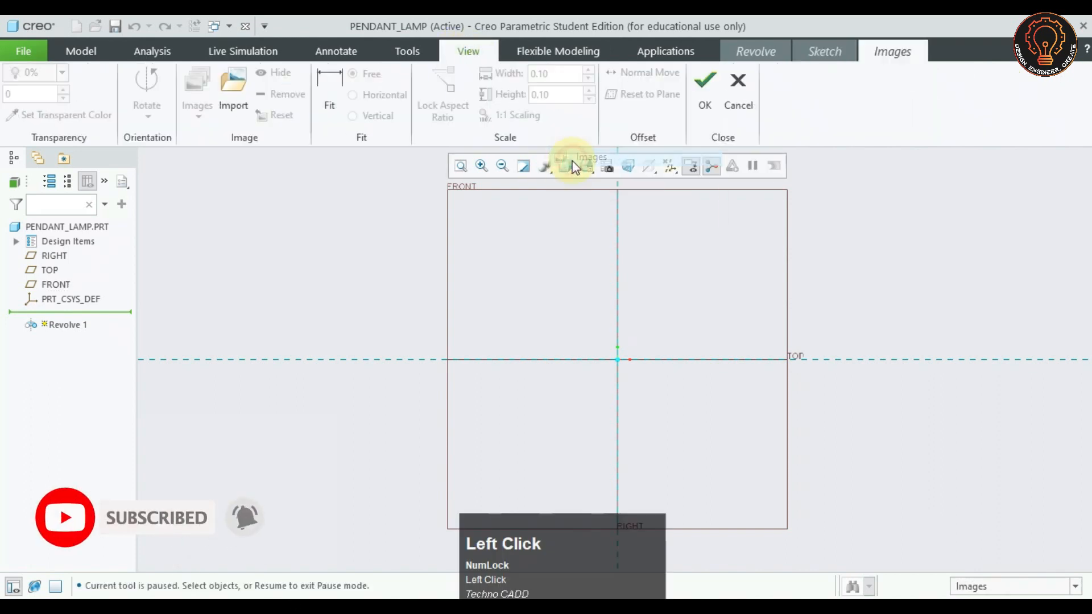
click(229, 90)
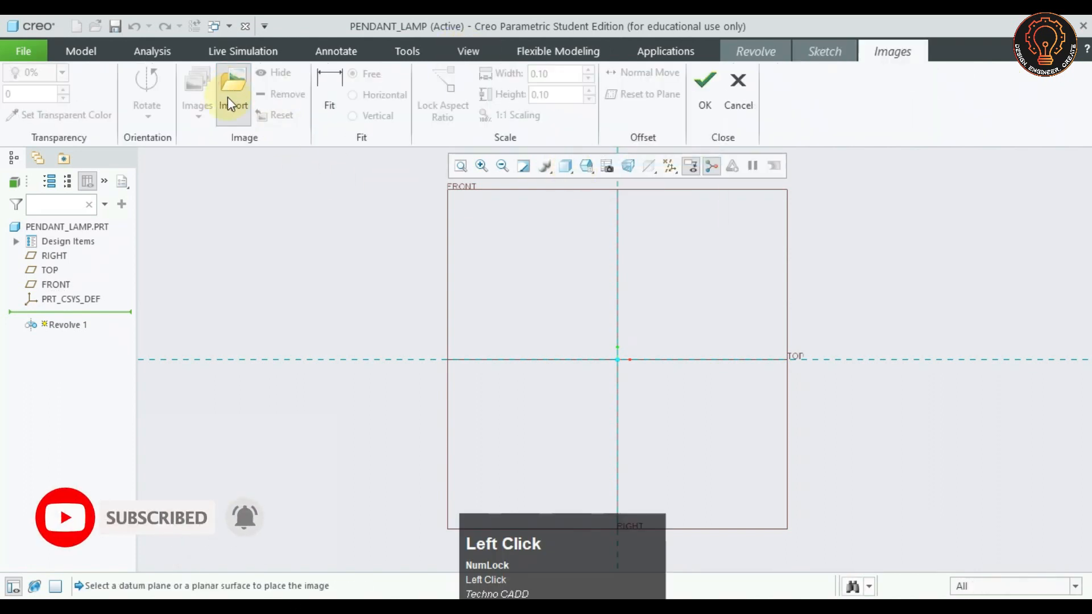
click(57, 286)
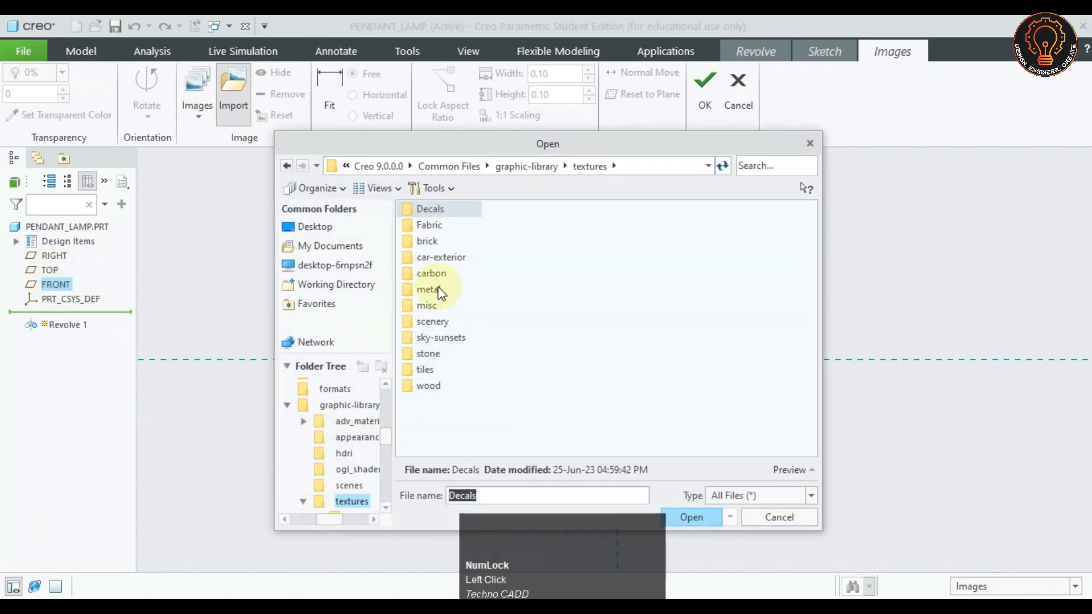
click(316, 246)
click(614, 290)
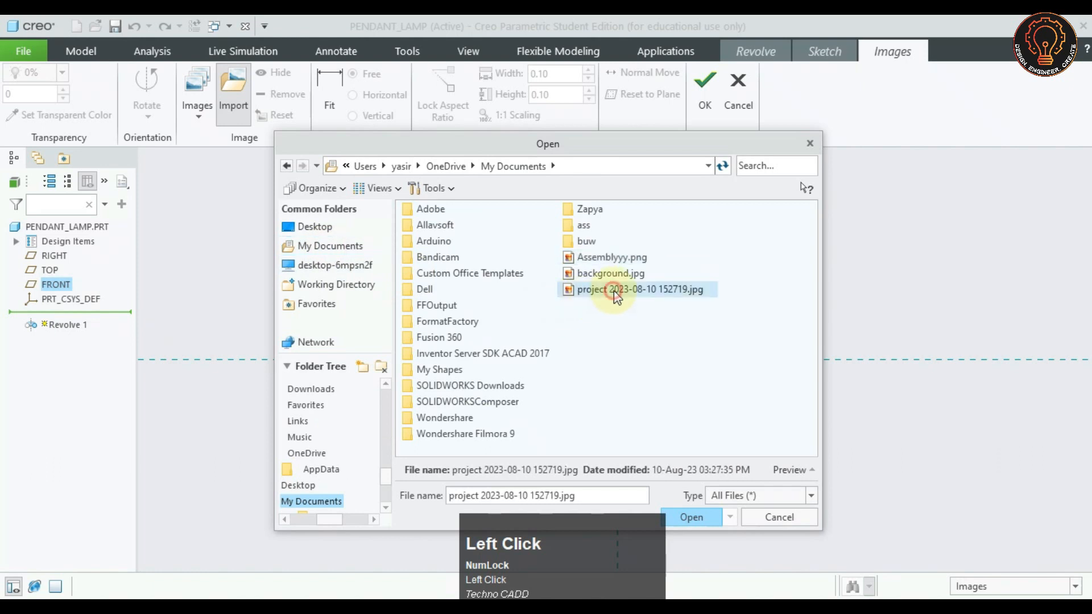
double_click(635, 290)
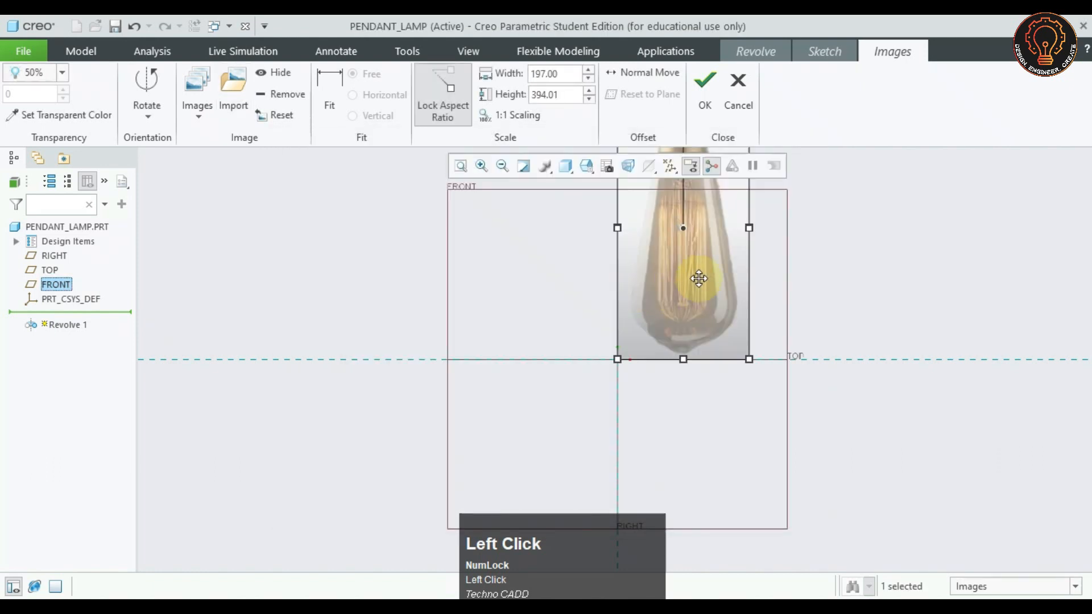
Set the bulb image's width to 150 with the aspect ratio locked
scroll(699, 279, up, 3)
scroll(668, 239, down, 1)
click(660, 251)
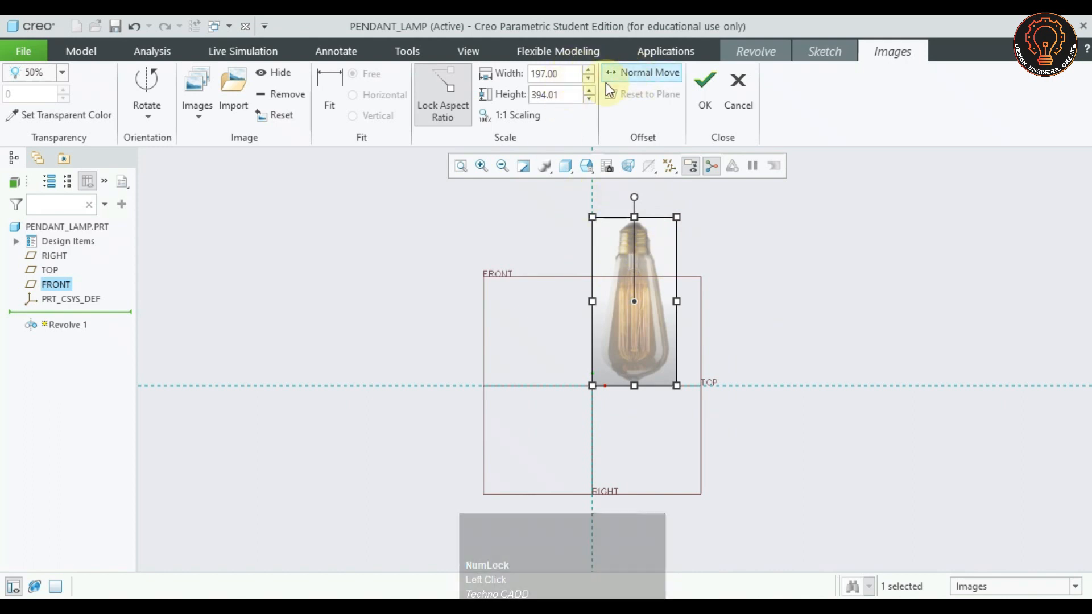
click(563, 74)
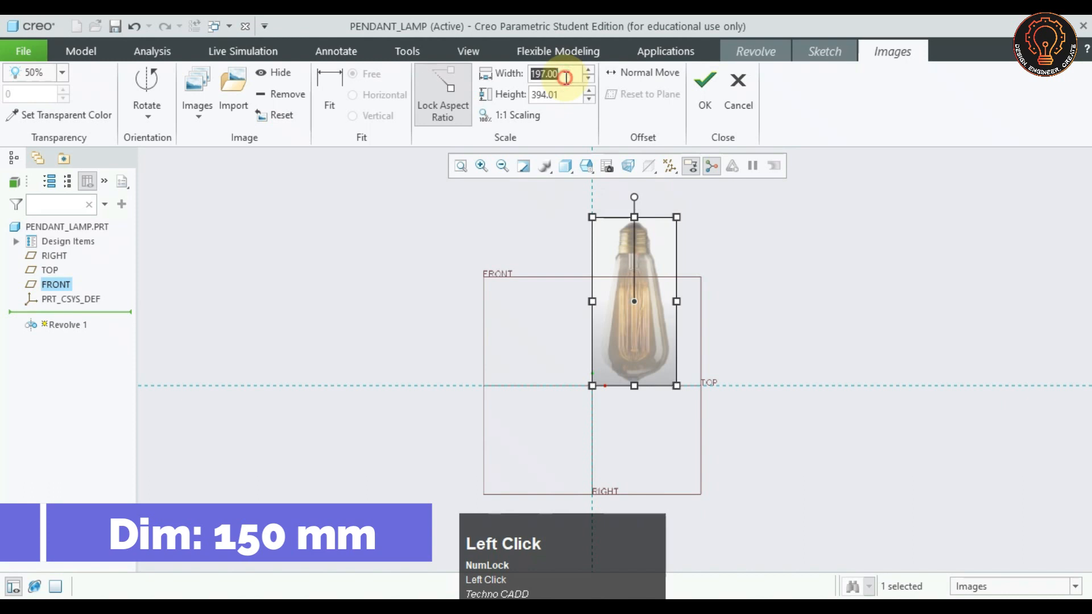
text(150)
key(Return)
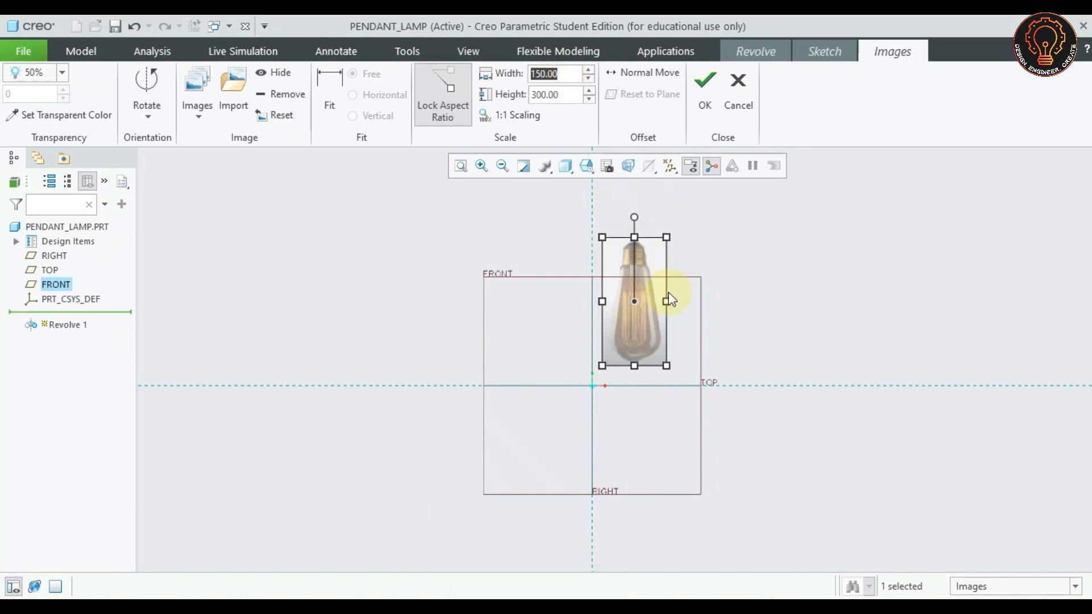
Move the bulb image so its centre lies on the vertical axis and the base of its metal cap on the horizontal reference, and accept the placement
scroll(686, 288, down, 2)
scroll(682, 278, up, 2)
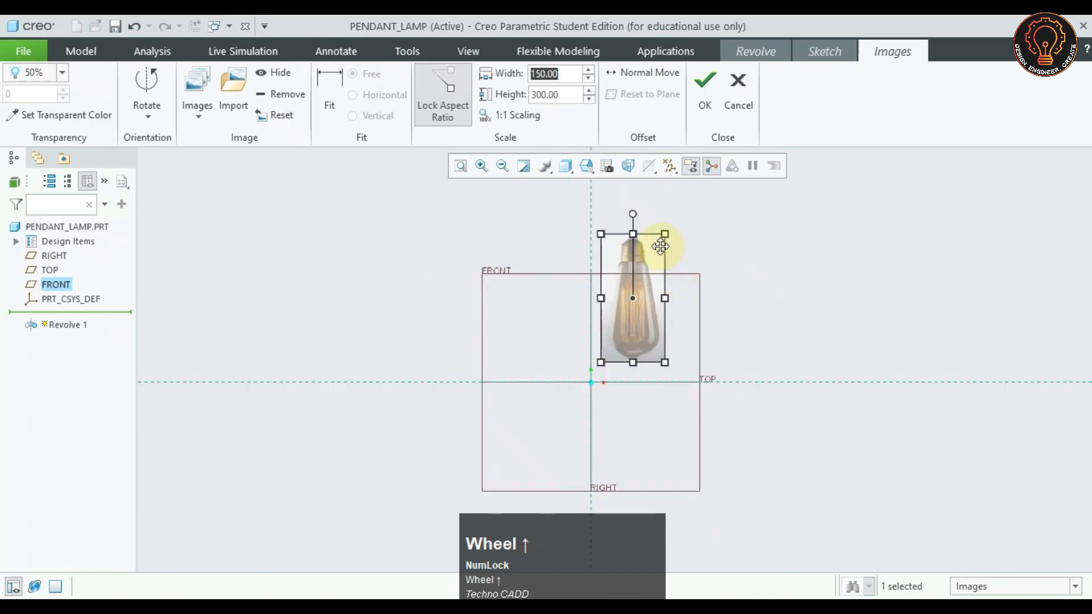
drag(661, 246, 613, 364)
scroll(604, 378, down, 3)
drag(606, 278, 608, 290)
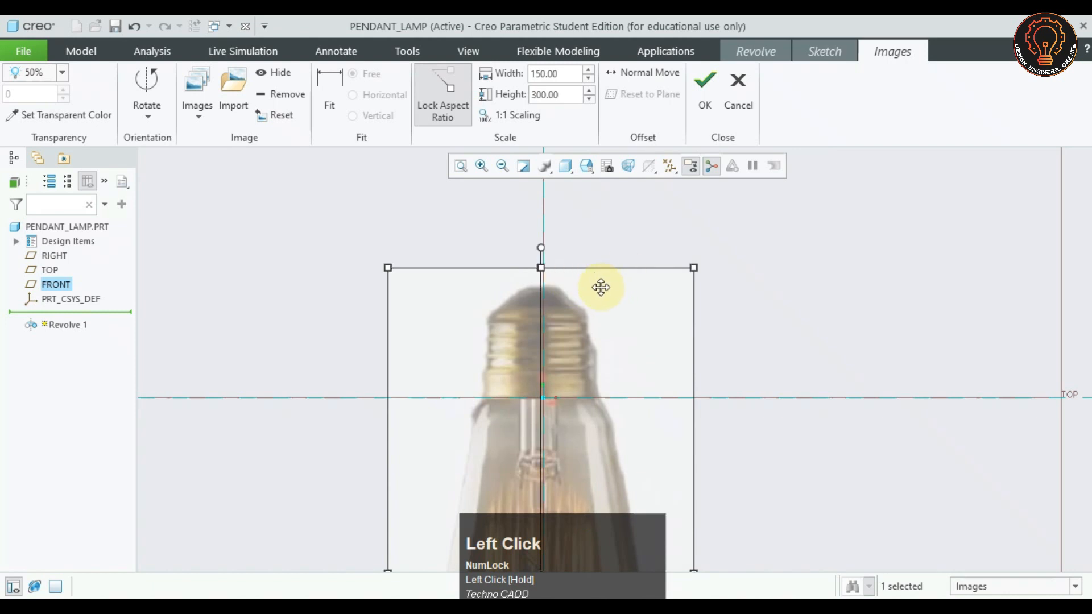
click(704, 86)
Hide the datum planes and sketch a short spline along the bulb's right shoulder, starting on the horizontal reference
scroll(540, 442, up, 3)
click(728, 399)
mouse_move(730, 405)
ctrl+middle_down()
mouse_move(763, 329)
mouse_move(764, 295)
mouse_move(690, 292)
ctrl+middle_up()
scroll(643, 290, down, 4)
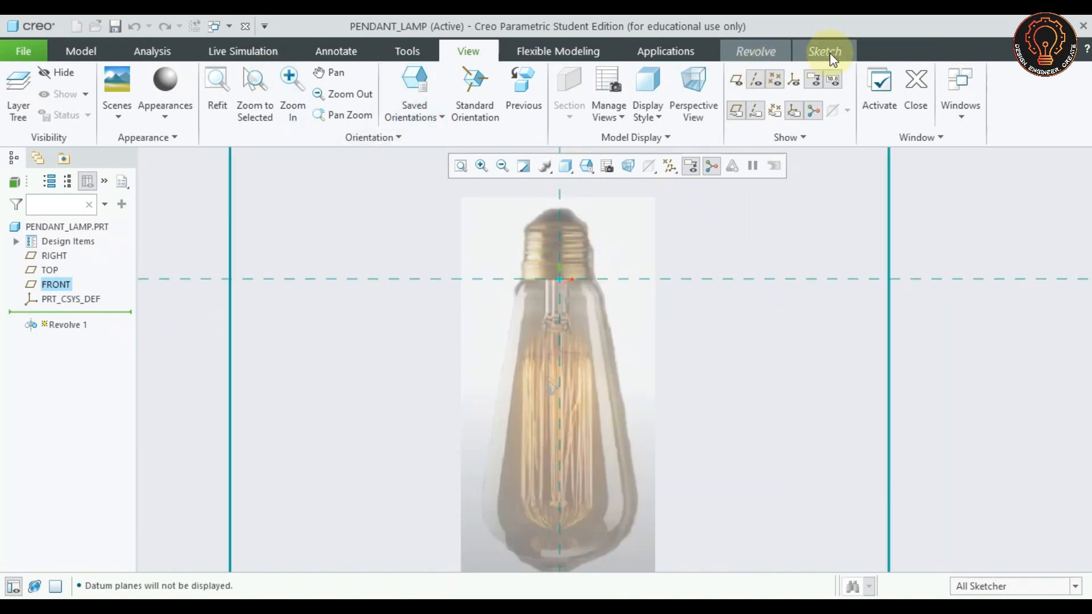
click(814, 52)
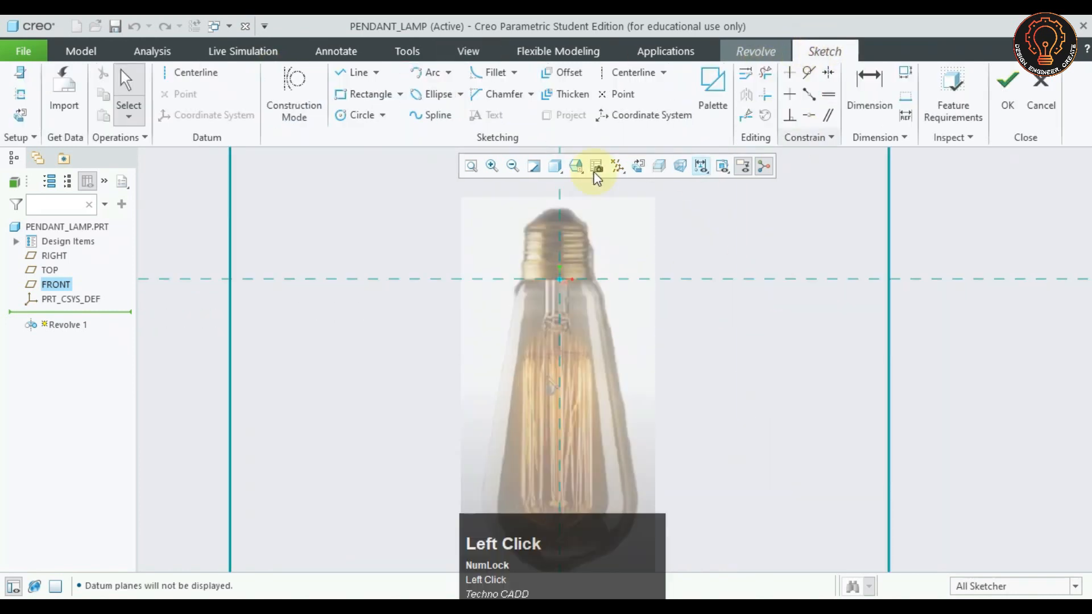
click(435, 115)
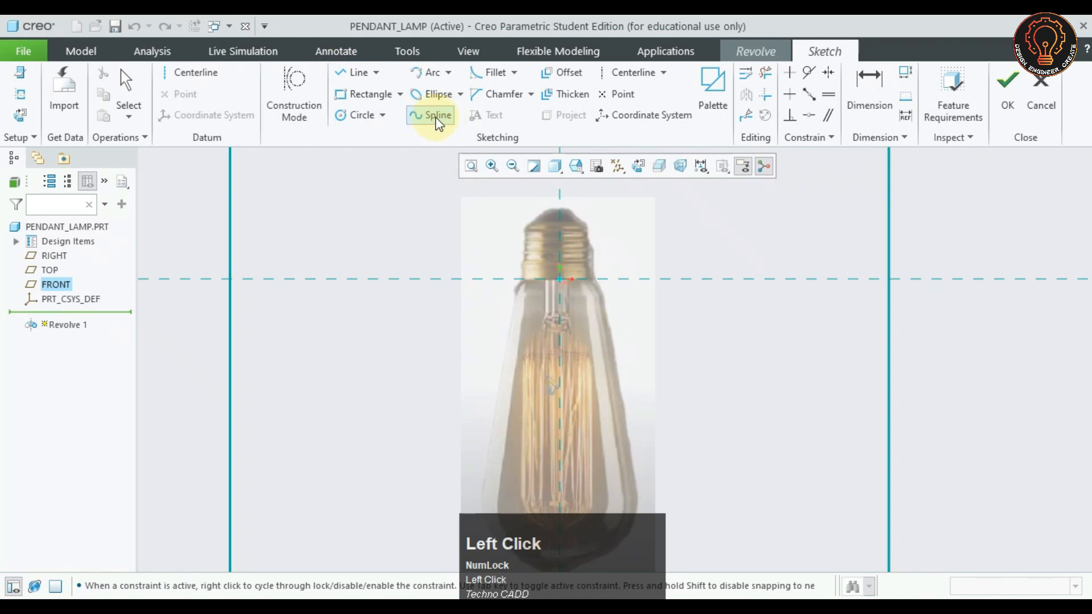
scroll(603, 301, down, 3)
click(587, 267)
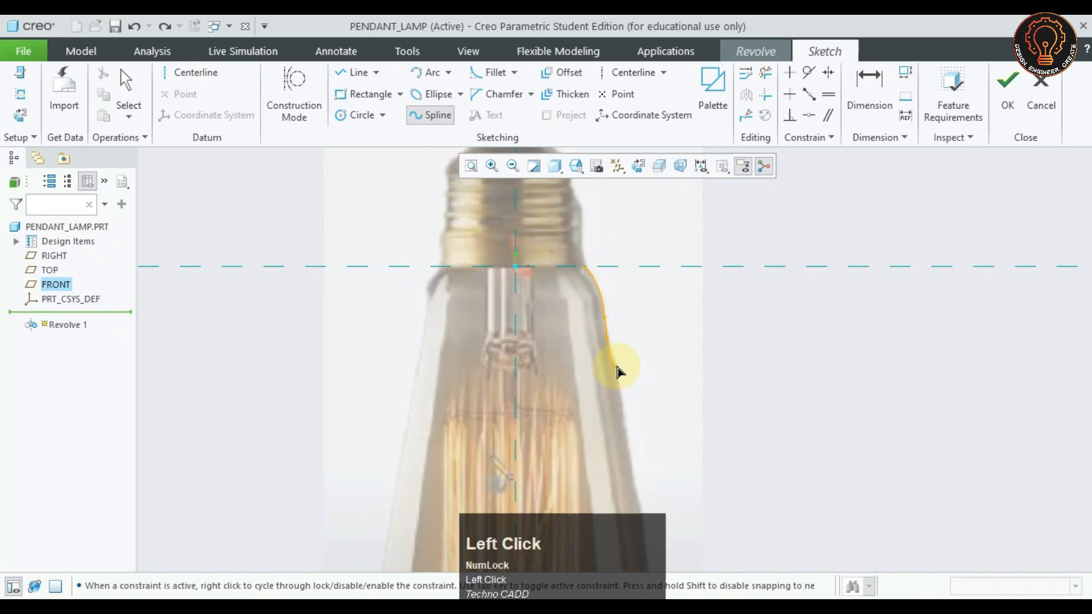
key(Escape)
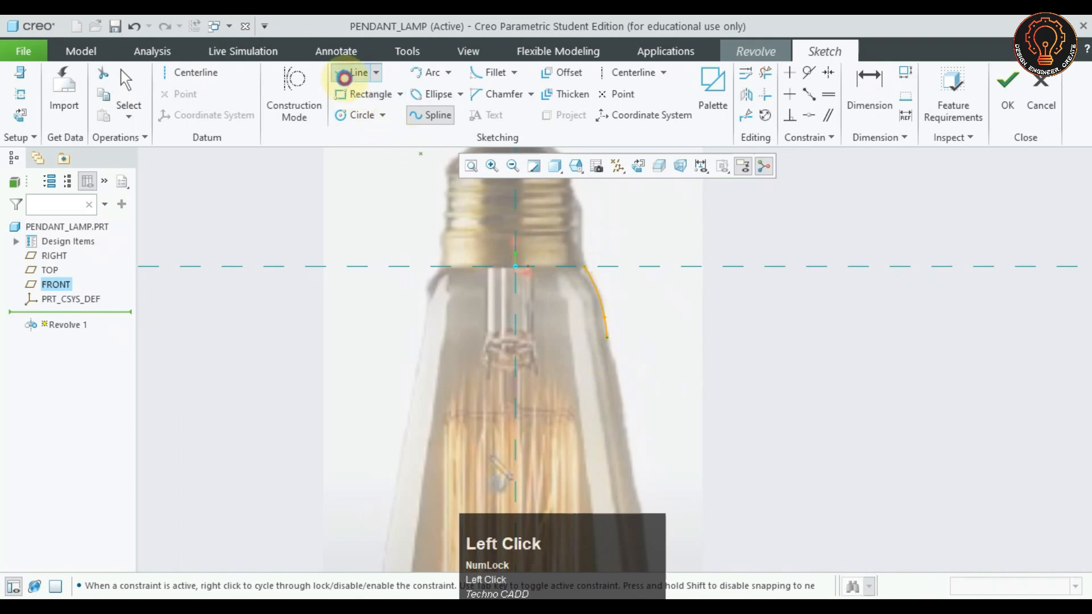
Draw a straight line from the shoulder spline's end down the glass edge to the bulb's widest part
click(344, 76)
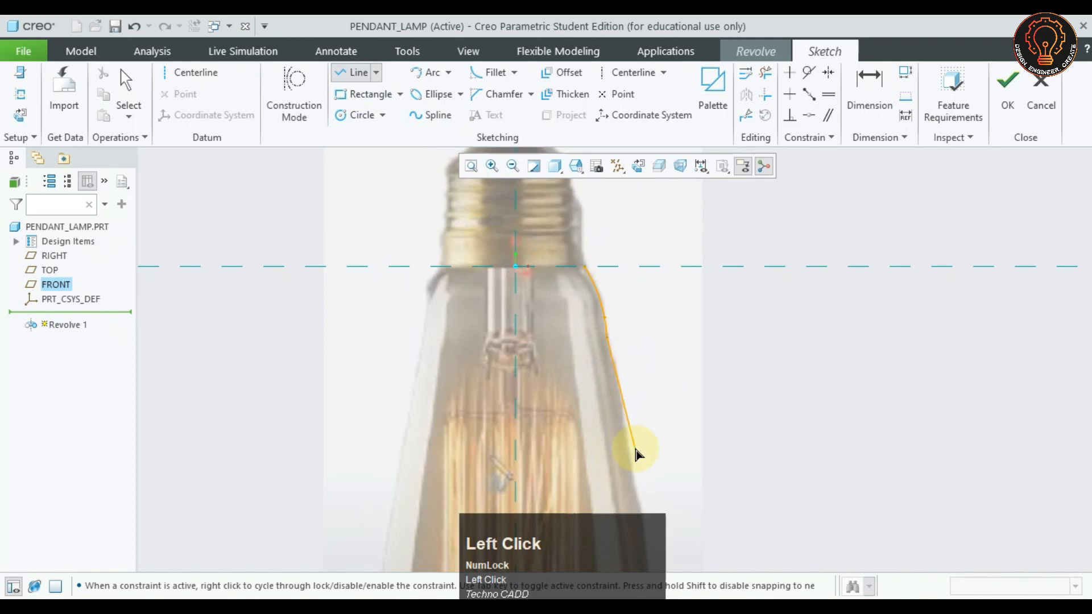
scroll(633, 451, up, 3)
shift+middle_drag(629, 455, 582, 283)
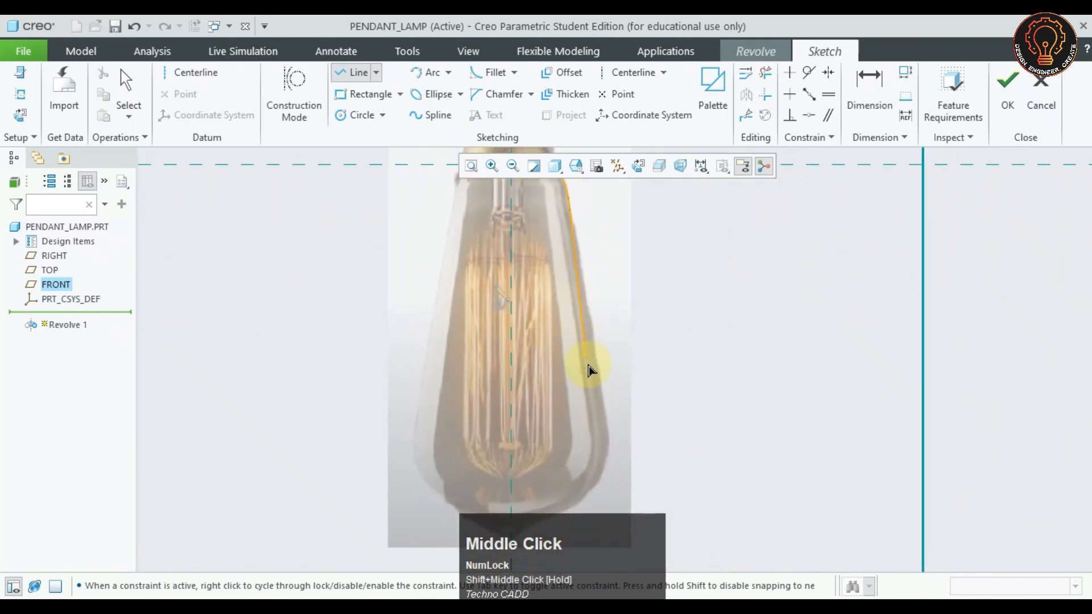
click(607, 433)
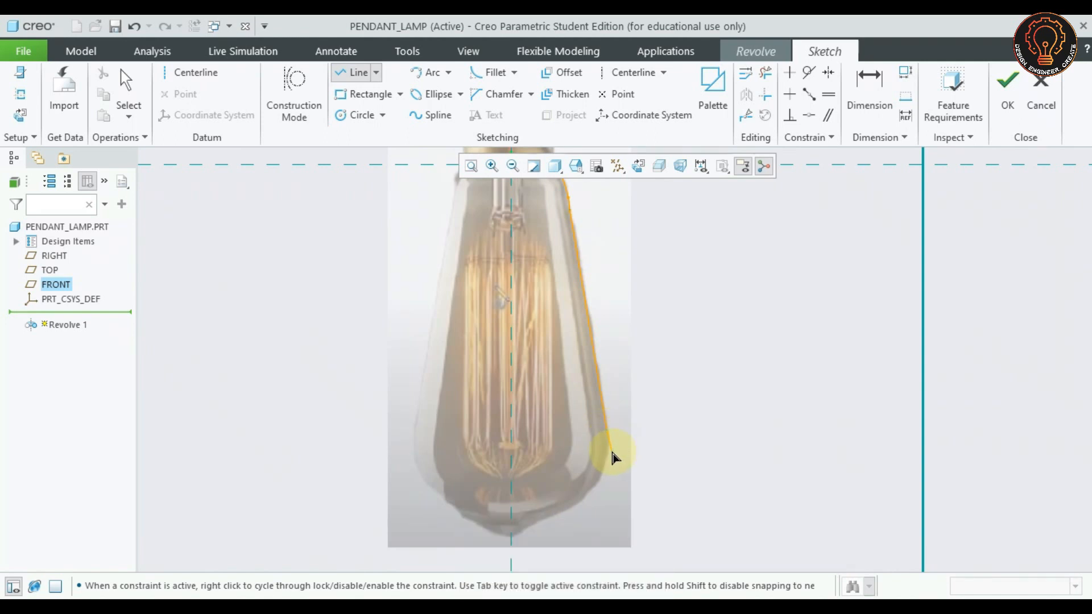
key(Tab)
click(376, 75)
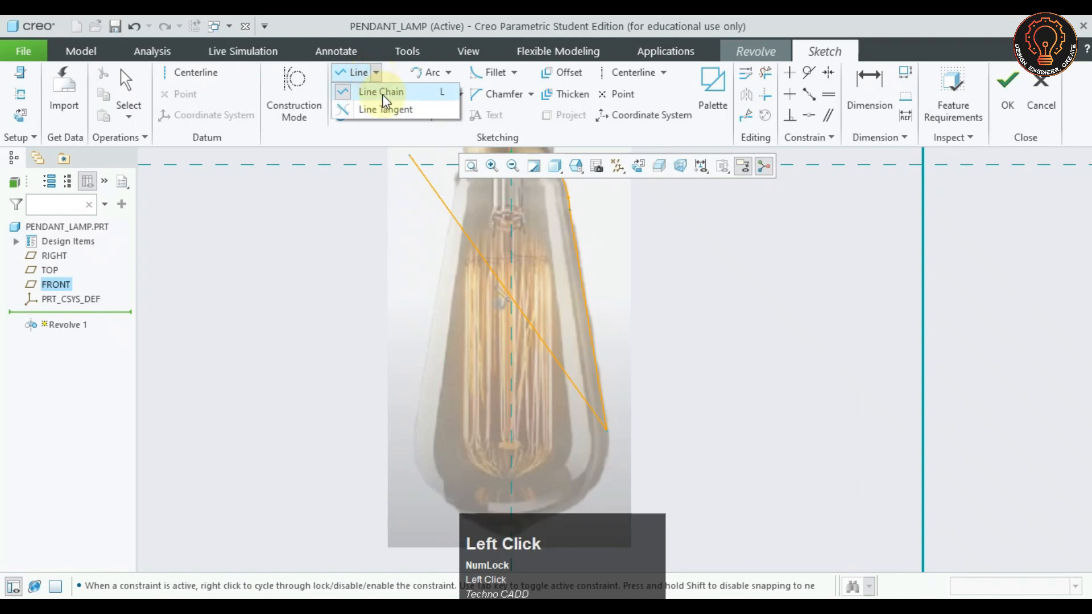
click(377, 75)
Draw a spline from the glass-edge line's lower end around the bulb's bottom outline, ending just past the vertical axis at the tip
click(431, 115)
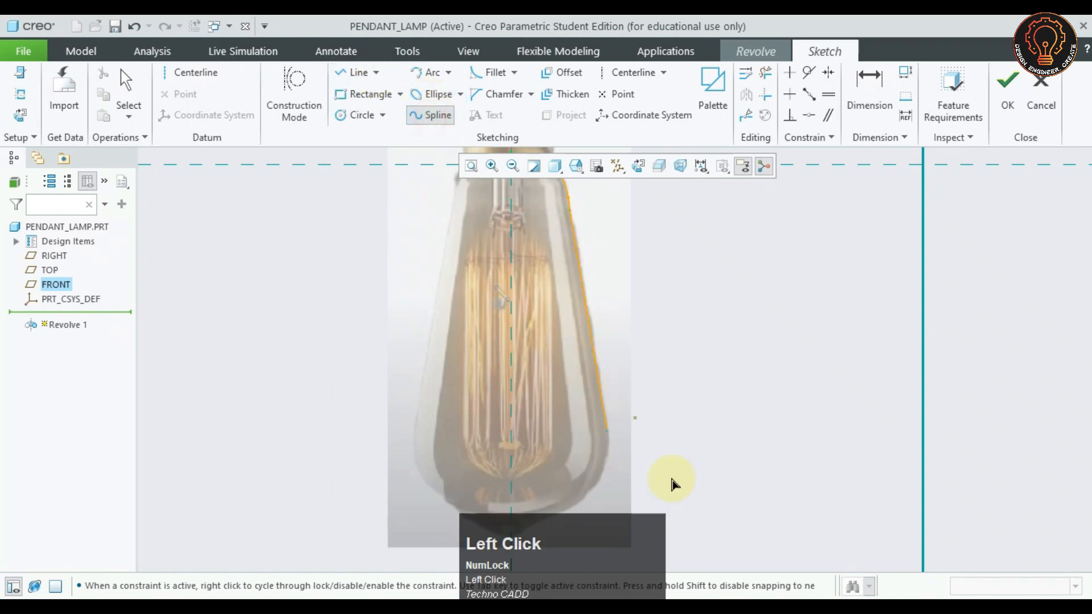
scroll(613, 449, down, 3)
scroll(618, 460, up, 1)
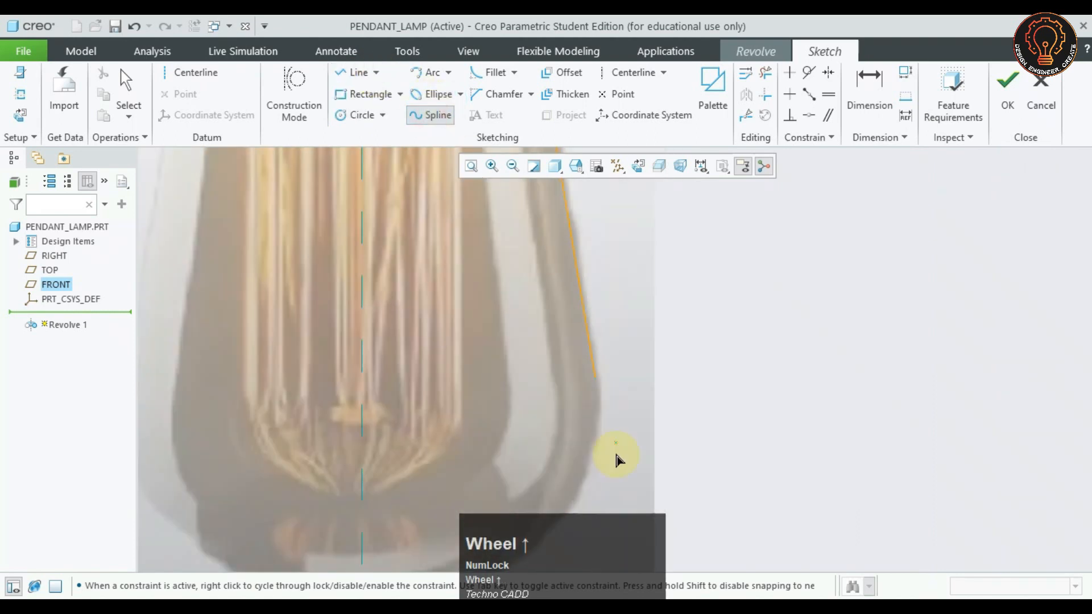
scroll(624, 465, up, 1)
mouse_move(624, 465)
shift+middle_down()
mouse_move(721, 331)
mouse_move(700, 254)
shift+middle_up()
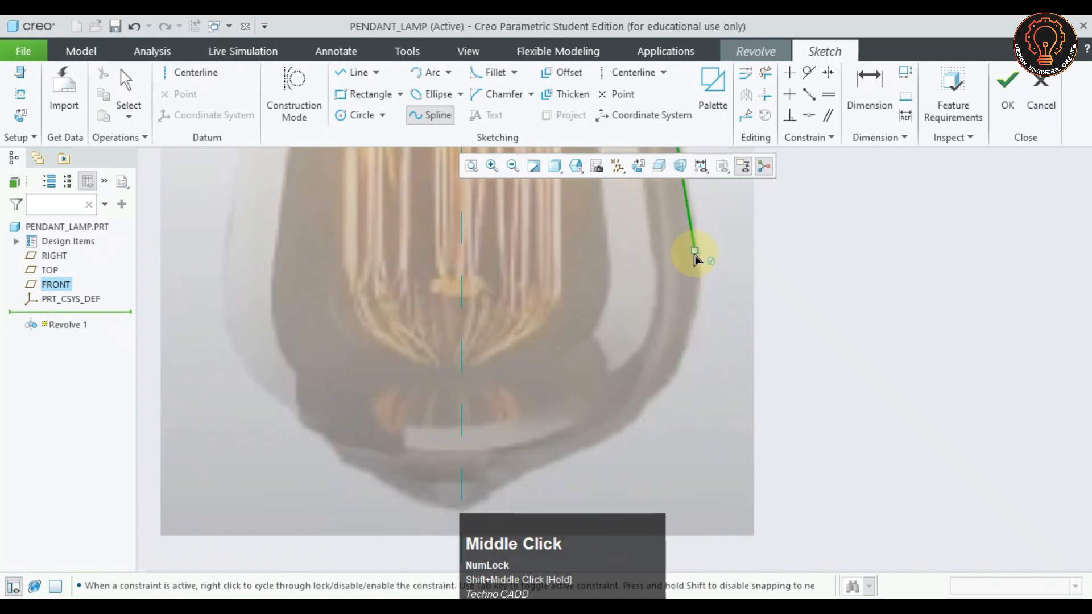
click(695, 252)
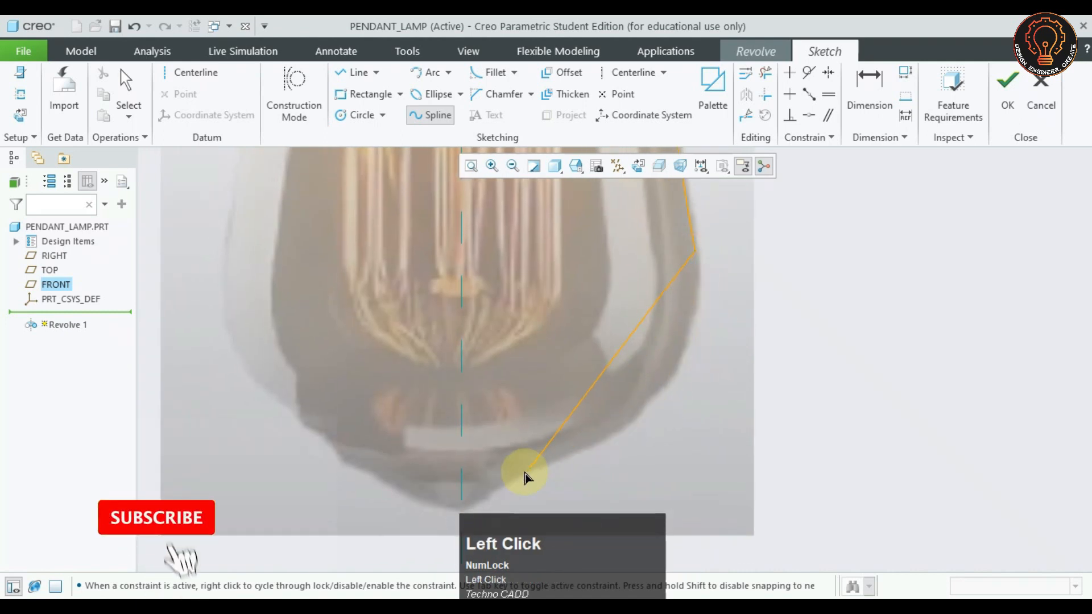
scroll(525, 477, up, 3)
mouse_move(546, 463)
shift+middle_down()
mouse_move(566, 378)
mouse_move(541, 384)
shift+middle_up()
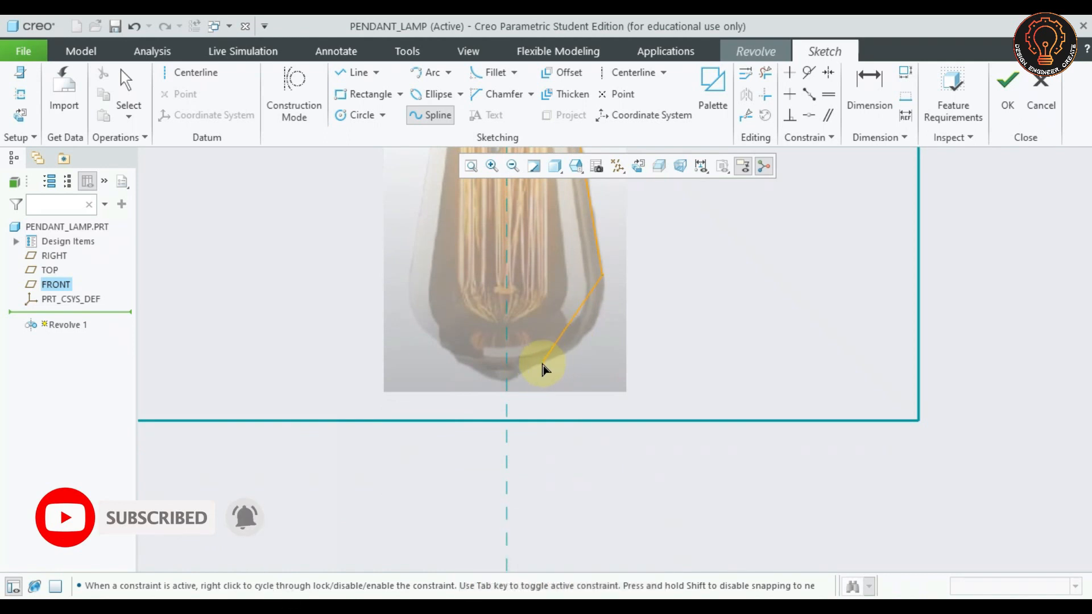
click(510, 376)
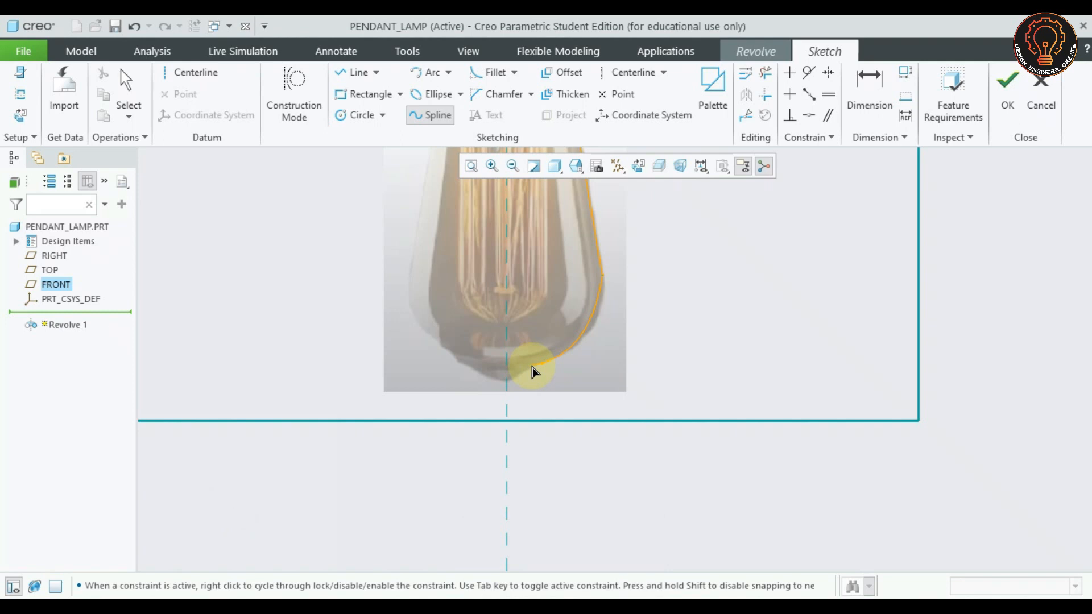
click(532, 371)
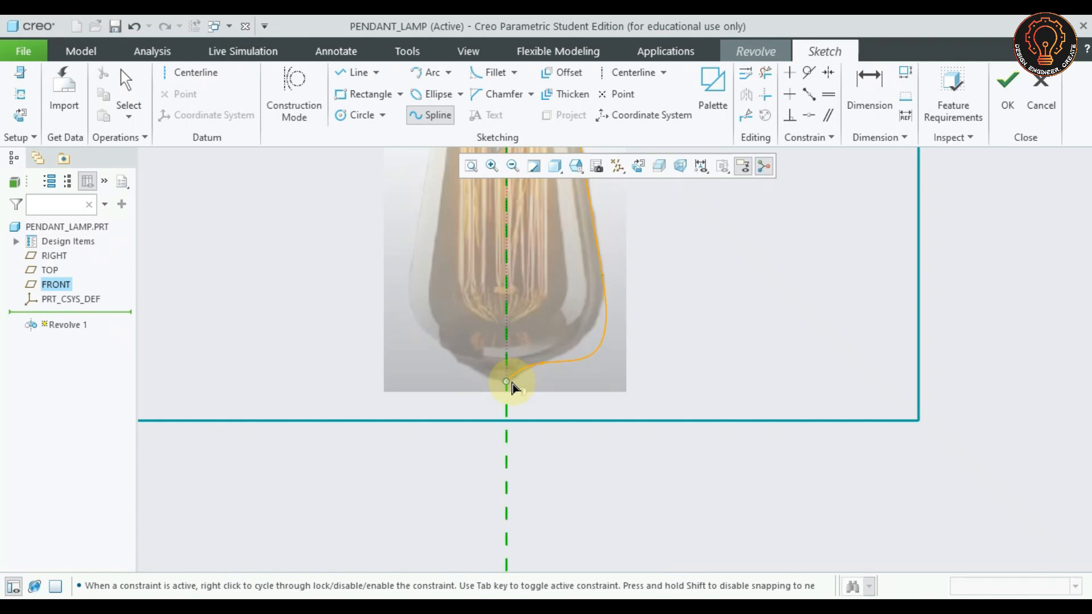
scroll(511, 389, down, 3)
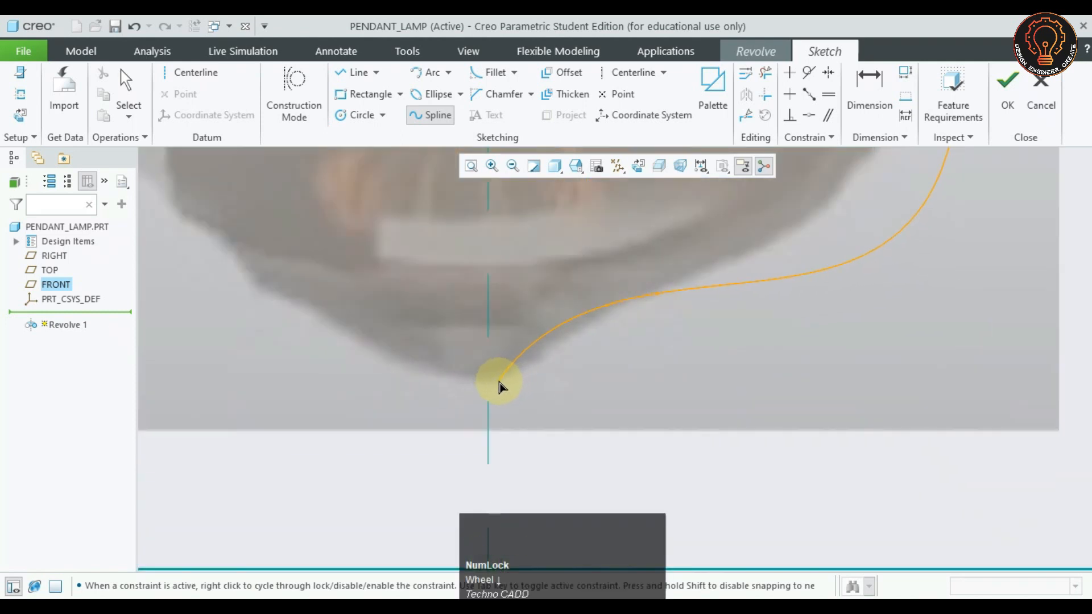
click(499, 384)
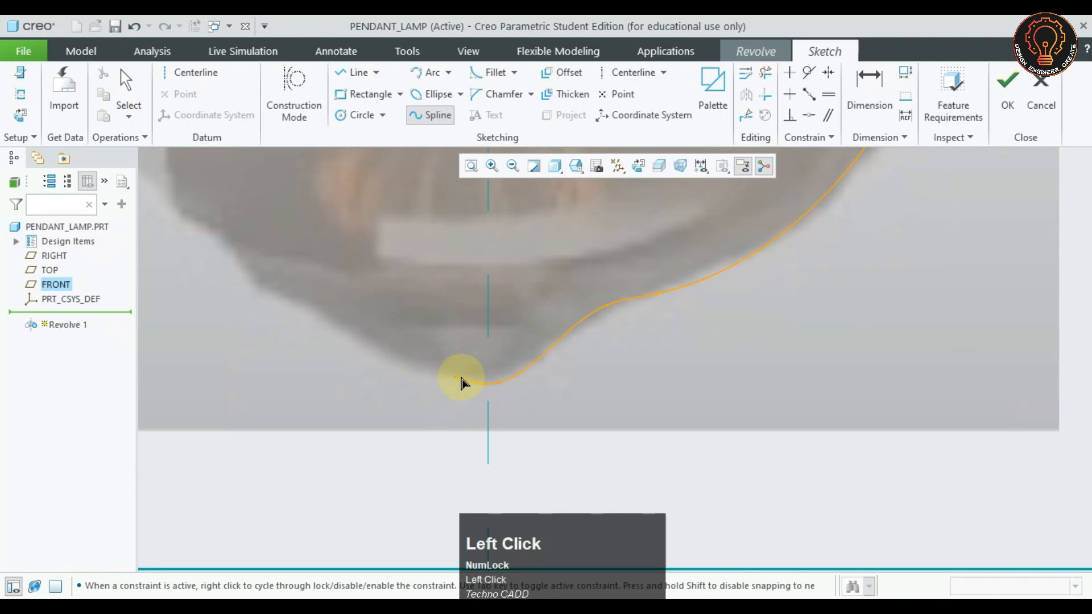
click(468, 379)
middle_click(456, 395)
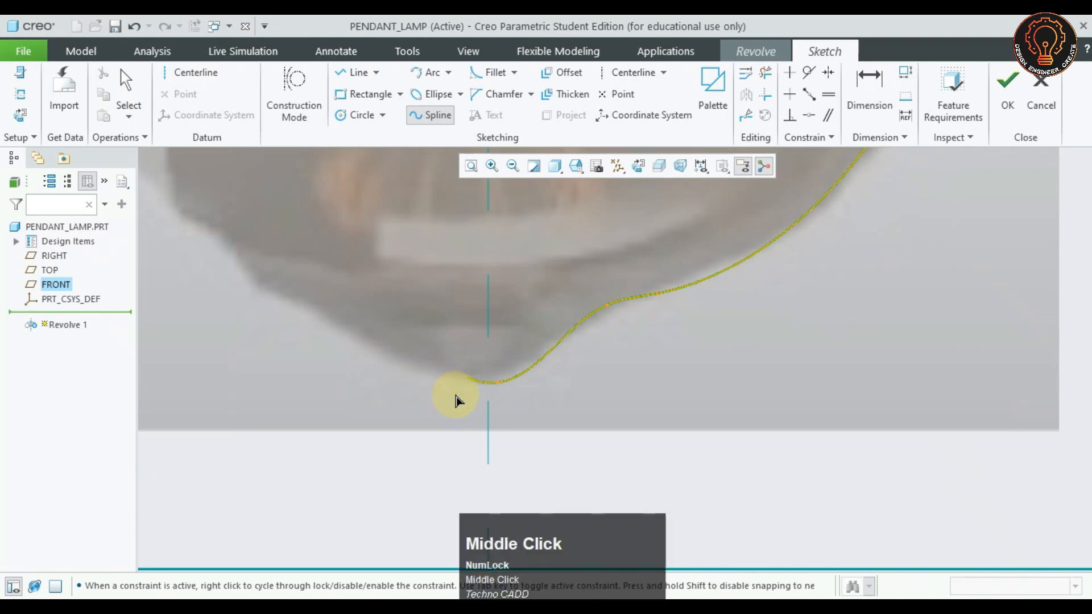
Move the shoulder spline's middle interpolation point slightly inward toward the vertical axis
scroll(574, 400, up, 3)
shift+middle_drag(741, 320, 597, 388)
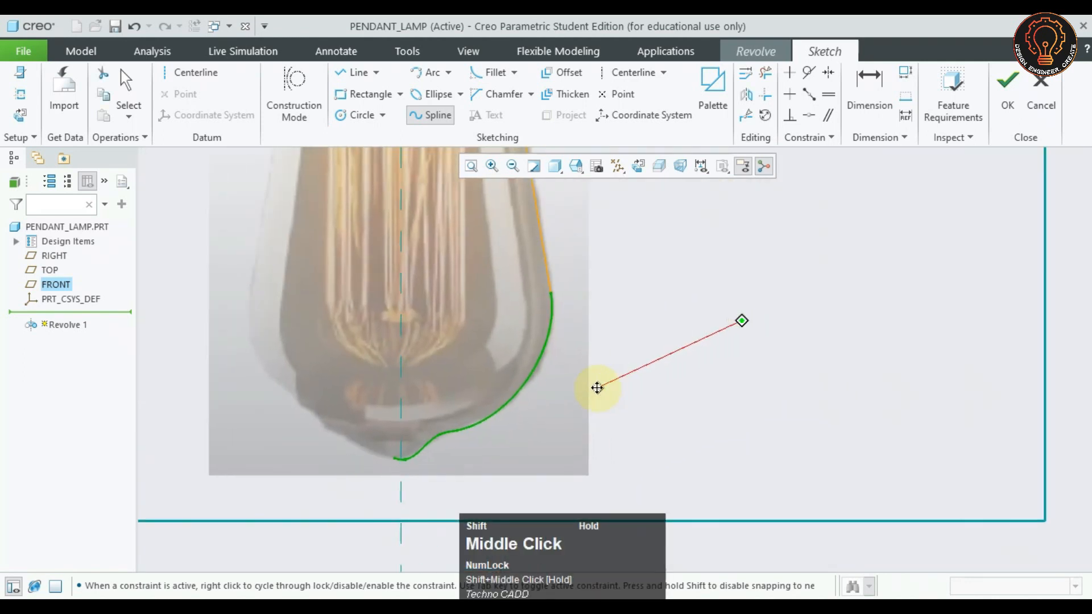
scroll(532, 353, down, 1)
scroll(546, 335, up, 2)
mouse_move(583, 306)
shift+middle_down()
mouse_move(579, 350)
mouse_move(556, 401)
shift+middle_up()
scroll(556, 392, down, 2)
scroll(569, 419, up, 4)
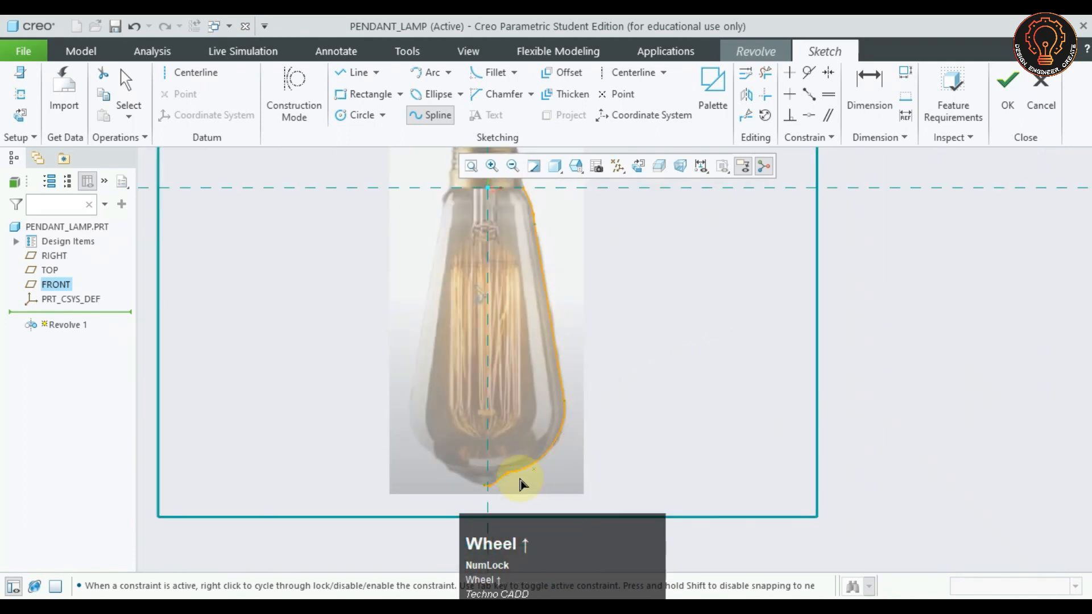
scroll(548, 224, down, 2)
shift+middle_drag(548, 224, 624, 360)
scroll(604, 349, down, 3)
mouse_move(612, 317)
shift+middle_down()
mouse_move(653, 342)
mouse_move(626, 317)
mouse_move(603, 353)
shift+middle_up()
scroll(657, 359, up, 2)
scroll(658, 335, down, 2)
key(Escape)
scroll(622, 364, down, 2)
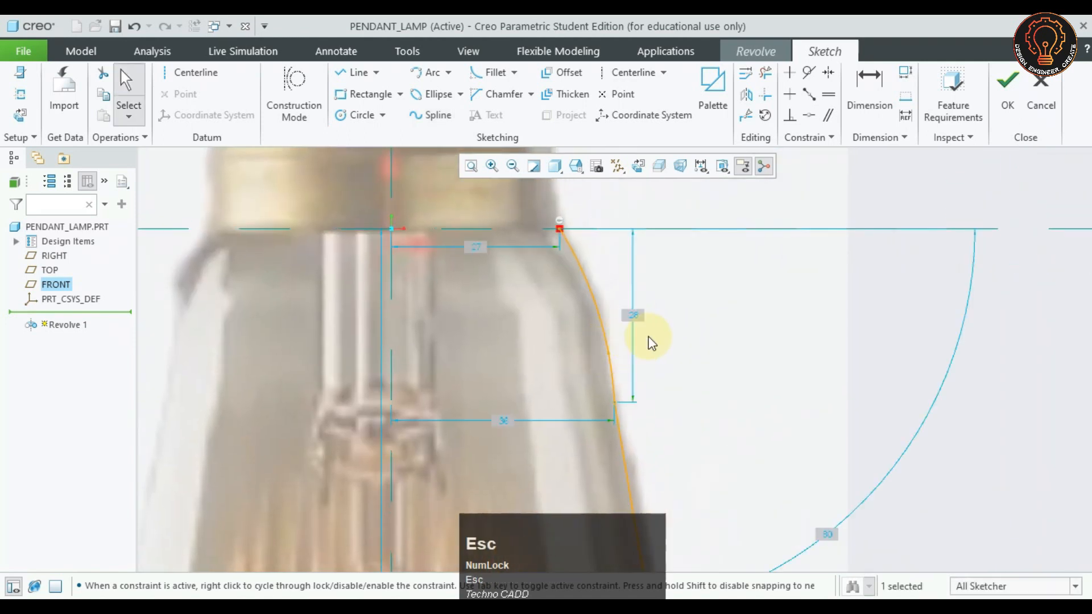
click(599, 339)
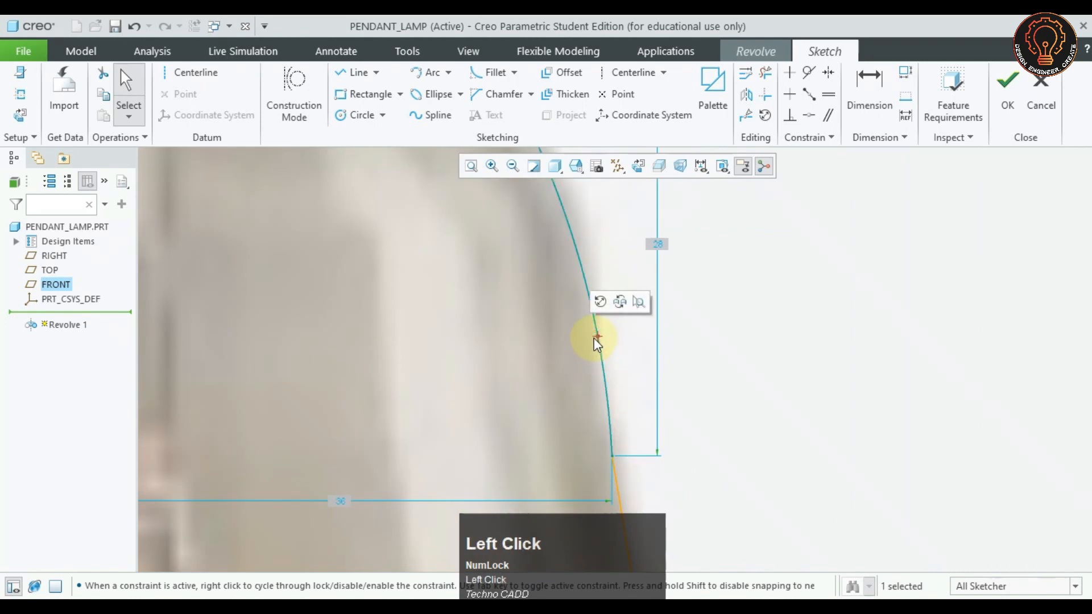
drag(599, 336, 585, 334)
scroll(589, 338, up, 3)
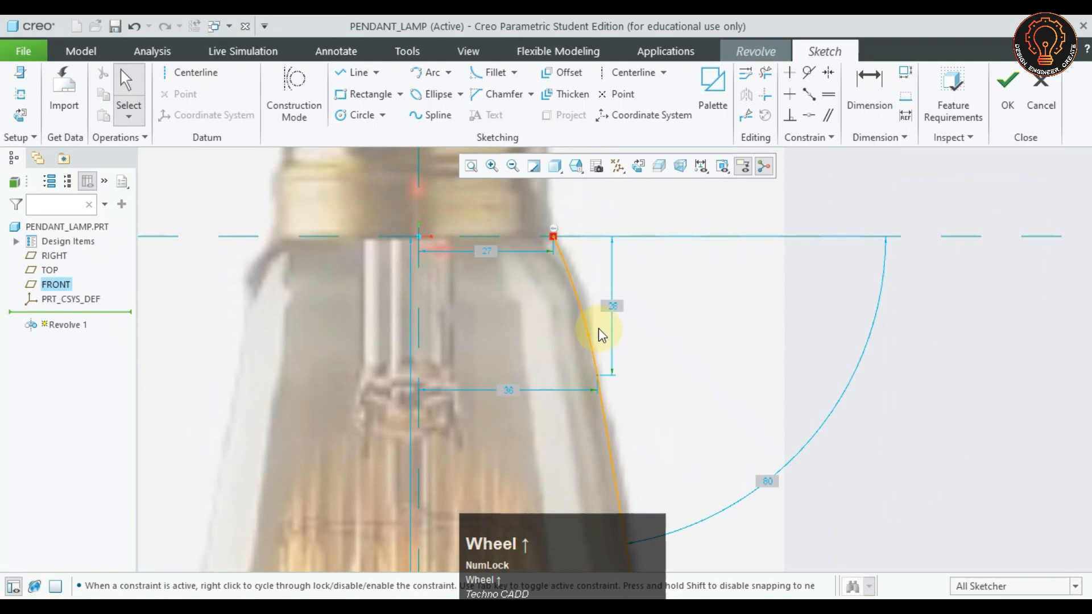
Edit the shoulder spline by control points, shift its upper control points to follow the glass shoulder, and accept the change
click(589, 336)
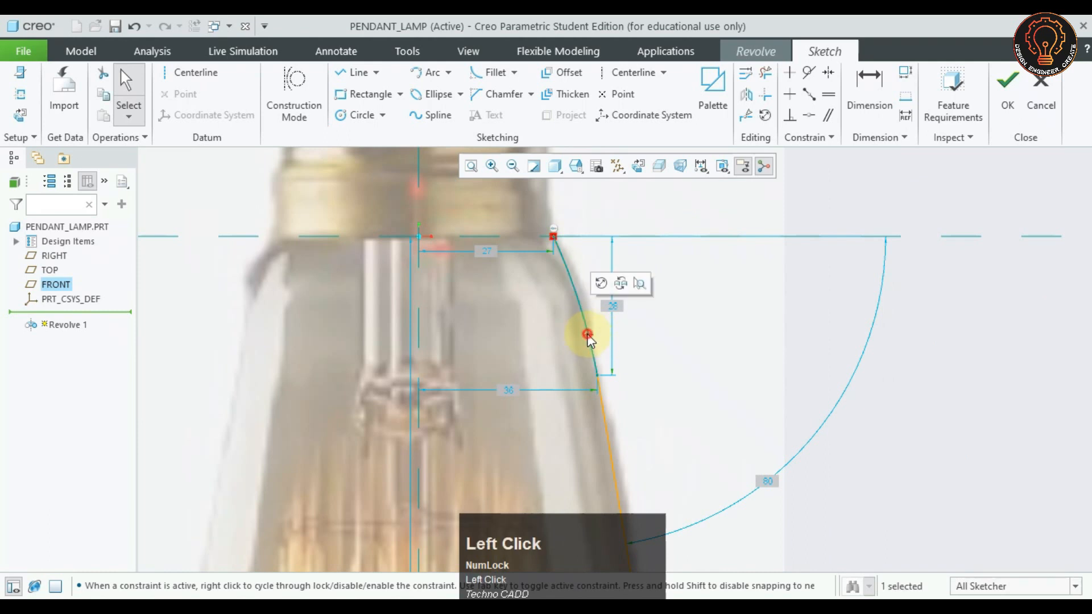
double_click(589, 335)
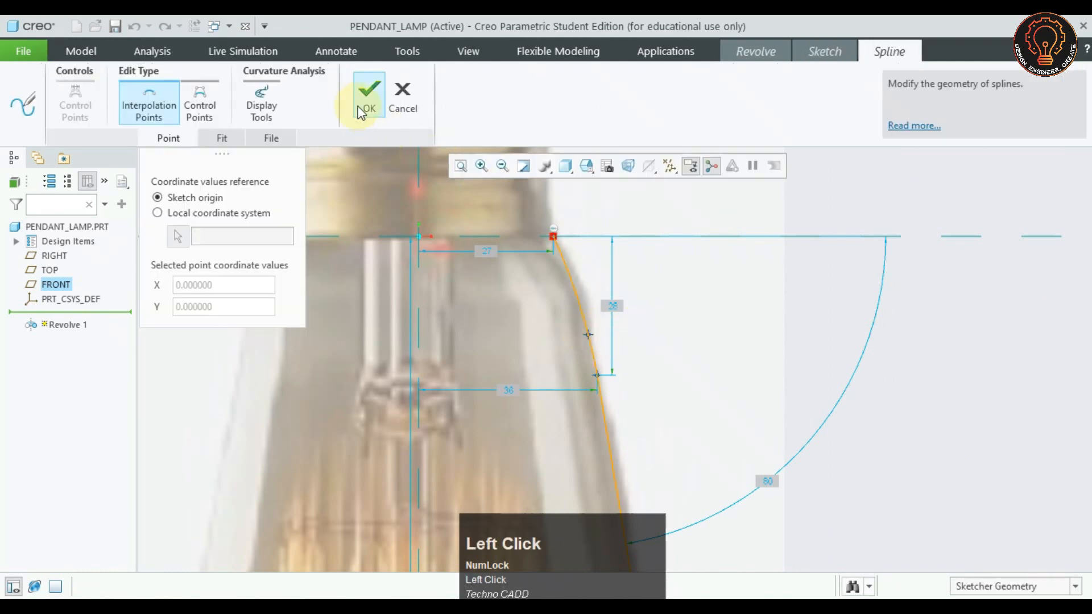
click(200, 109)
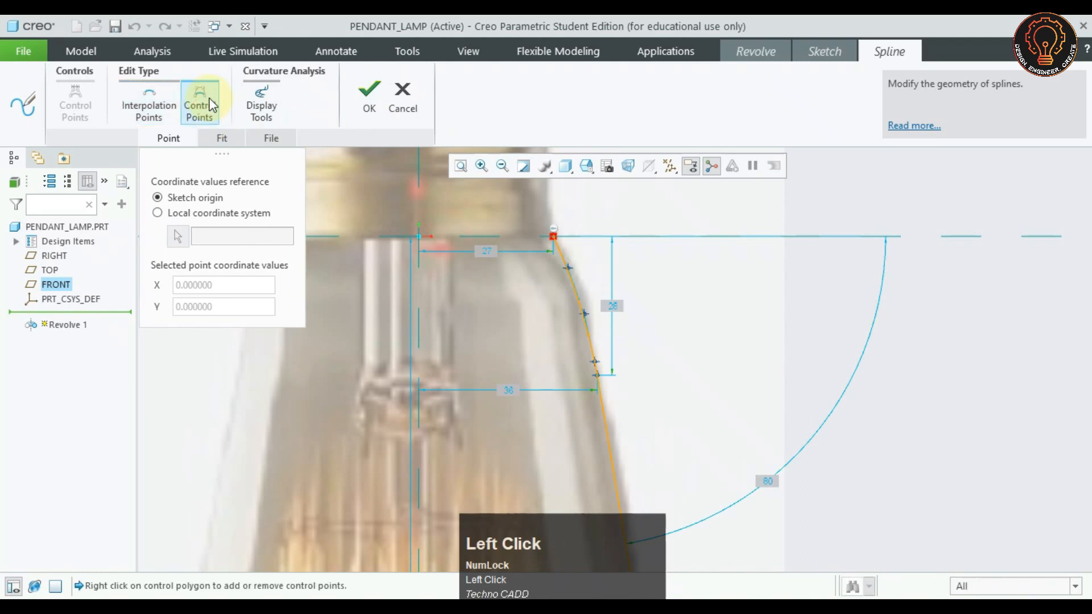
scroll(591, 287, down, 3)
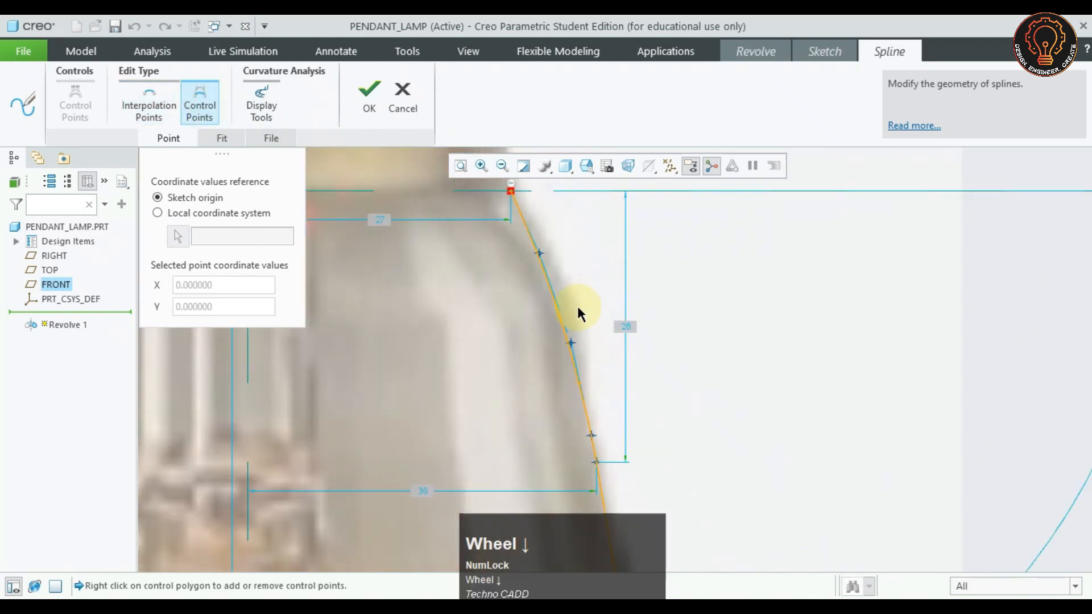
mouse_move(573, 343)
mouse_down()
mouse_move(595, 330)
mouse_move(573, 328)
mouse_up()
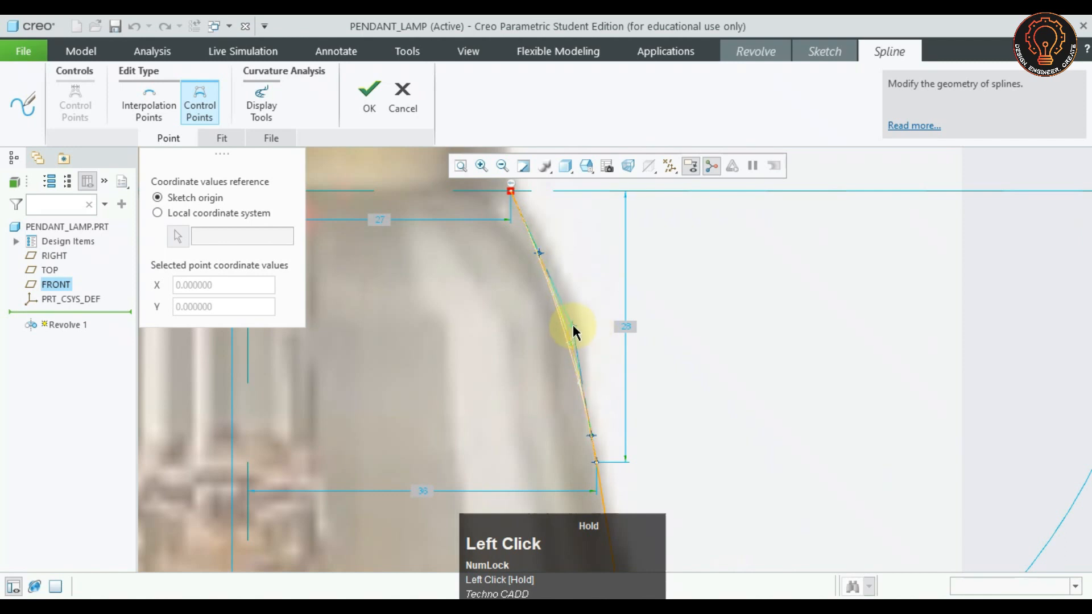
drag(564, 291, 569, 292)
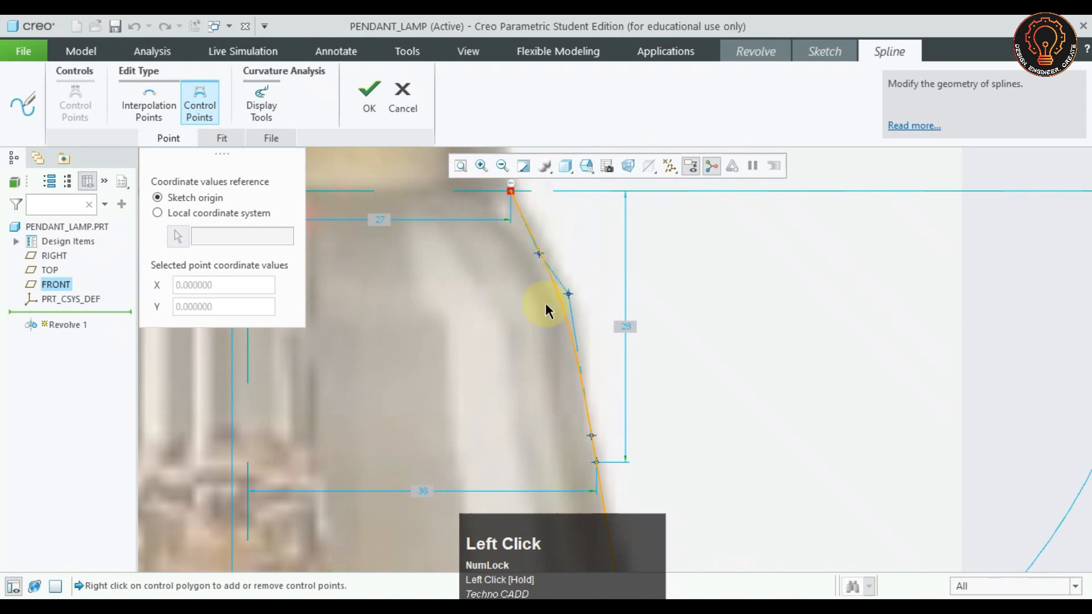
drag(540, 251, 540, 243)
scroll(585, 407, up, 3)
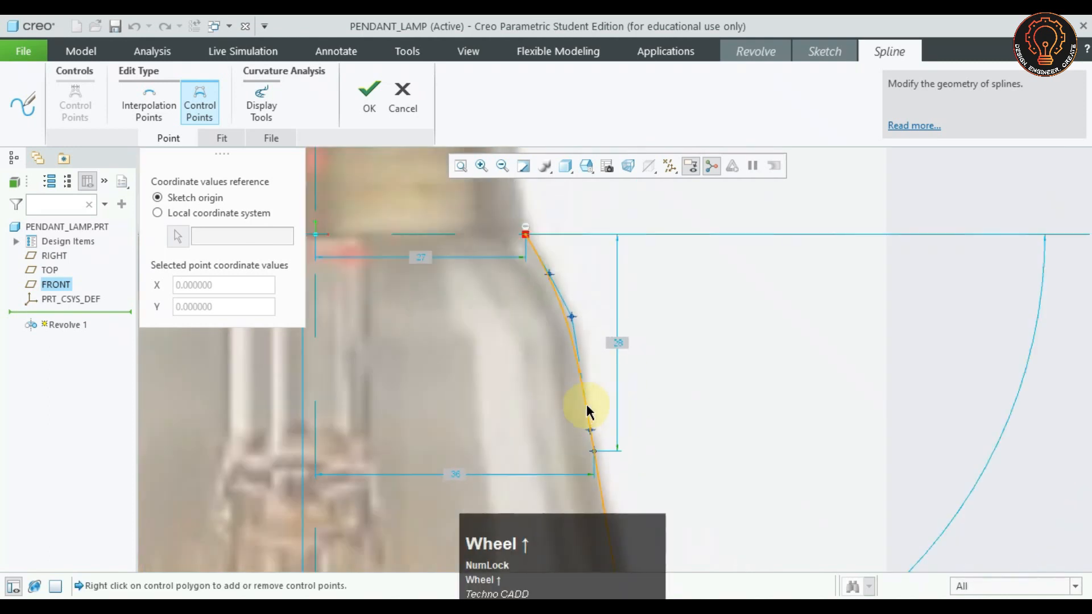
click(370, 94)
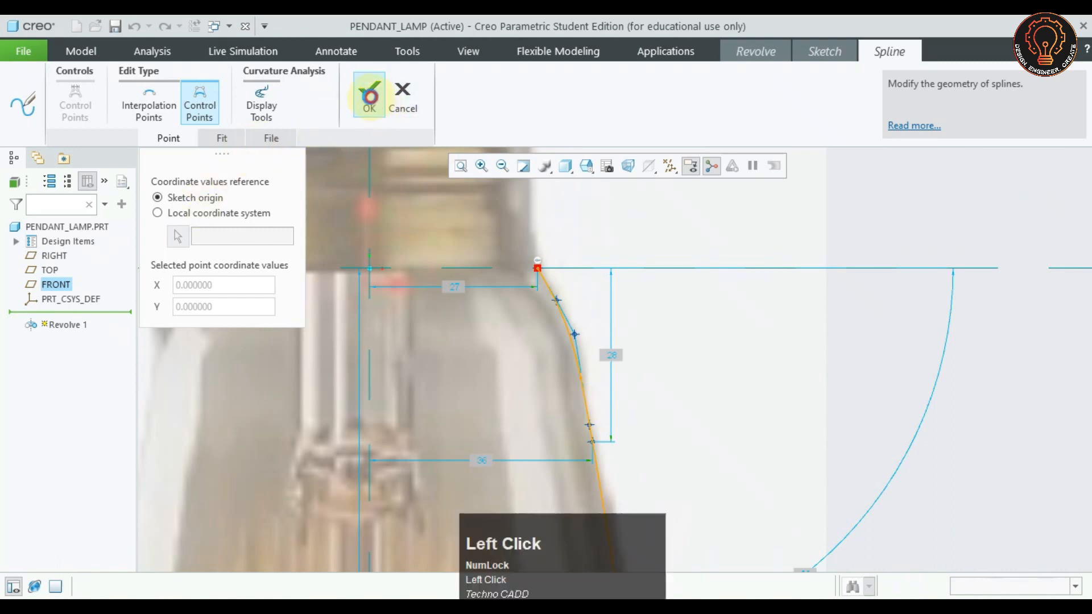
Draw a horizontal line along the horizontal reference from the shoulder spline's upper end to the vertical axis
scroll(637, 375, up, 4)
shift+middle_drag(755, 451, 686, 262)
scroll(601, 378, down, 1)
scroll(623, 393, up, 1)
shift+middle_drag(663, 422, 712, 295)
scroll(570, 380, down, 3)
scroll(734, 355, up, 3)
shift+middle_drag(824, 236, 718, 357)
mouse_move(733, 263)
shift+middle_down()
mouse_move(741, 335)
mouse_move(785, 309)
mouse_move(718, 416)
shift+middle_up()
scroll(547, 252, down, 2)
click(353, 72)
click(637, 322)
click(527, 322)
middle_click(581, 309)
Draw a vertical line from the origin down the axis to a point just below the bulb's tip
scroll(579, 304, up, 3)
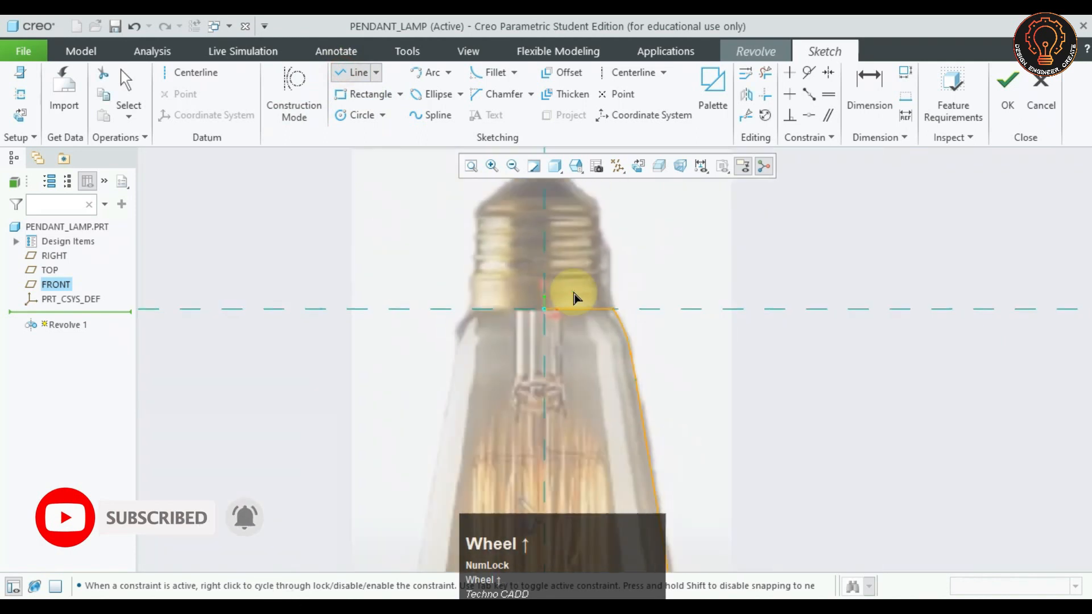
mouse_move(713, 378)
shift+middle_down()
mouse_move(712, 249)
mouse_move(681, 294)
shift+middle_up()
click(548, 214)
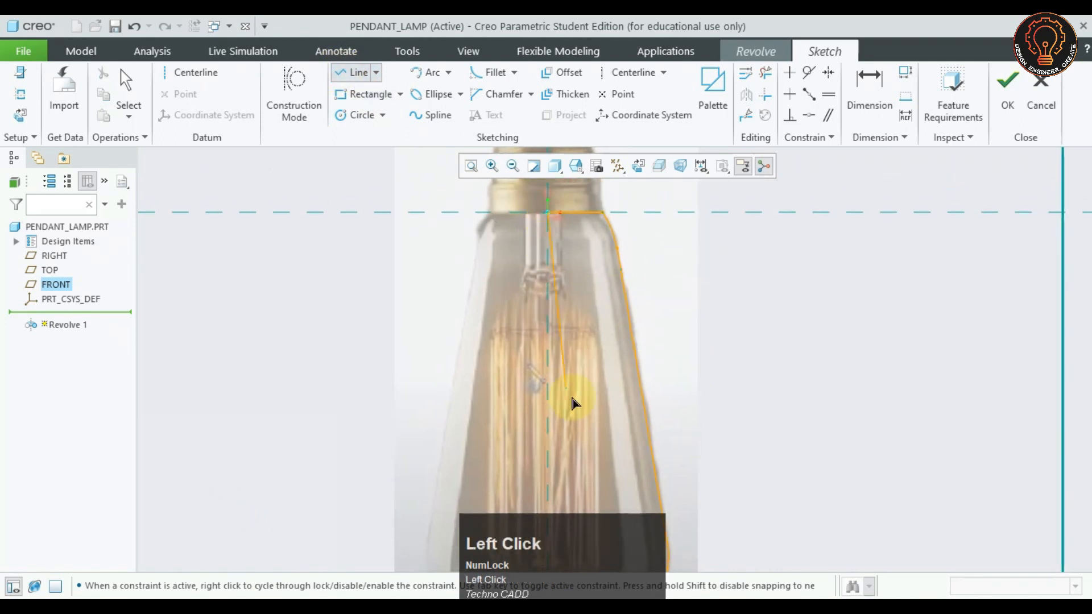
shift+middle_drag(561, 424, 528, 236)
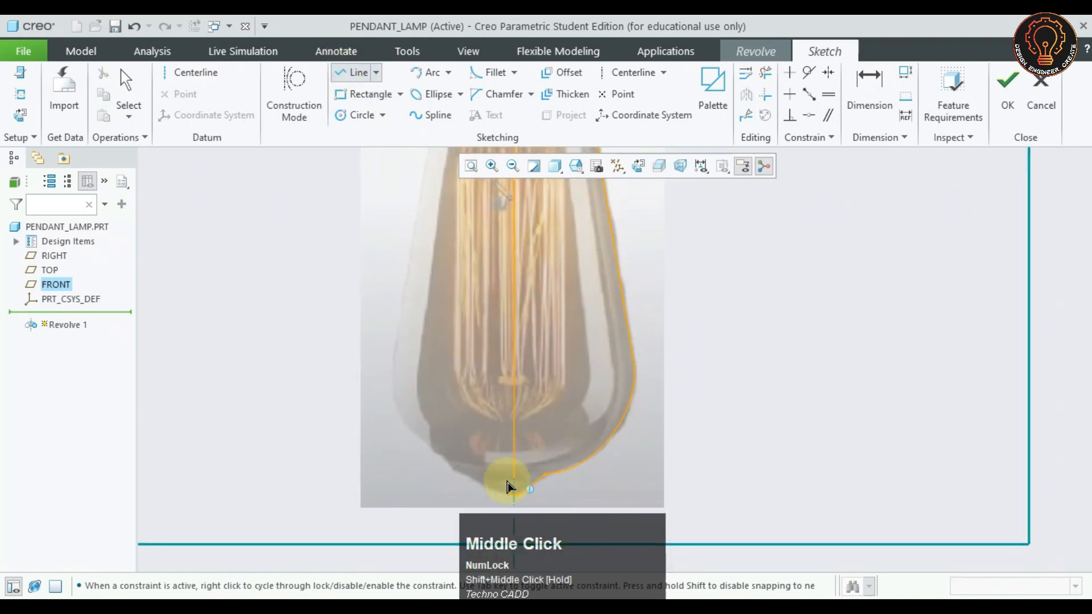
scroll(514, 499, down, 3)
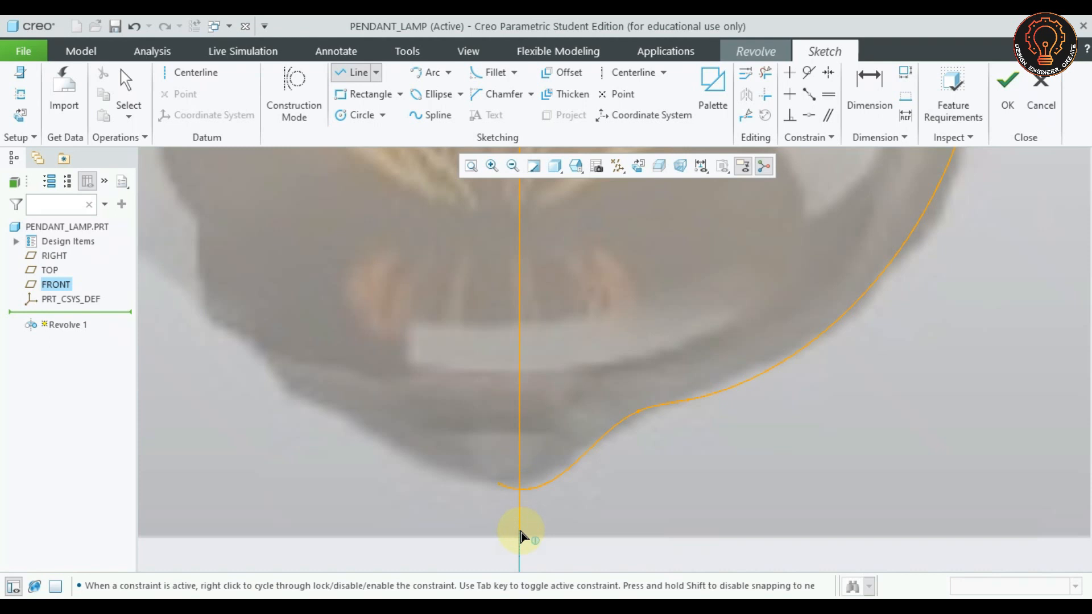
click(520, 522)
mouse_move(541, 473)
shift+middle_down()
mouse_move(538, 336)
mouse_move(538, 363)
shift+middle_up()
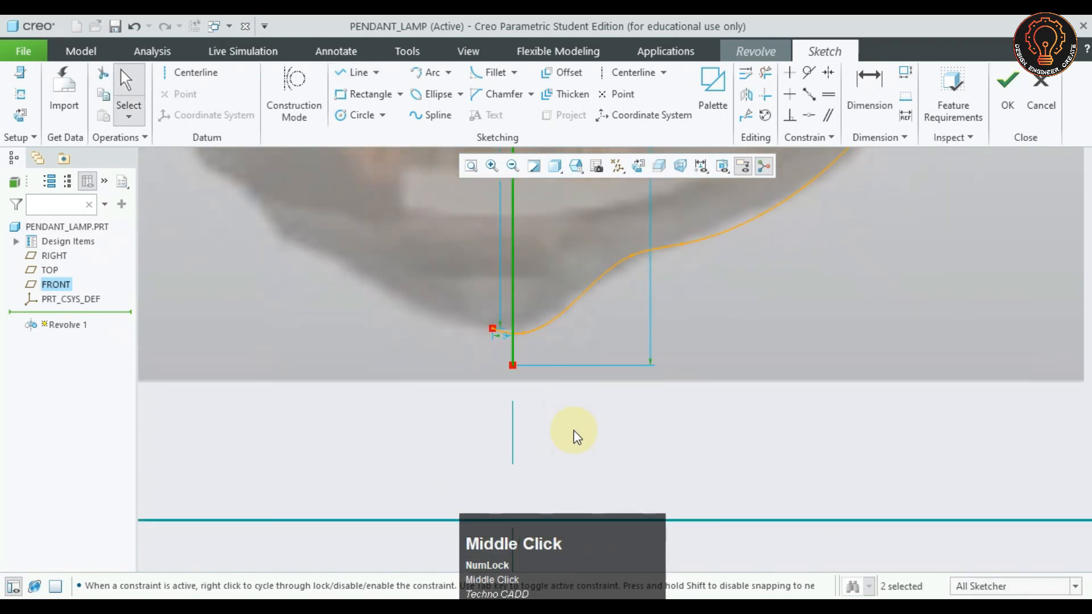
Trim the overhanging ends of the axis line and the spline at the bulb's tip to close the profile
click(764, 73)
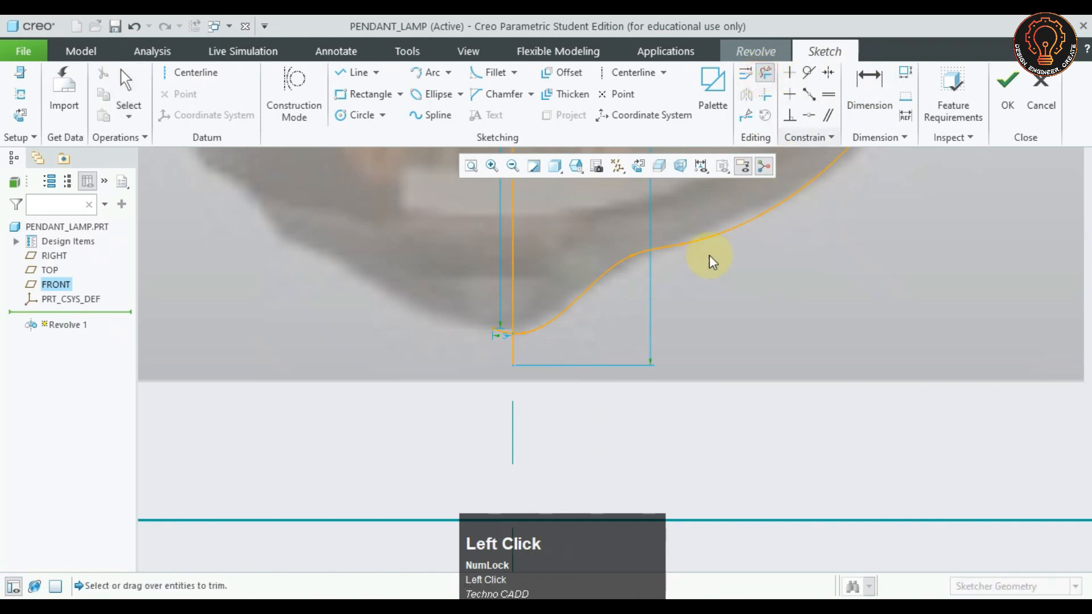
click(513, 352)
middle_click(549, 380)
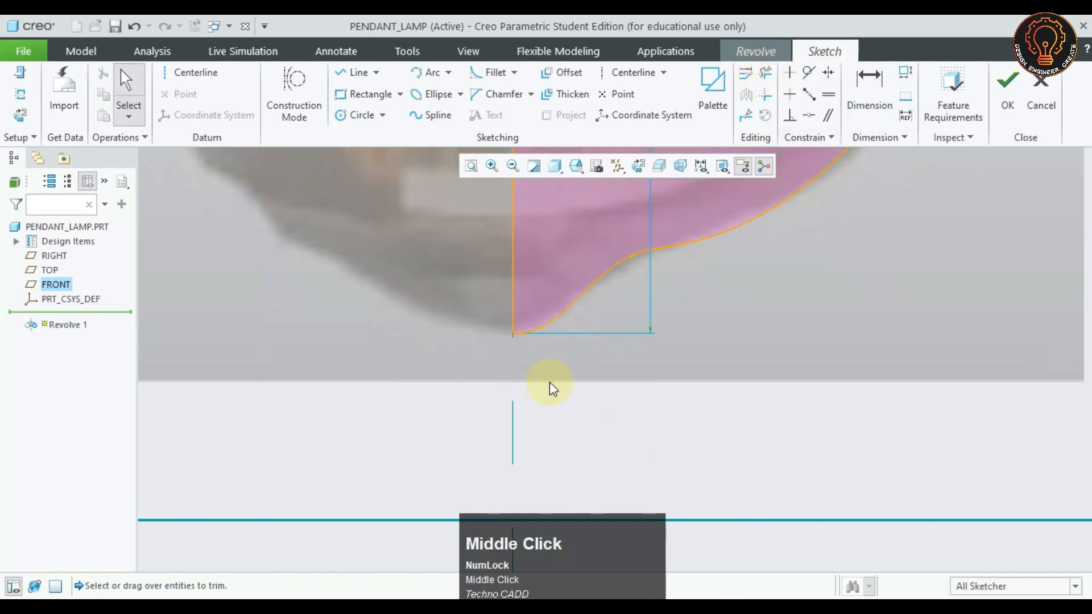
Add a vertical centerline through the origin along the bulb's axis as the axis of revolution
scroll(608, 322, down, 4)
mouse_move(737, 264)
shift+middle_down()
mouse_move(720, 318)
mouse_move(741, 297)
mouse_move(675, 268)
shift+middle_up()
scroll(741, 297, down, 3)
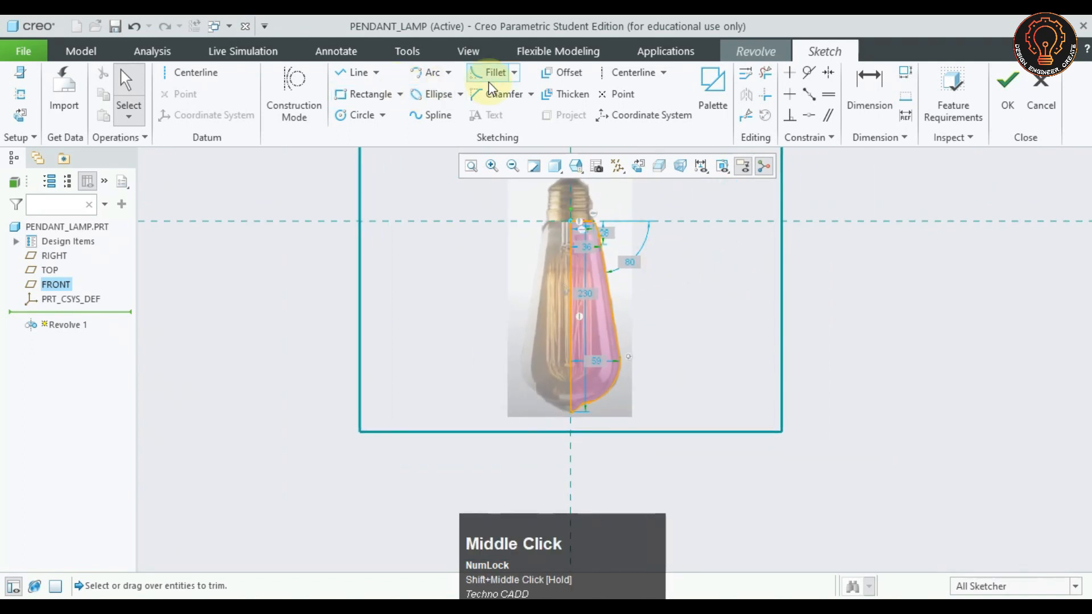
click(631, 73)
click(571, 222)
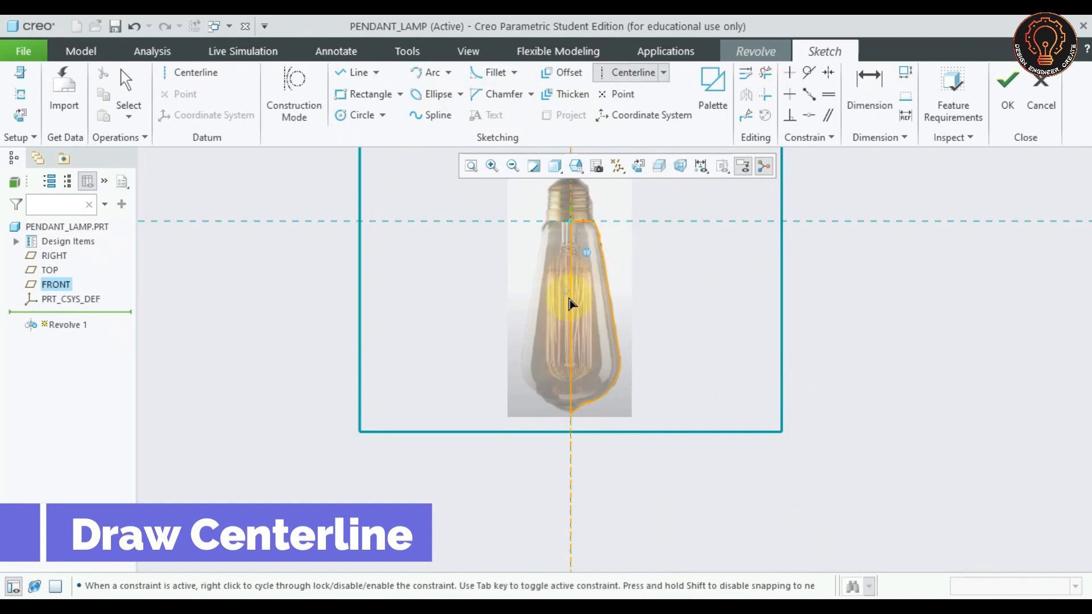
click(570, 310)
middle_click(658, 324)
scroll(684, 286, up, 1)
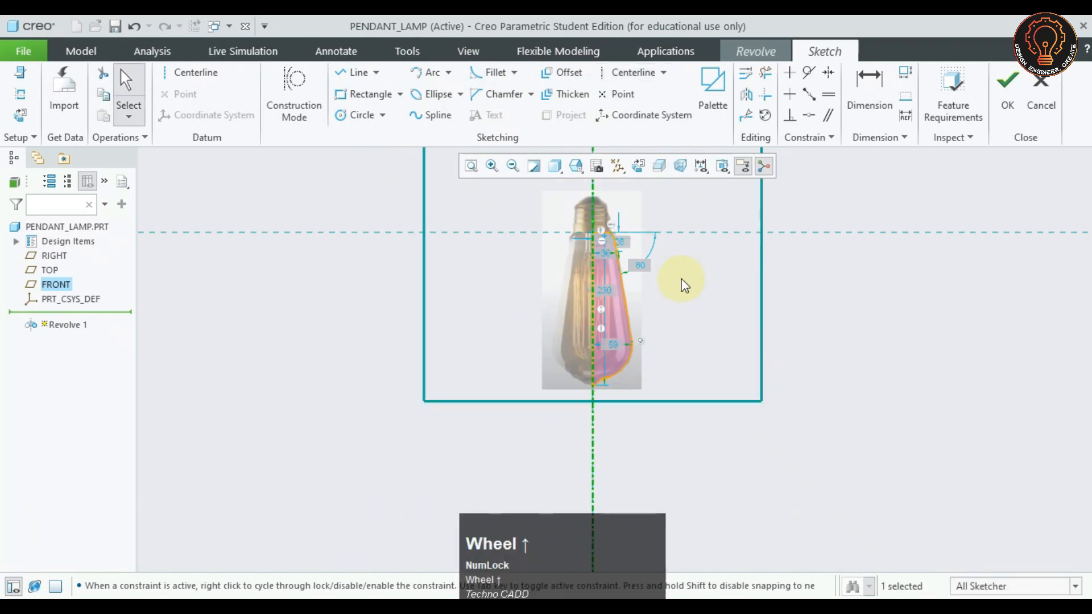
Accept the finished half-profile sketch as the section of the bulb's revolve
middle_click(663, 293)
click(1007, 102)
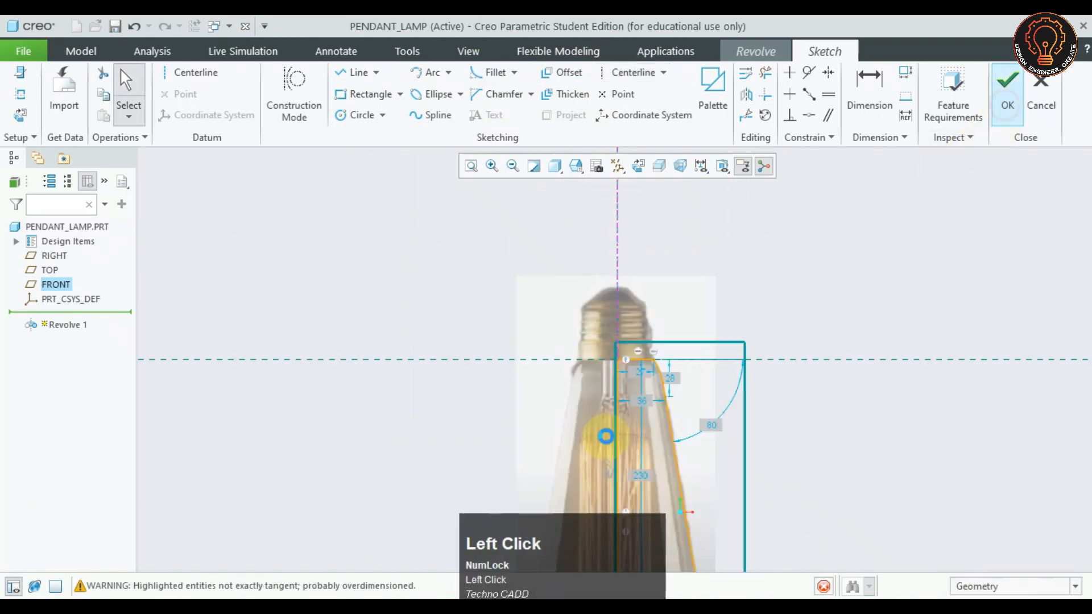
scroll(605, 362, up, 2)
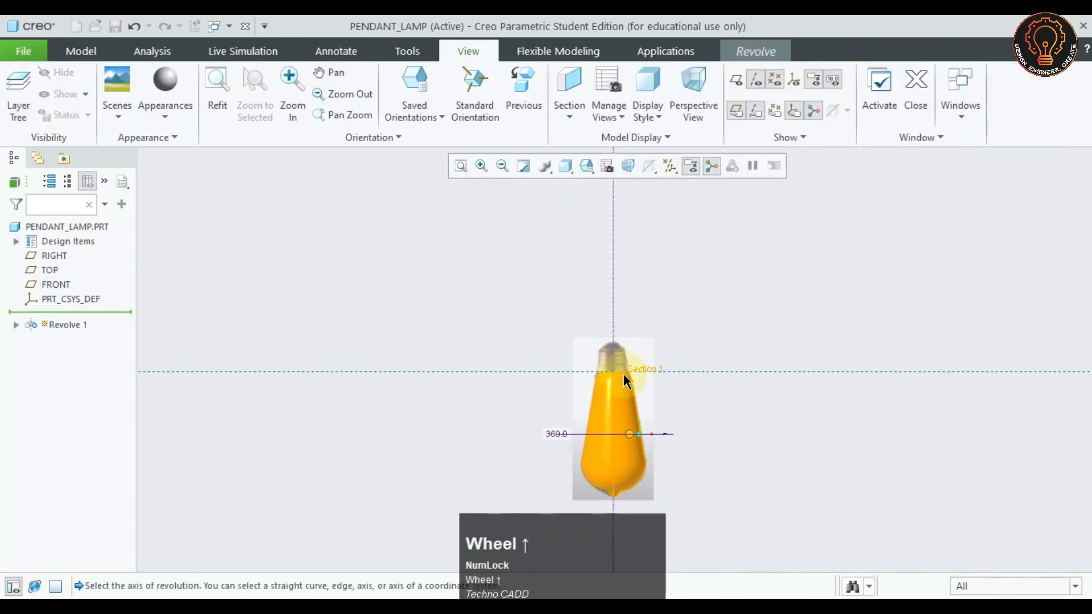
Complete the bulb as a solid 360-degree revolve of the half profile about the internal centerline
scroll(654, 463, down, 1)
shift+middle_drag(651, 446, 711, 245)
click(751, 54)
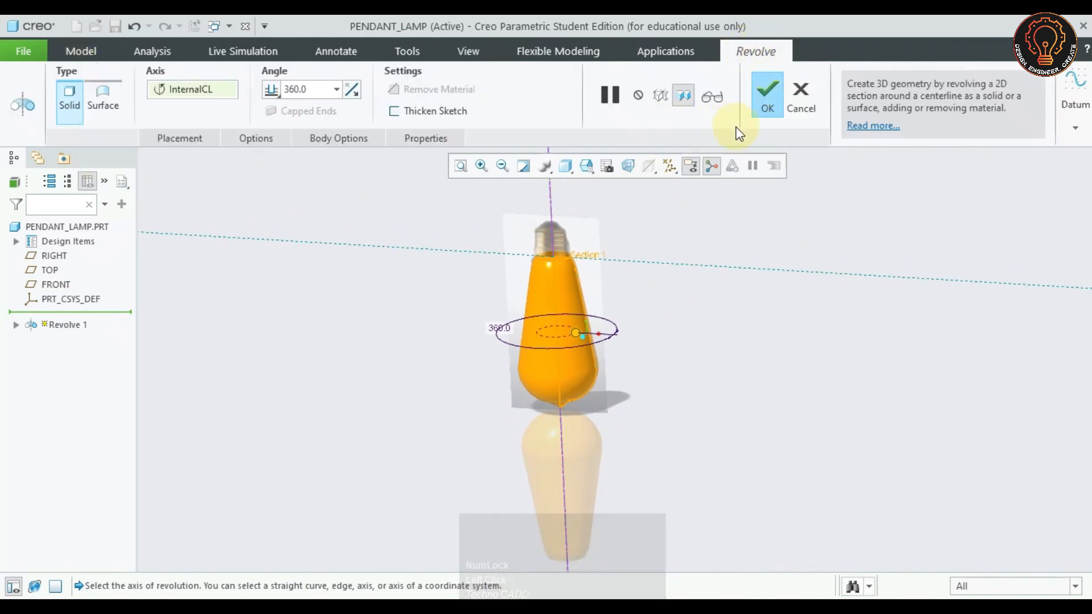
click(771, 97)
Hide the bulb reference image and close the image settings
scroll(558, 284, down, 4)
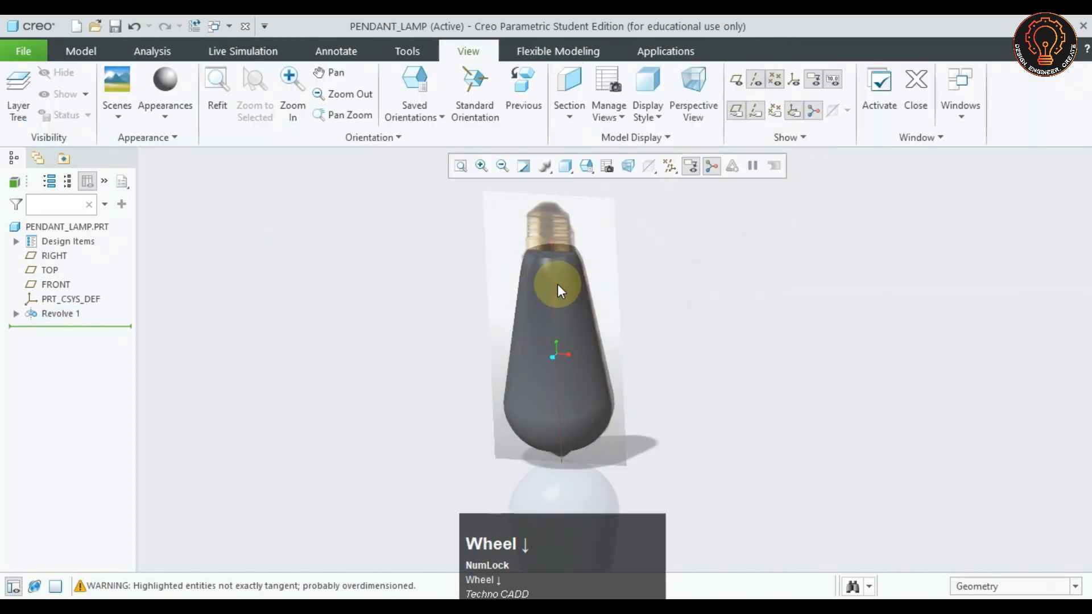
click(617, 137)
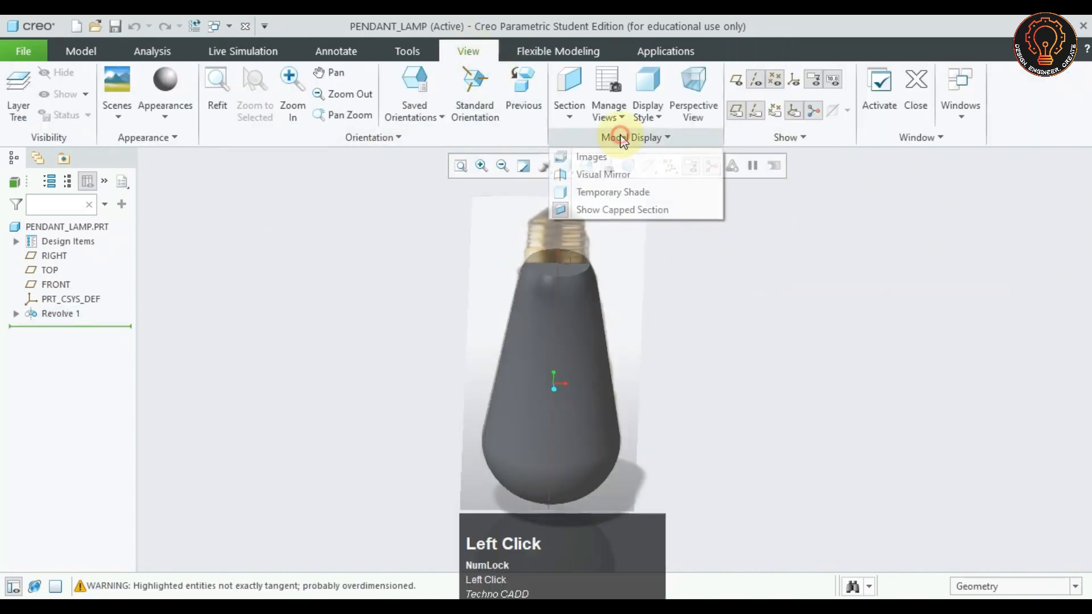
click(614, 154)
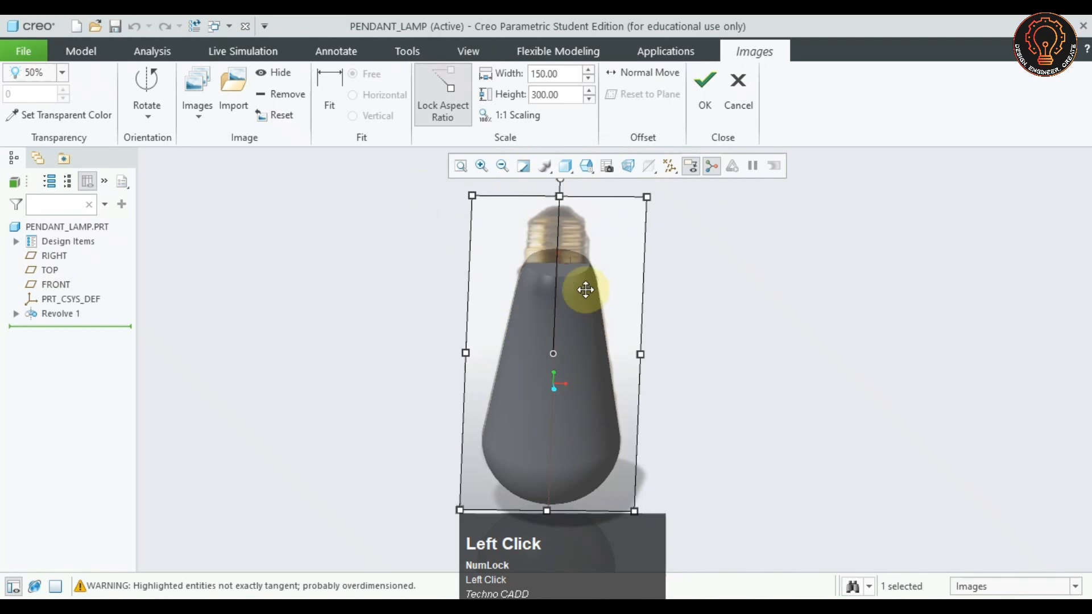
click(271, 73)
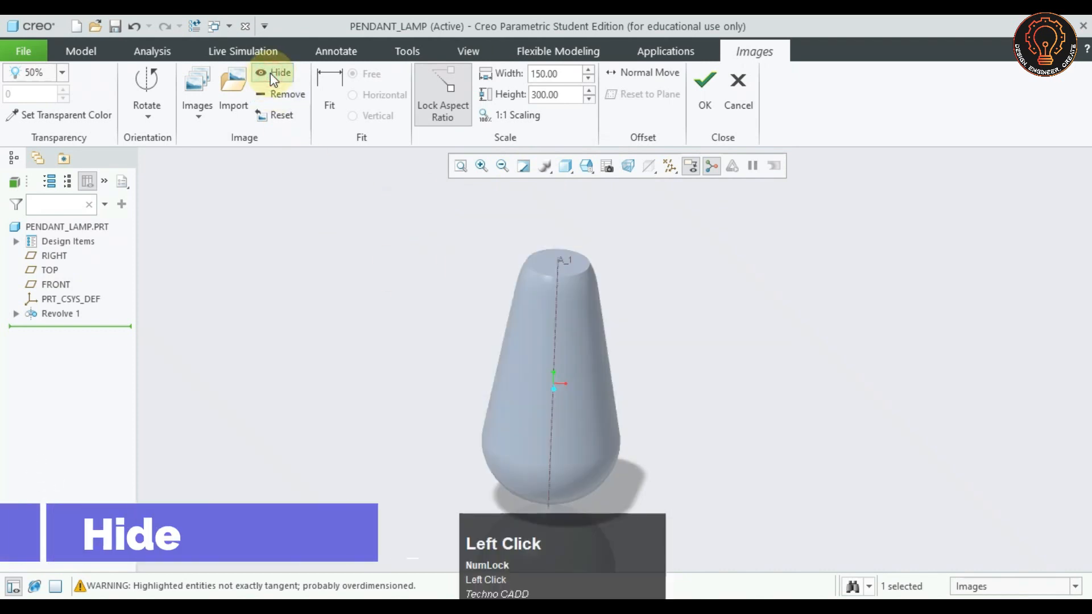
click(737, 86)
Start a revolve sketched on the FRONT plane and draw a corner rectangle about 26 mm wide and 28 mm high from the origin above the bulb
middle_drag(697, 326, 658, 307)
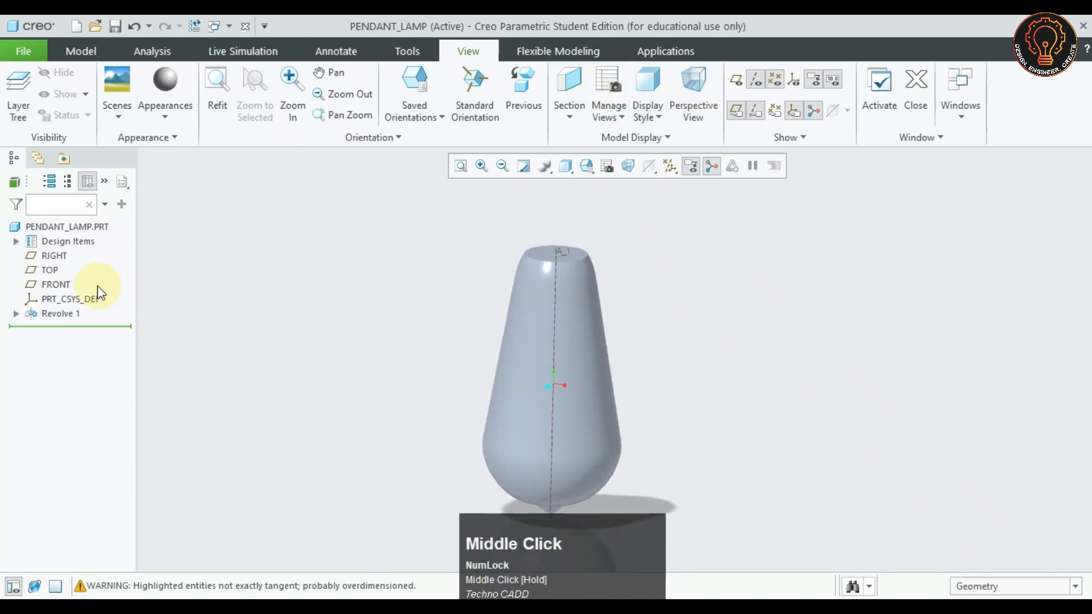
click(56, 284)
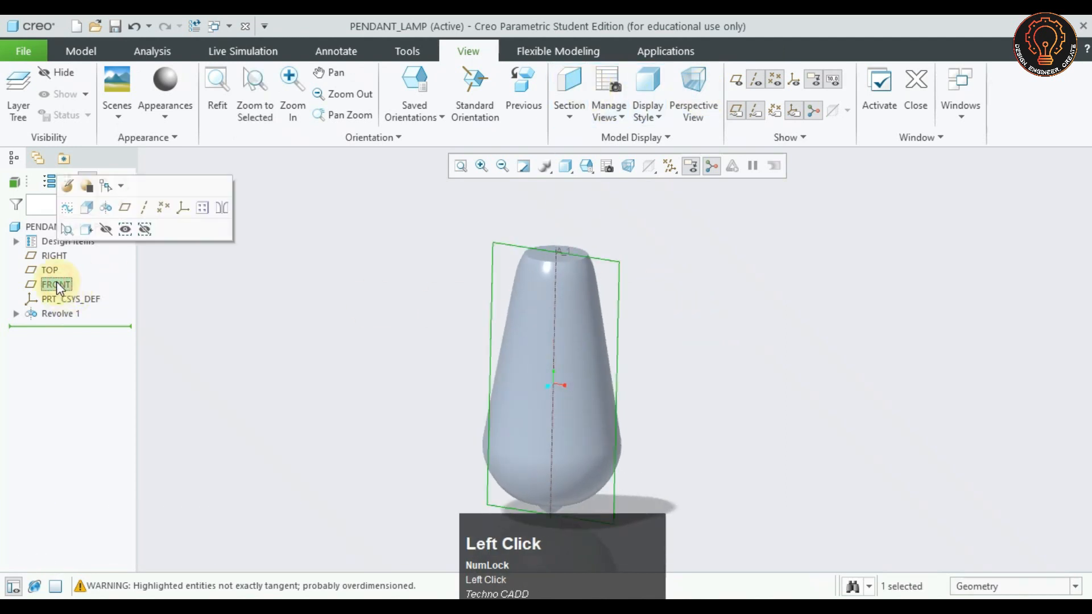
click(106, 208)
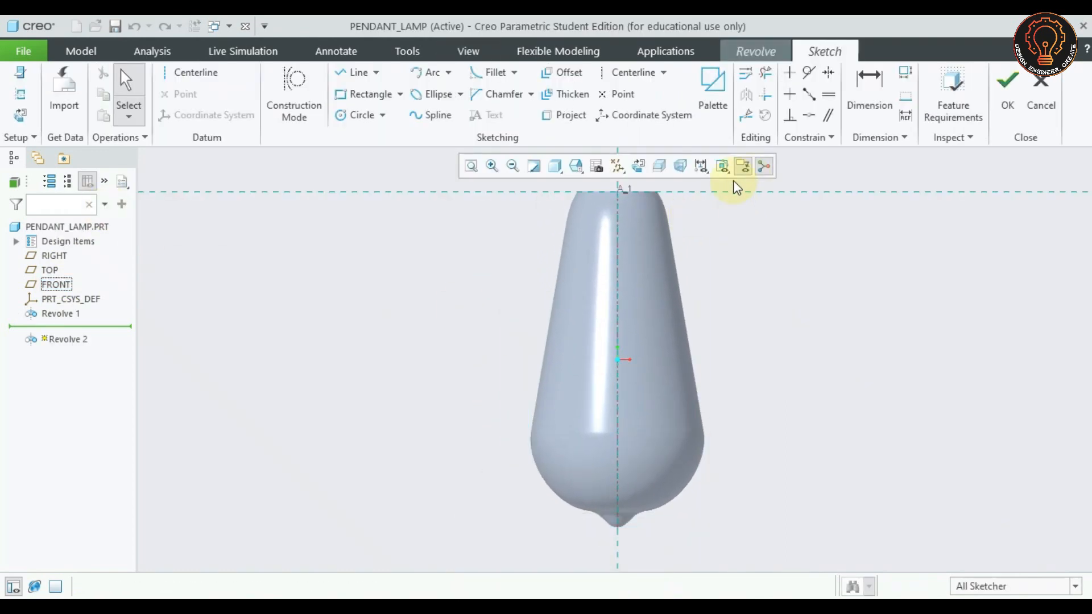
shift+scroll(724, 237, down, 3)
mouse_move(724, 233)
shift+middle_down()
mouse_move(700, 324)
mouse_move(570, 302)
mouse_move(602, 288)
mouse_move(606, 314)
shift+middle_up()
shift+scroll(605, 293, down, 3)
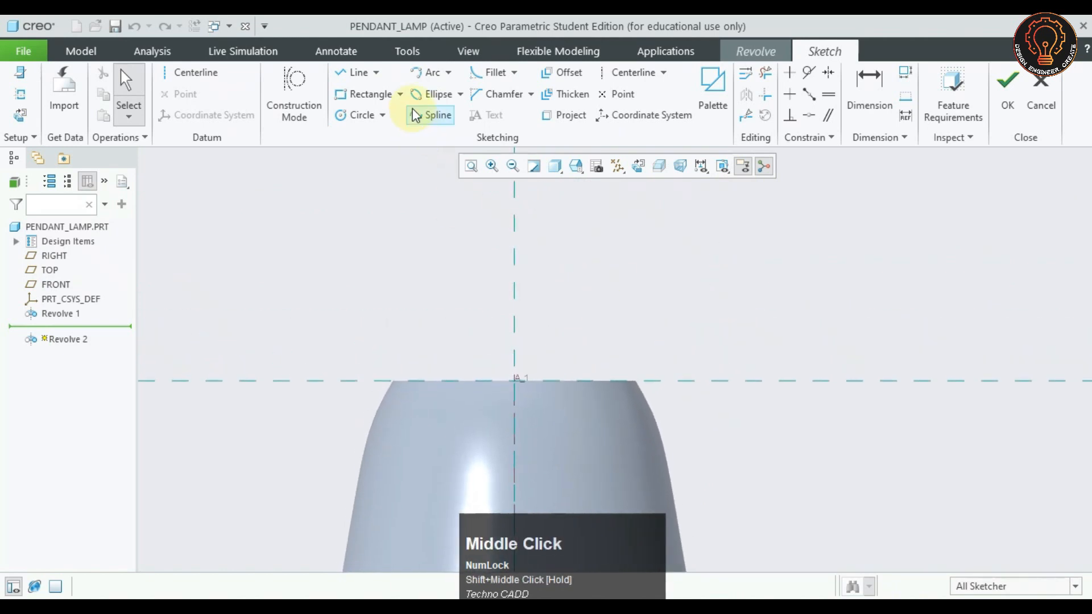
click(399, 94)
click(396, 112)
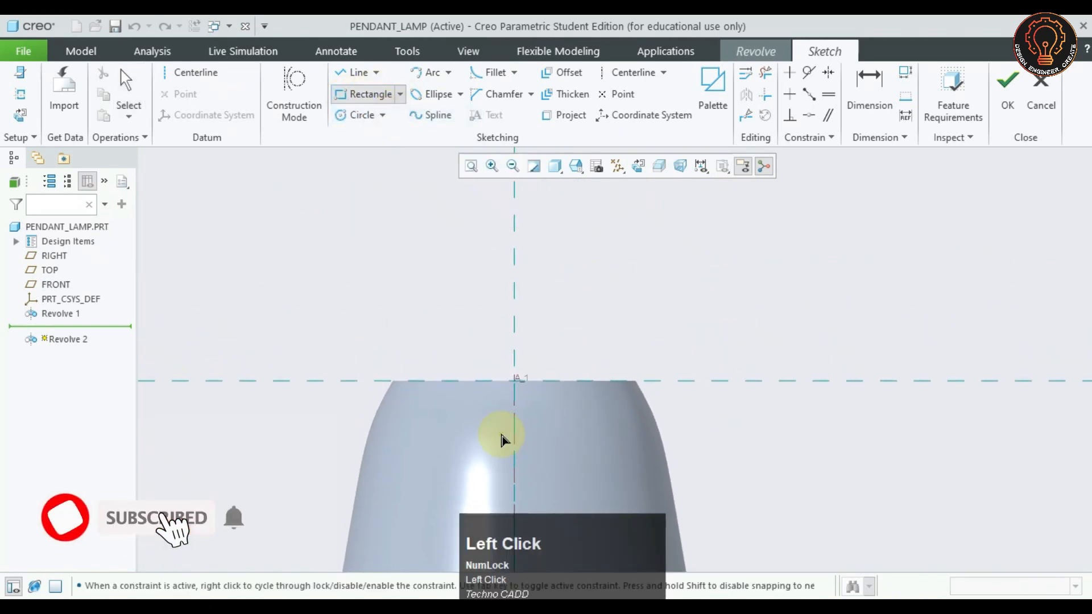
click(517, 382)
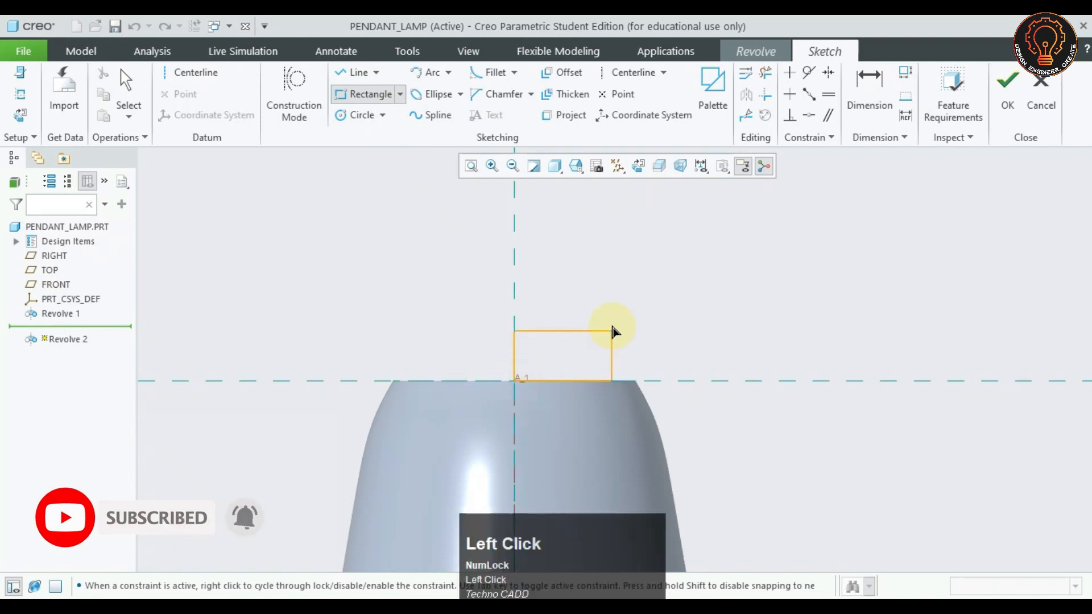
click(629, 262)
middle_click(654, 296)
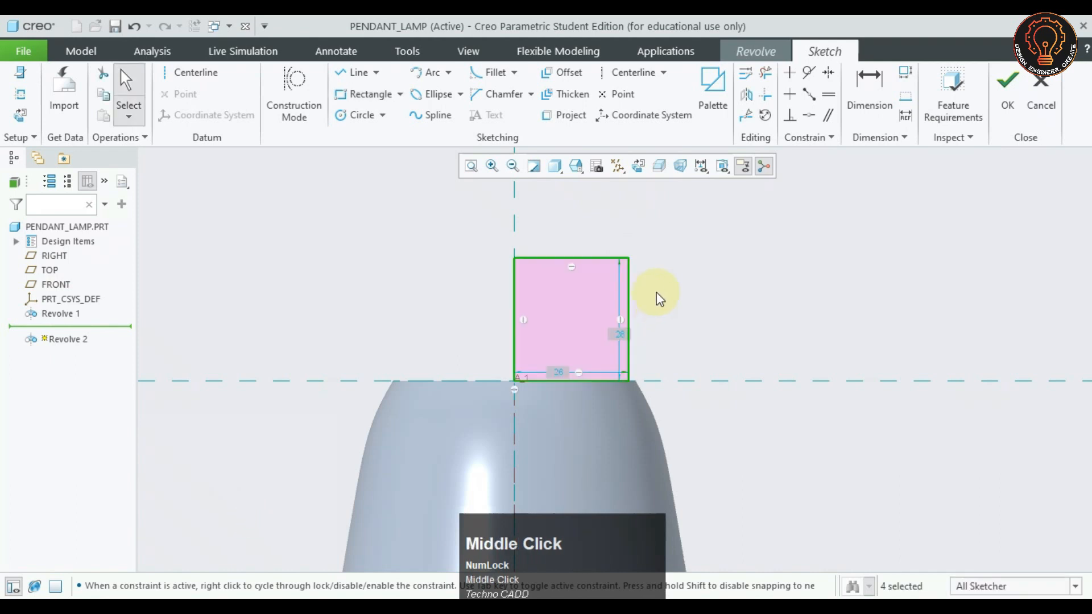
Set the rectangle's height to 26 mm and its width to 27 mm
scroll(631, 273, down, 1)
mouse_move(616, 355)
mouse_down()
mouse_move(647, 370)
mouse_move(675, 361)
mouse_move(658, 324)
mouse_up()
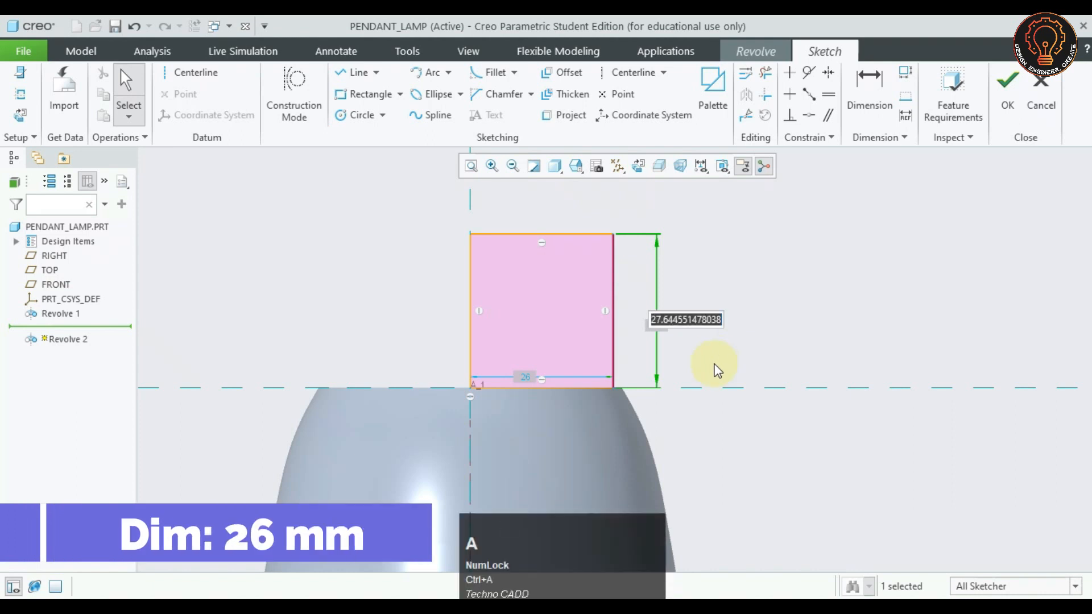
text(26)
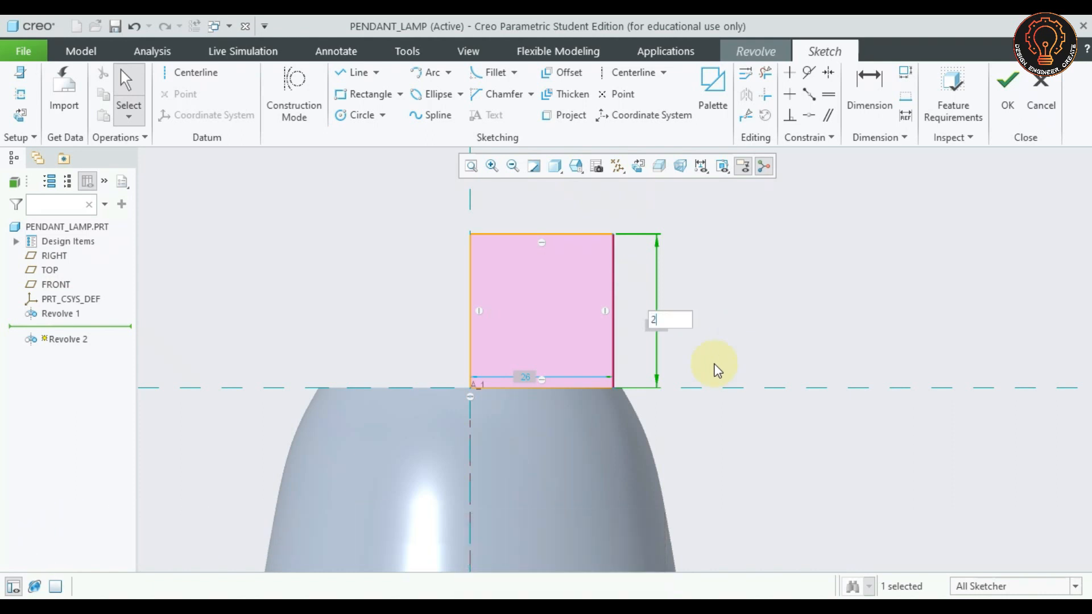
key(Return)
drag(532, 388, 545, 201)
double_click(545, 201)
text(27)
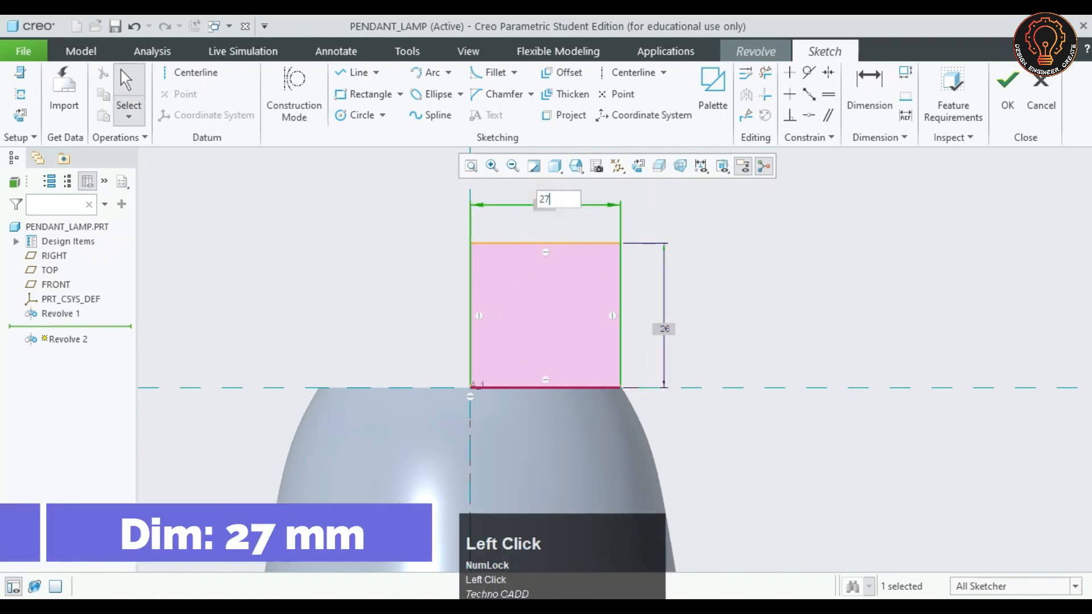
key(Return)
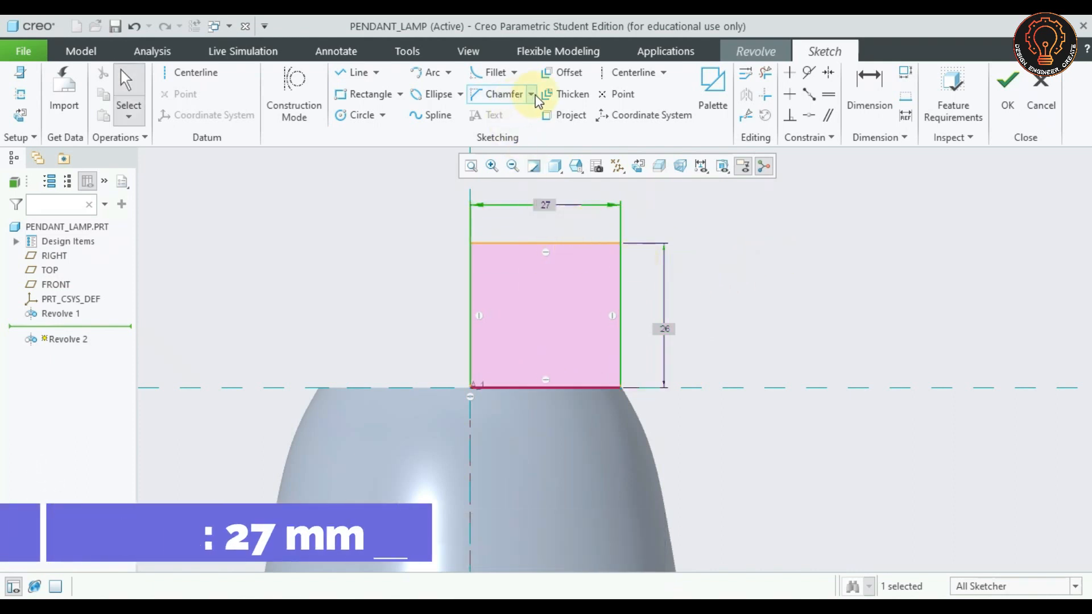
Fillet the rectangle's upper outer corner with a radius of 12 mm
click(492, 72)
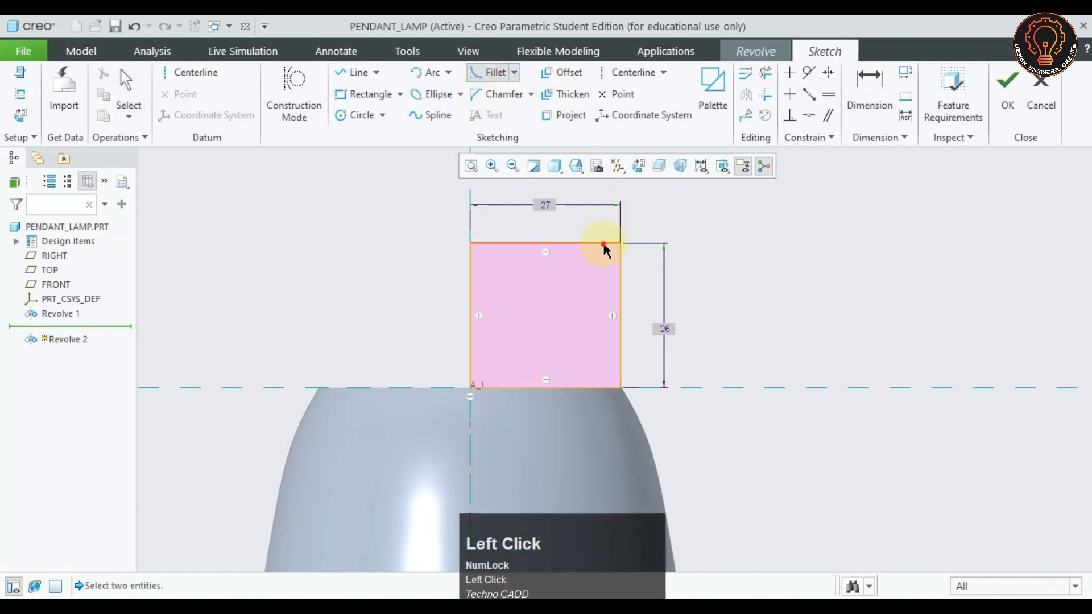
click(619, 265)
middle_click(752, 257)
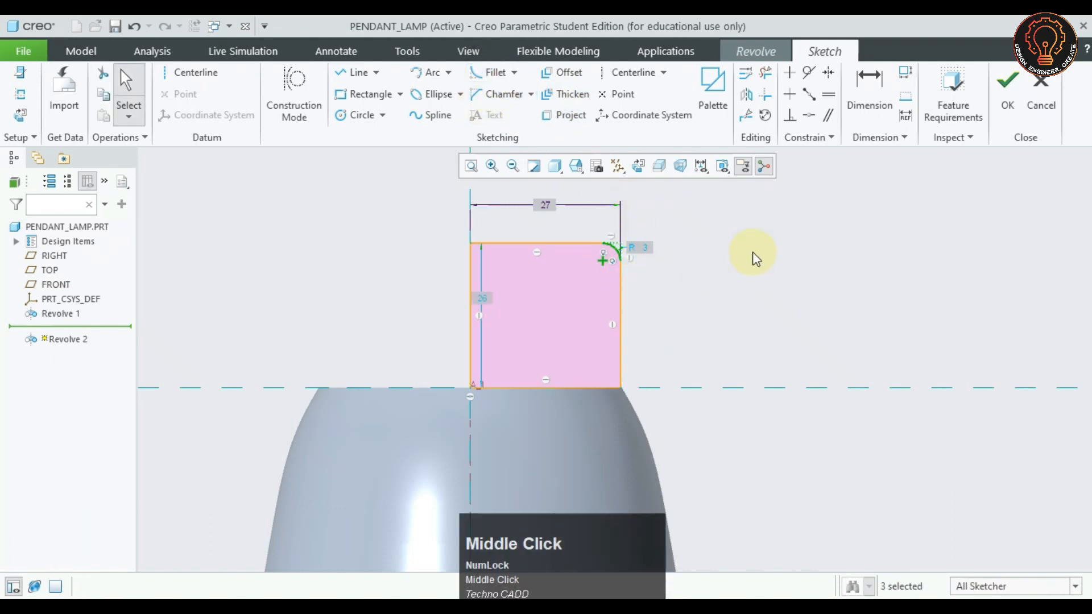
double_click(643, 250)
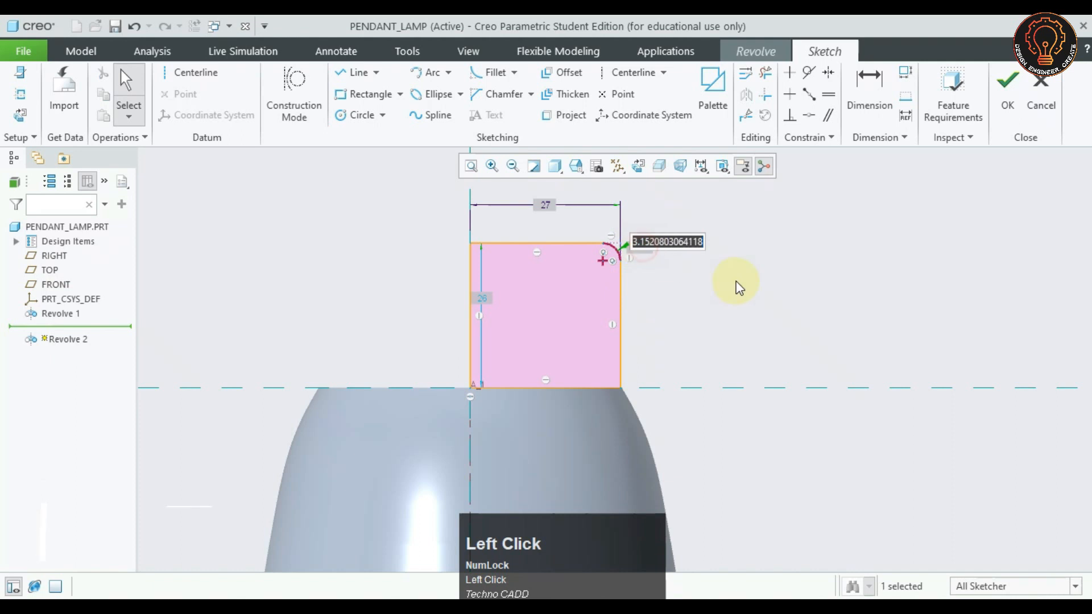
click(737, 284)
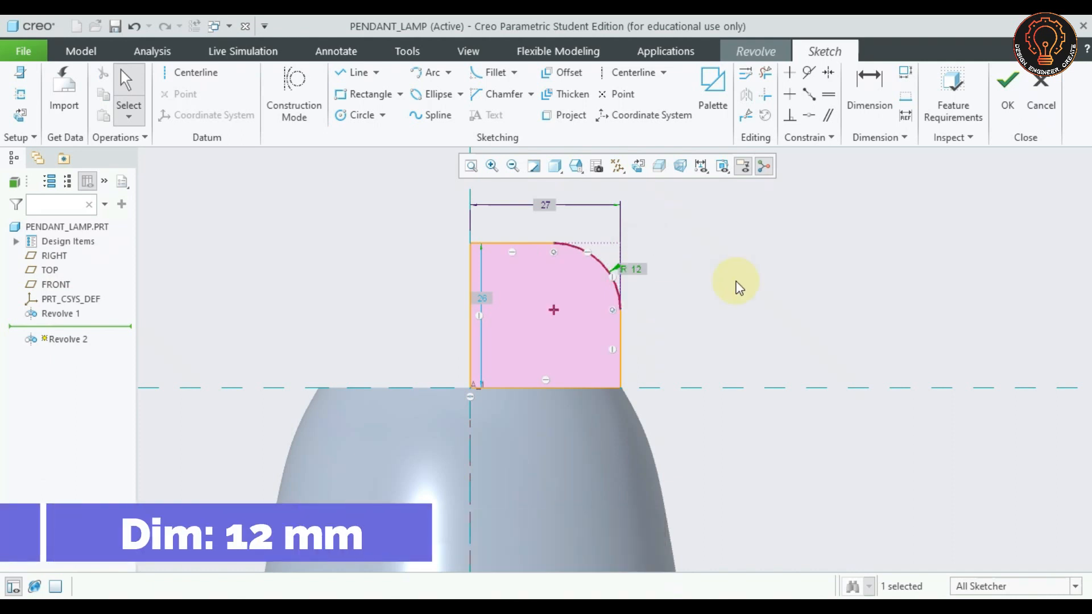
Move the fillet radius and height dimensions clear of the profile
drag(637, 272, 676, 243)
click(515, 326)
drag(481, 305, 417, 302)
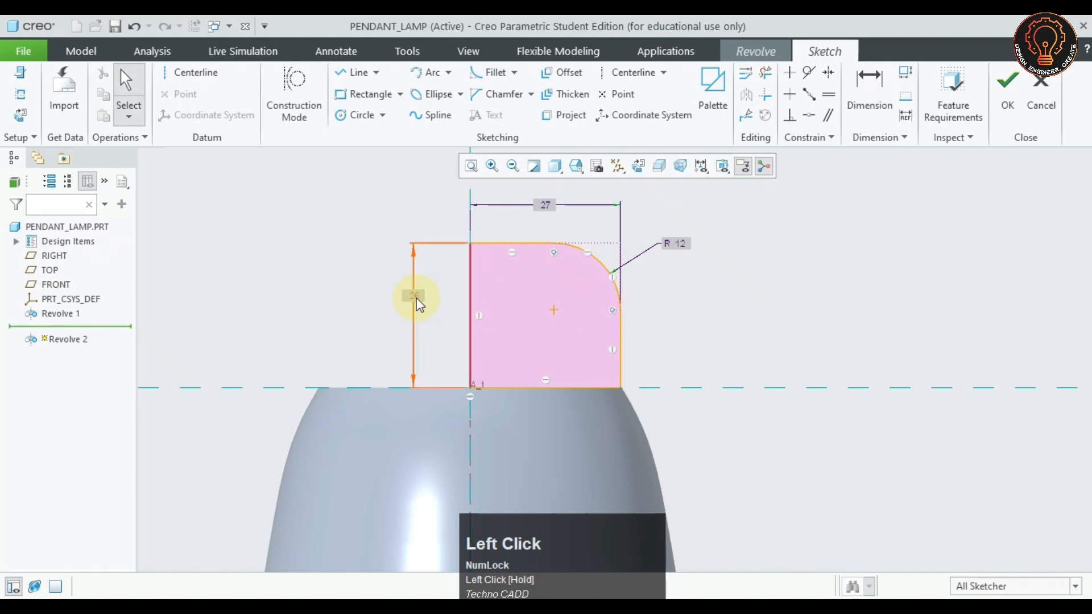
click(374, 299)
scroll(486, 329, up, 3)
scroll(489, 334, down, 2)
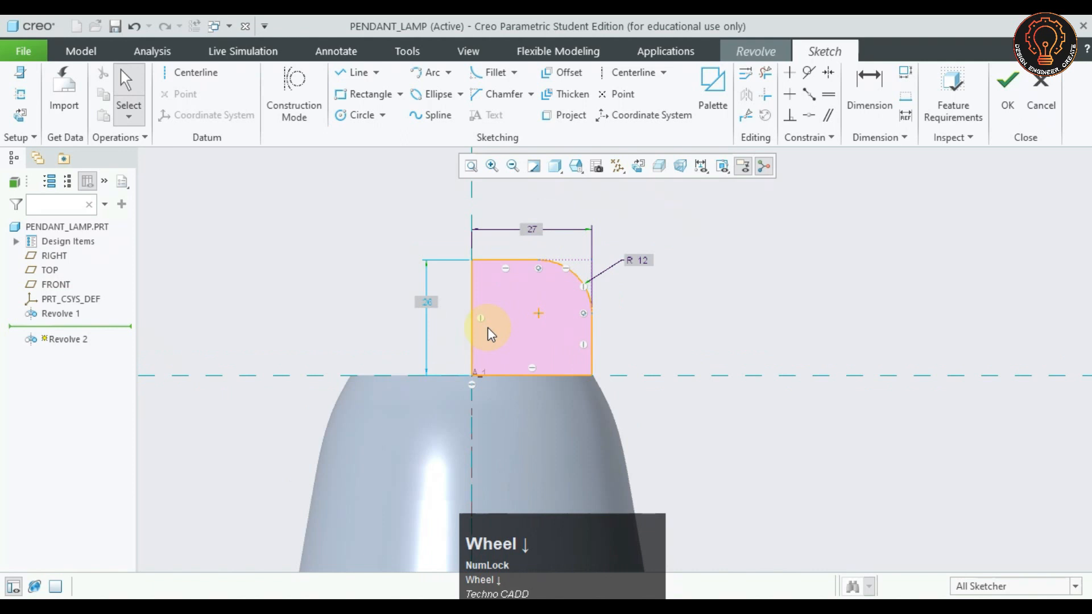
Add a vertical centerline along the profile's inner edge as the axis of revolution and accept the sketch
click(625, 72)
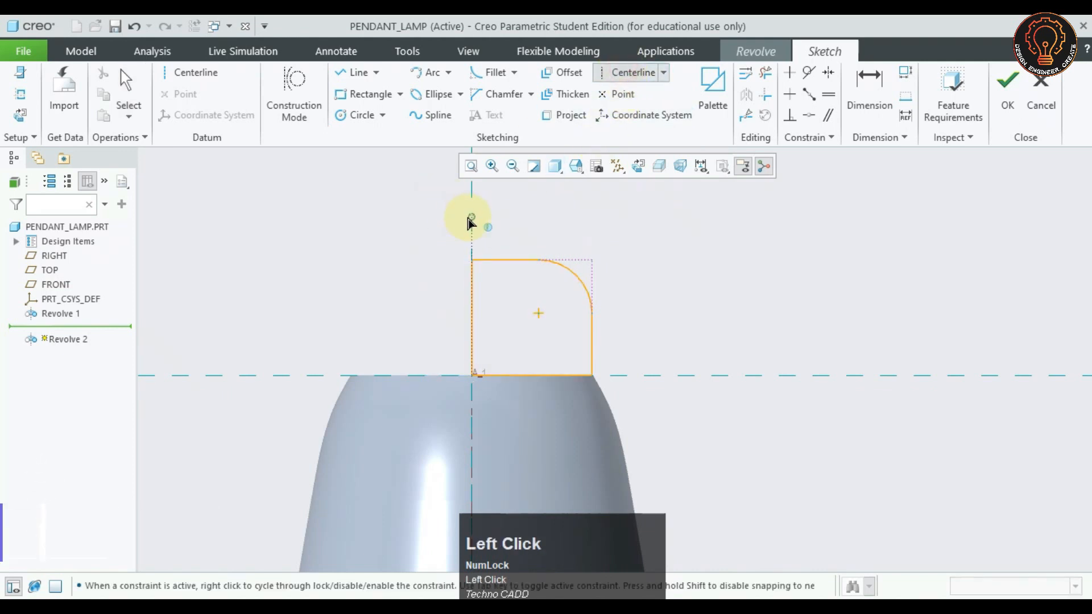
click(471, 222)
click(471, 302)
click(473, 300)
middle_click(385, 287)
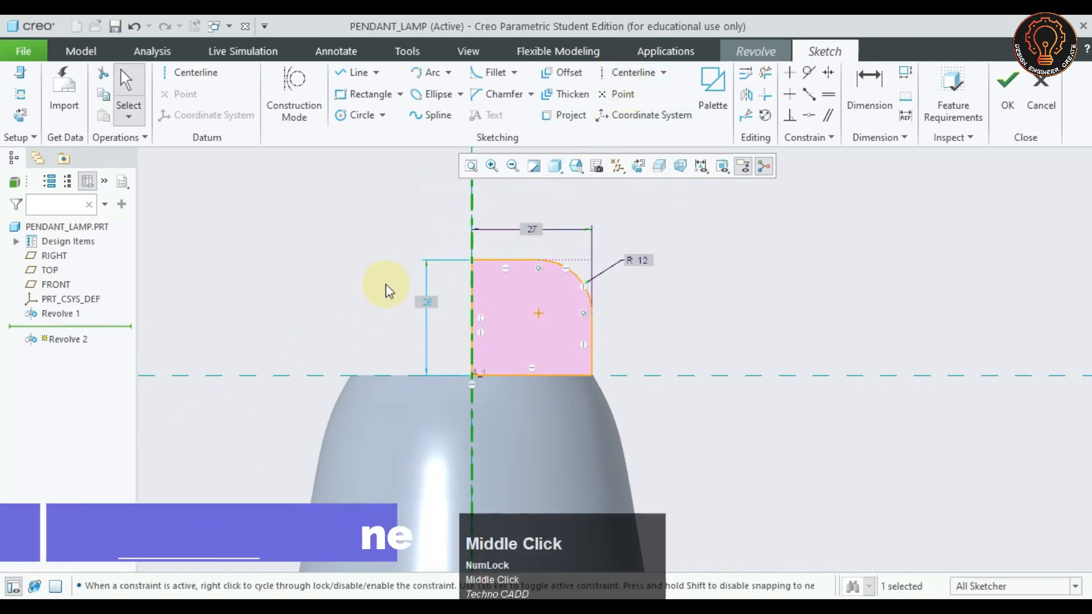
click(1008, 91)
Complete the cap's 360-degree solid revolve with its geometry created as a new body
scroll(756, 330, up, 2)
middle_drag(763, 330, 721, 345)
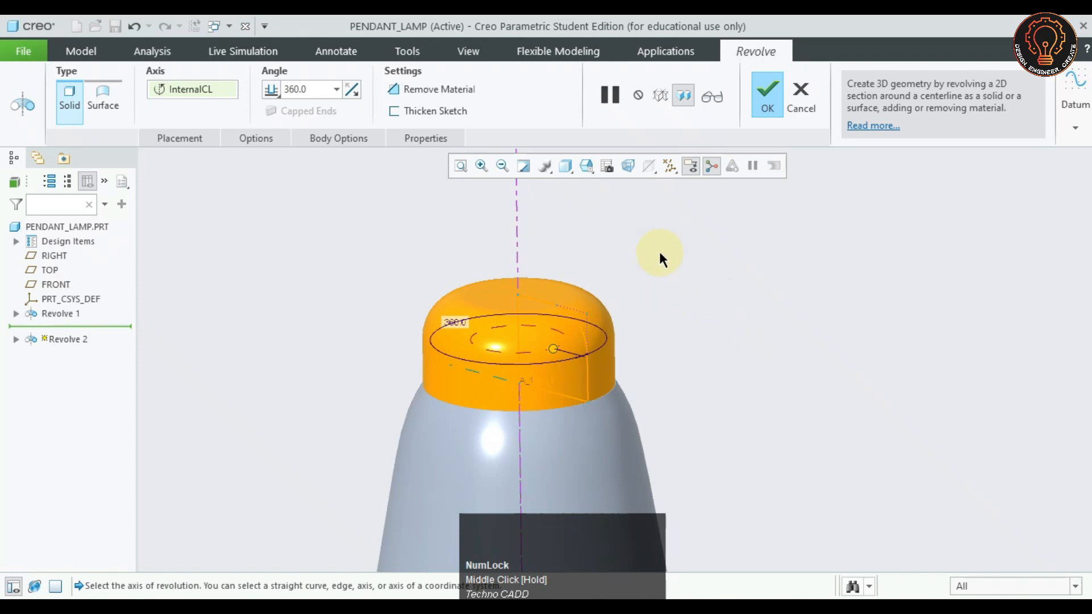
click(256, 138)
click(317, 142)
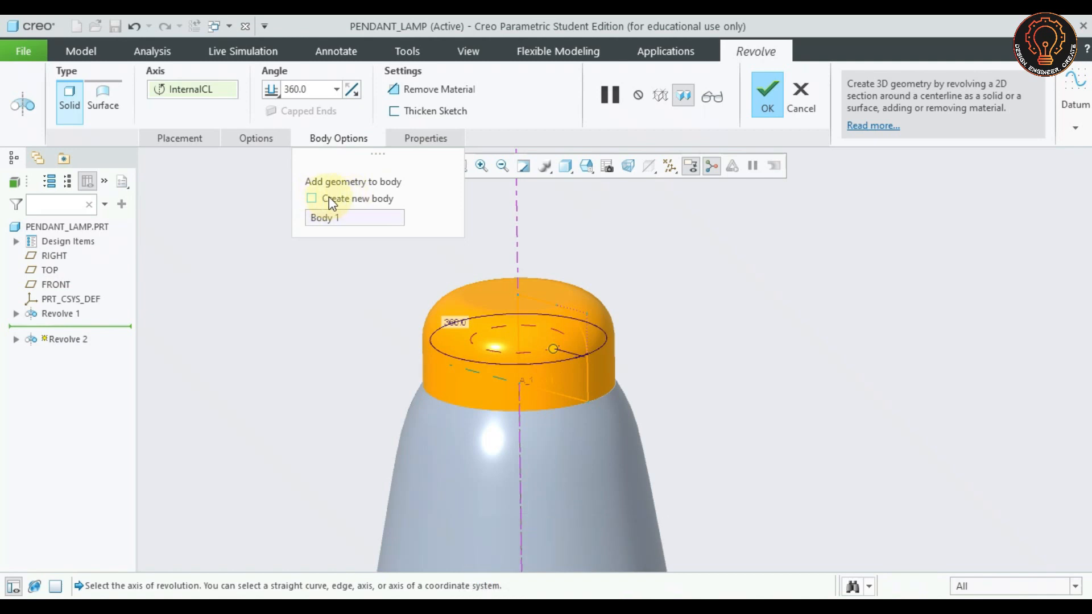
click(312, 201)
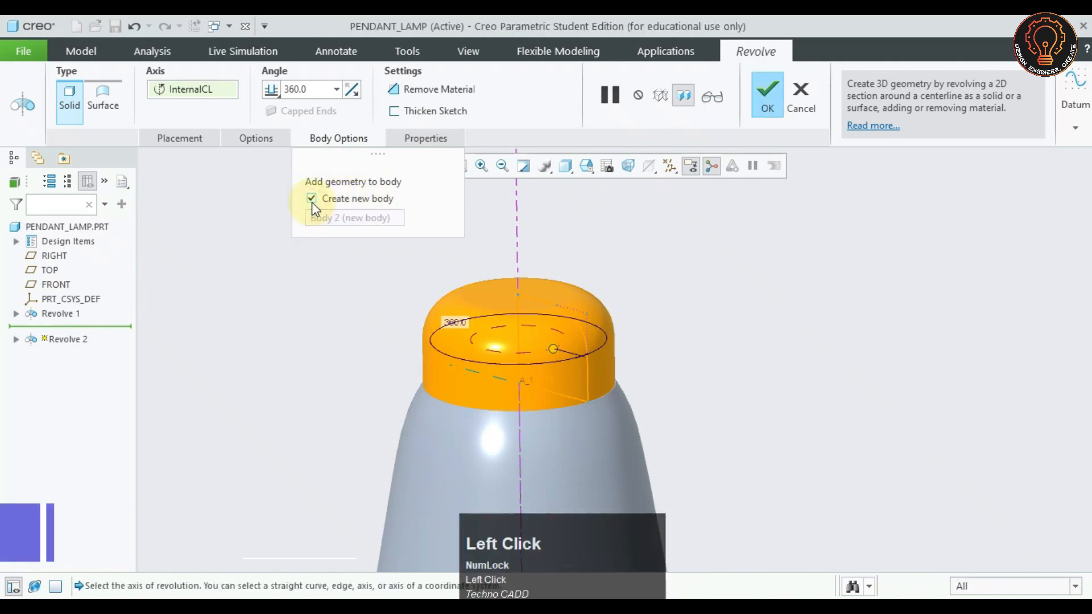
click(419, 138)
click(768, 96)
click(683, 360)
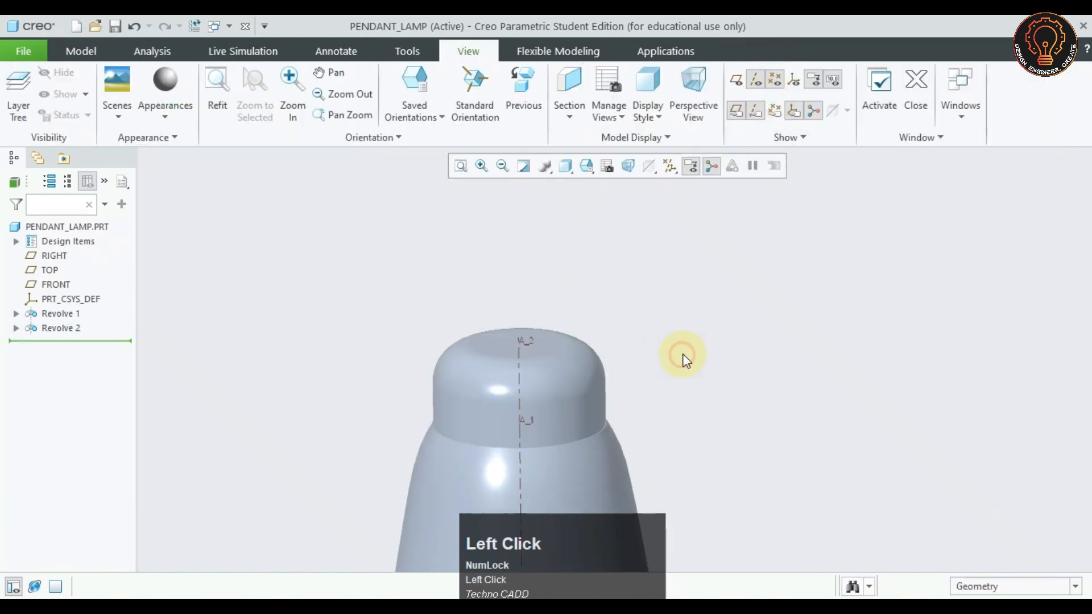
Switch the model's display style to Shading With Edges
scroll(685, 358, up, 2)
click(582, 169)
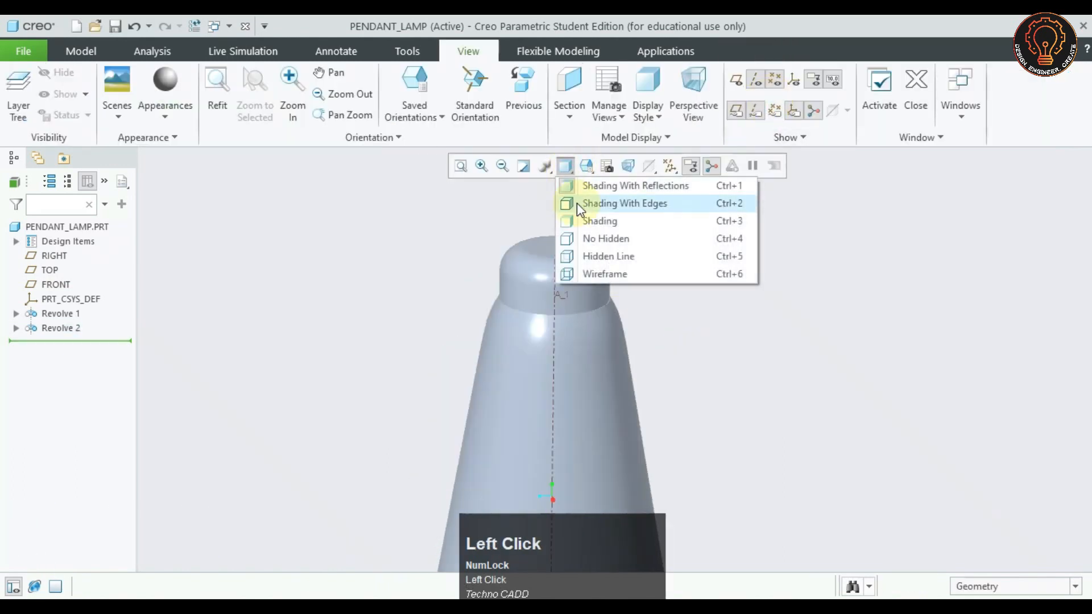
click(577, 202)
scroll(718, 383, down, 2)
shift+middle_drag(738, 397, 636, 305)
scroll(635, 305, down, 1)
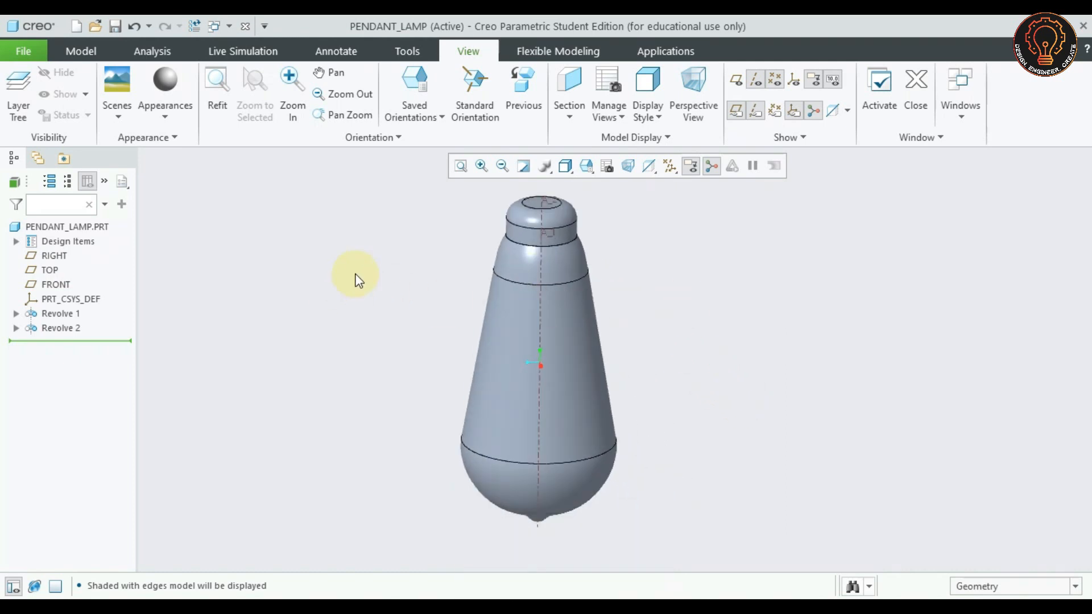
Start a new revolve feature with its section sketched on the FRONT plane
click(52, 286)
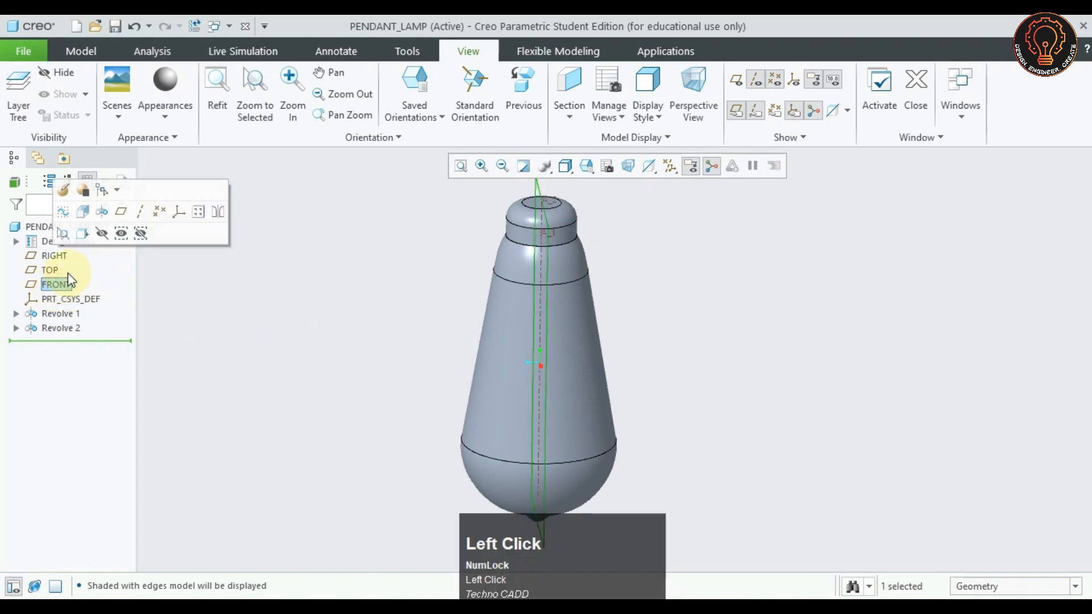
click(101, 213)
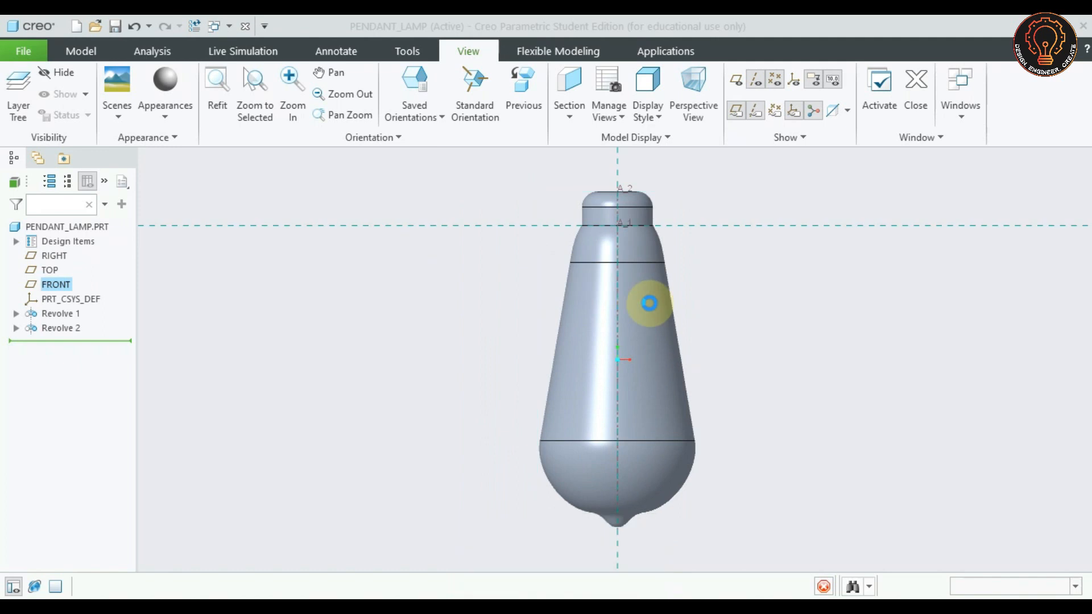
scroll(745, 257, down, 2)
scroll(799, 296, up, 1)
shift+middle_drag(807, 295, 743, 344)
scroll(695, 312, down, 1)
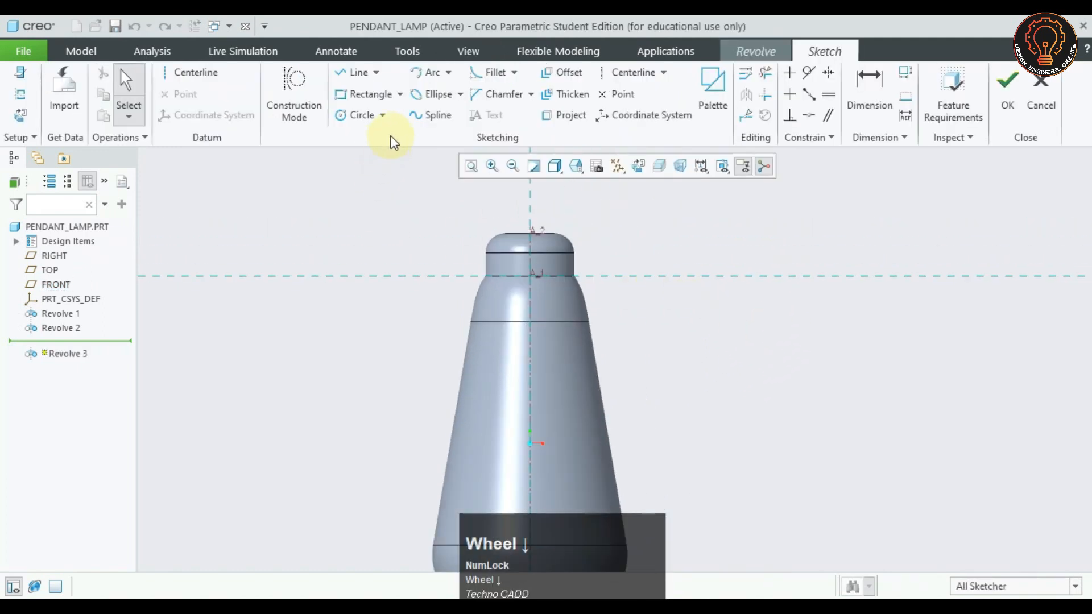
Sketch a rough four-point spline beside the bulb, running from above the cap, bulging outward, and ending below the bulb's tip
click(431, 115)
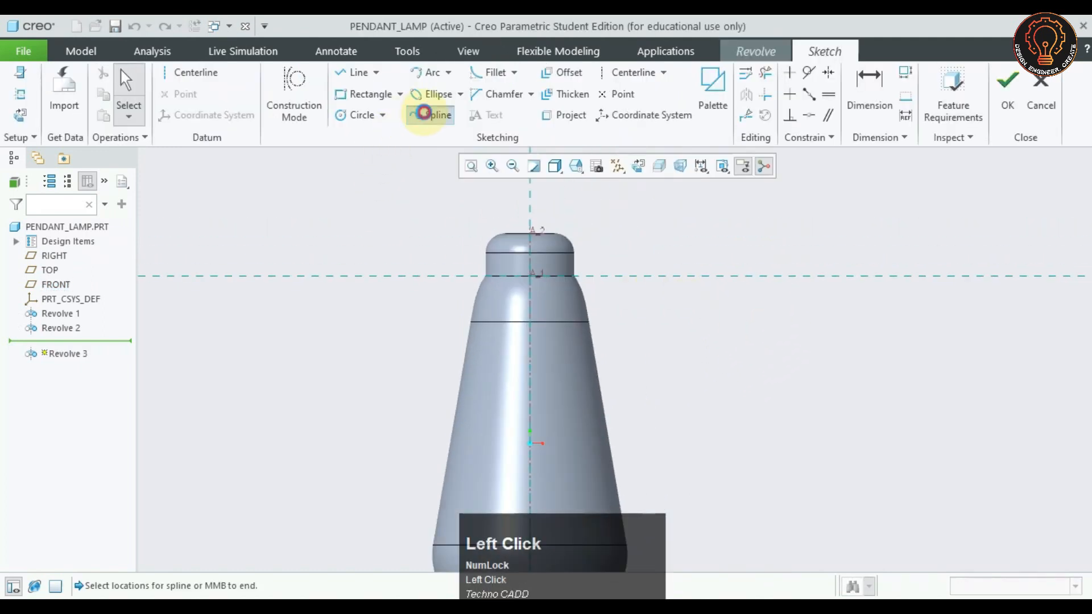
click(580, 191)
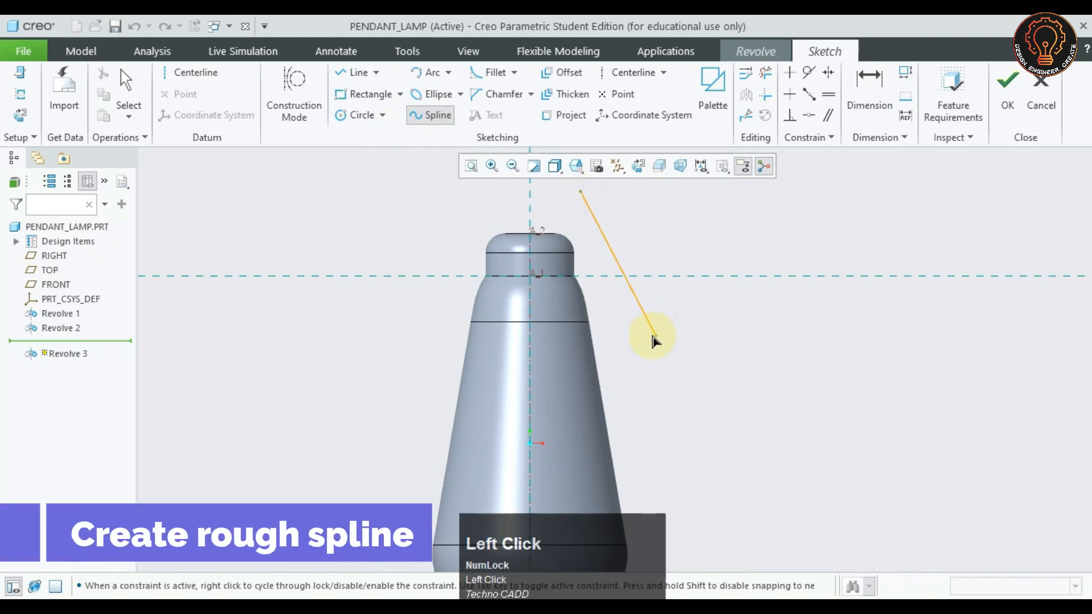
click(657, 327)
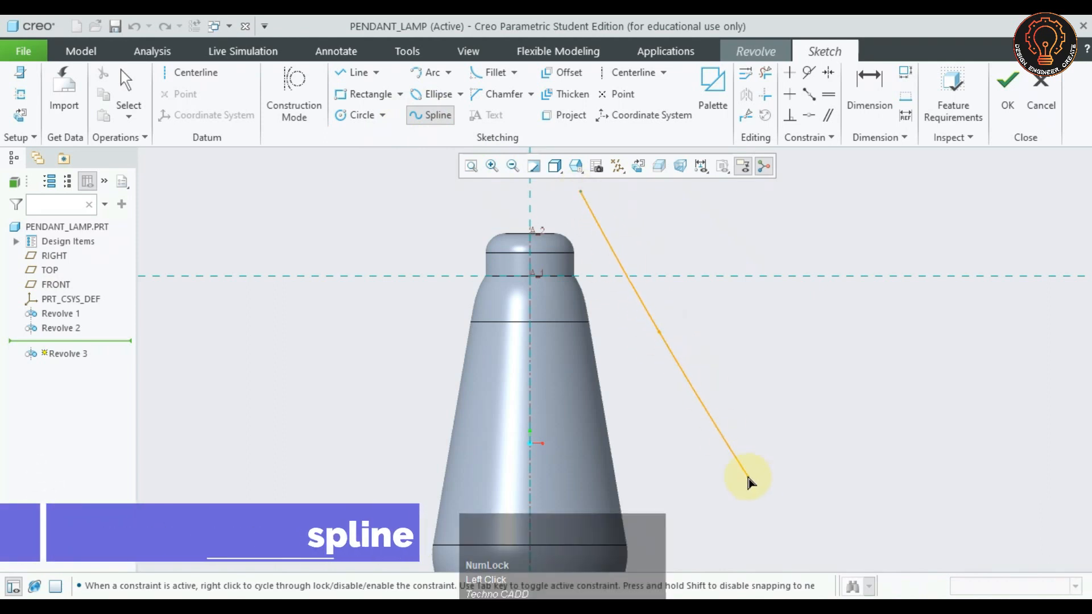
scroll(737, 375, up, 2)
scroll(740, 377, up, 1)
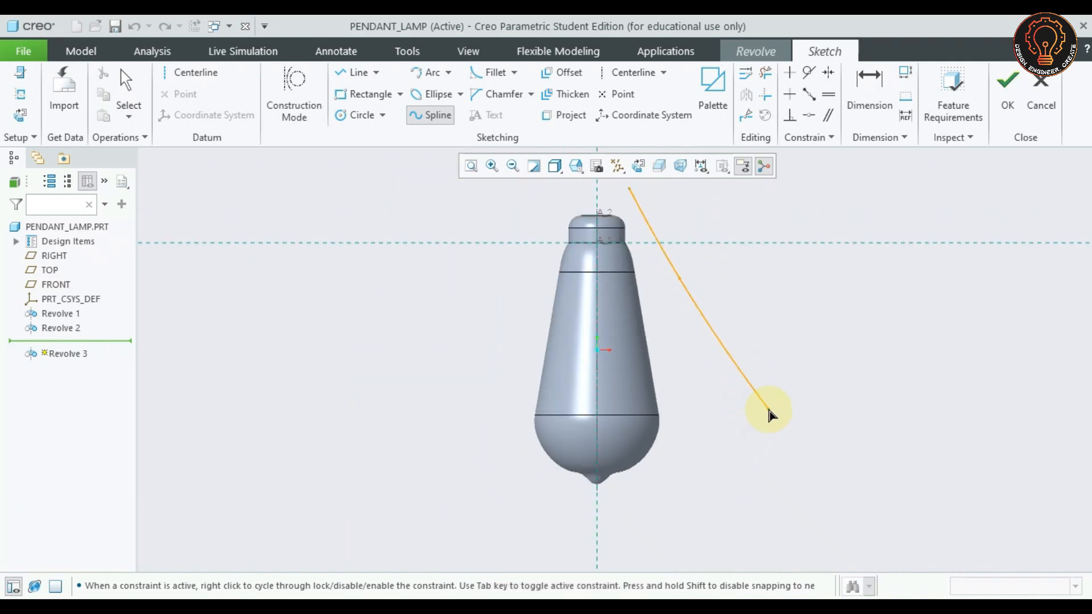
click(756, 437)
shift+middle_drag(678, 546, 702, 505)
shift+scroll(685, 517, up, 1)
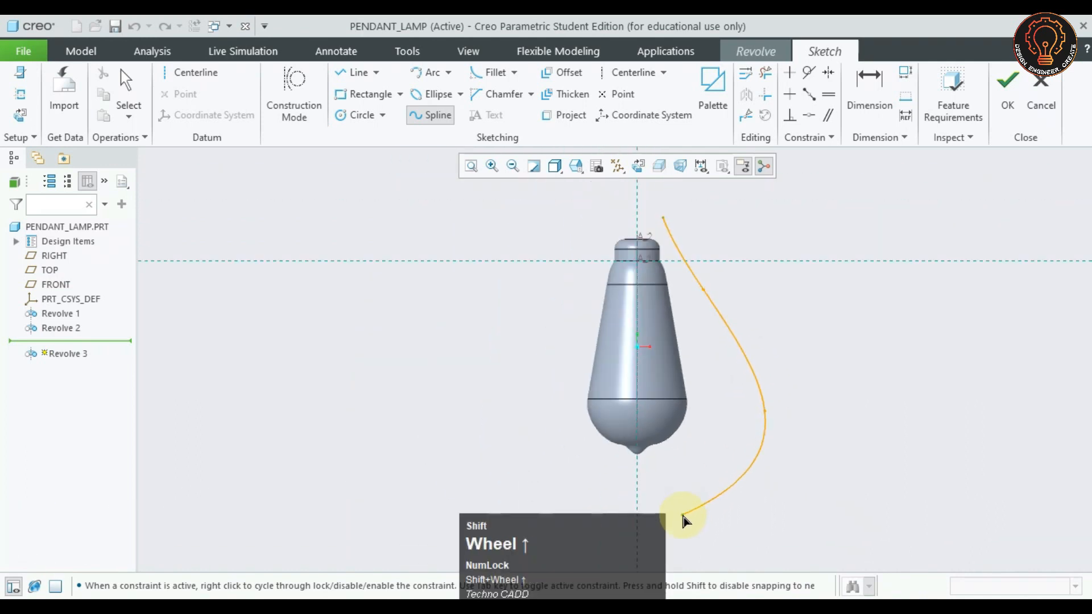
click(680, 537)
middle_click(722, 477)
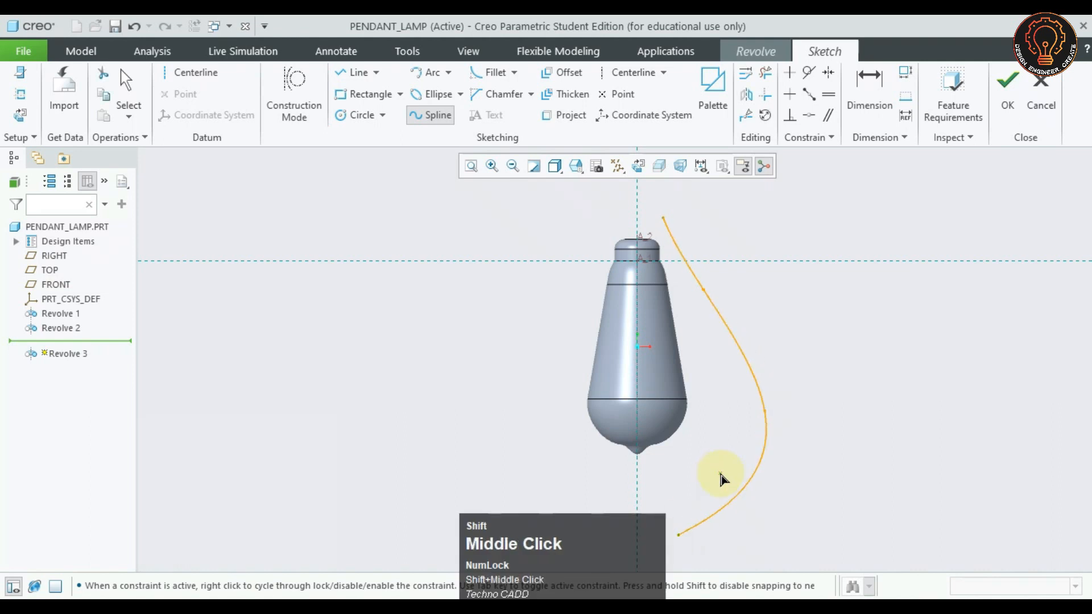
scroll(719, 451, up, 1)
middle_click(746, 312)
middle_click(771, 349)
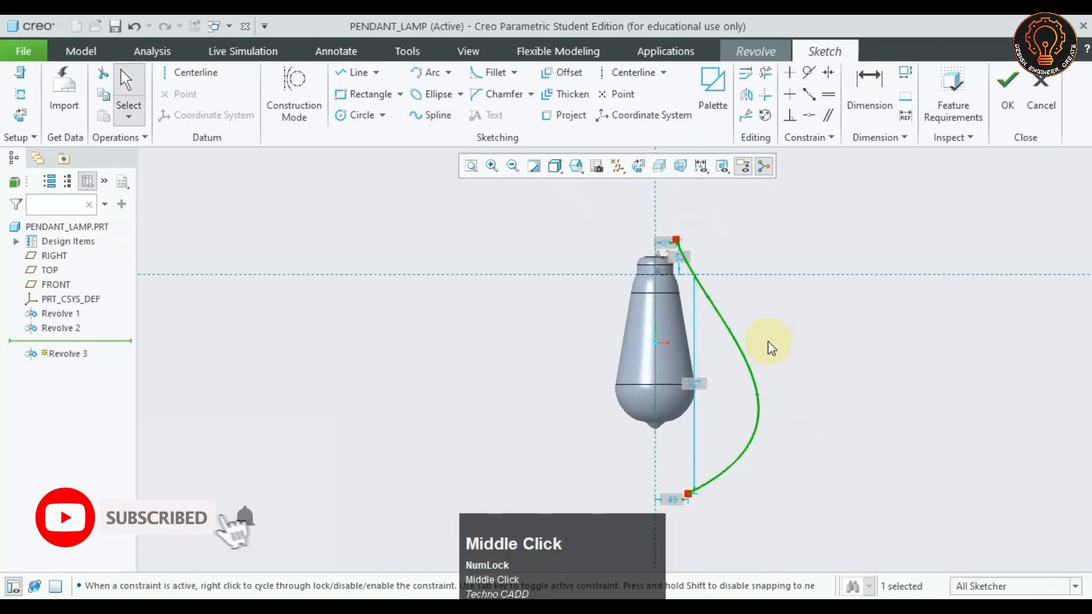
click(733, 228)
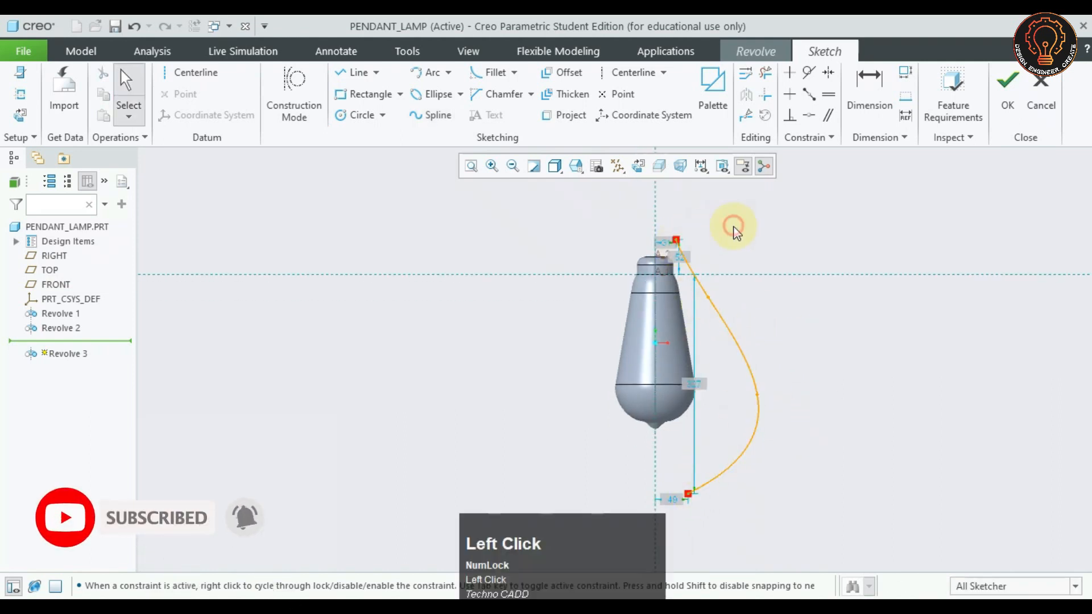
Constrain the spline's upper and lower endpoints to be vertically aligned with each other
scroll(680, 236, down, 3)
click(675, 244)
scroll(741, 443, up, 3)
shift+middle_drag(788, 492, 736, 300)
scroll(665, 421, down, 3)
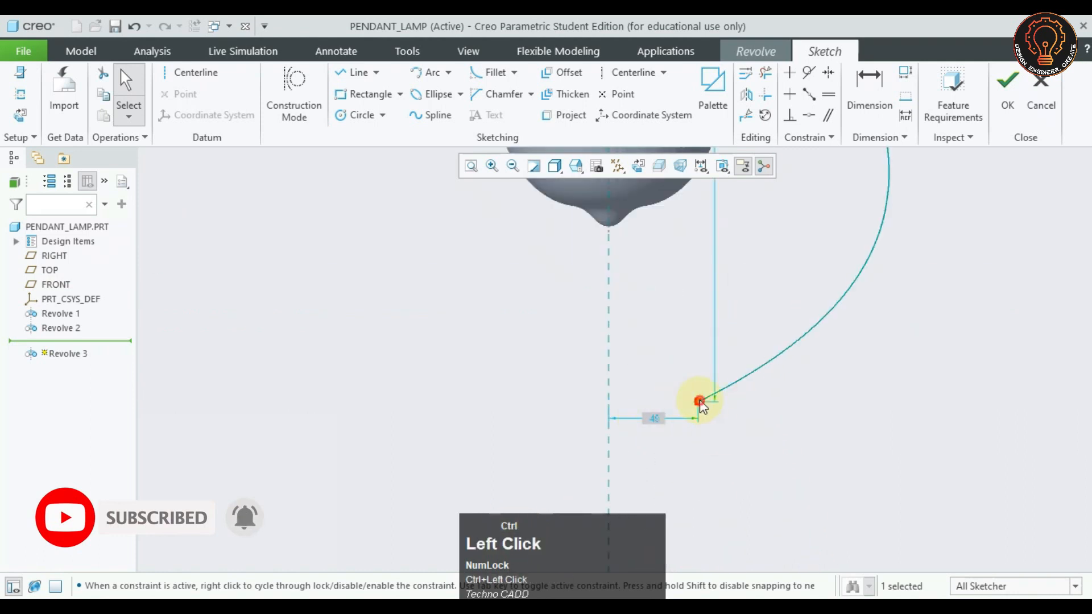
ctrl+click(700, 402)
click(730, 347)
scroll(740, 424, up, 4)
shift+middle_drag(826, 289, 807, 325)
click(807, 325)
scroll(746, 273, down, 2)
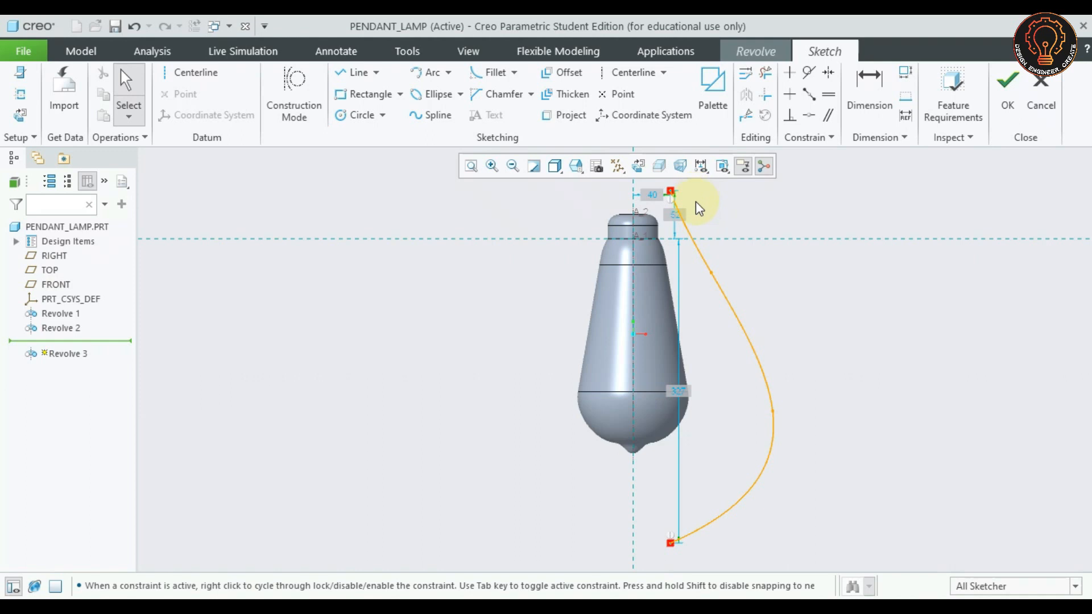
Adjust the spline by moving its upper endpoint to about 38 mm from the axis and nudging its widest interpolation point
ctrl+scroll(697, 207, up, 1)
ctrl+shift+middle_drag(698, 208, 750, 220)
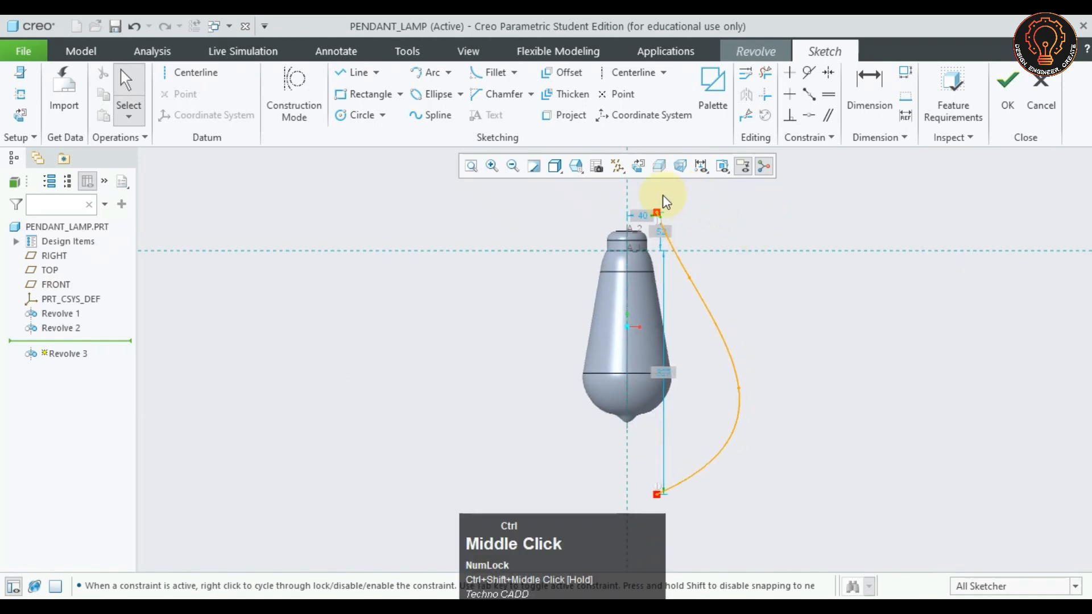
ctrl+scroll(677, 205, down, 2)
ctrl+scroll(661, 195, down, 1)
ctrl+drag(652, 229, 651, 232)
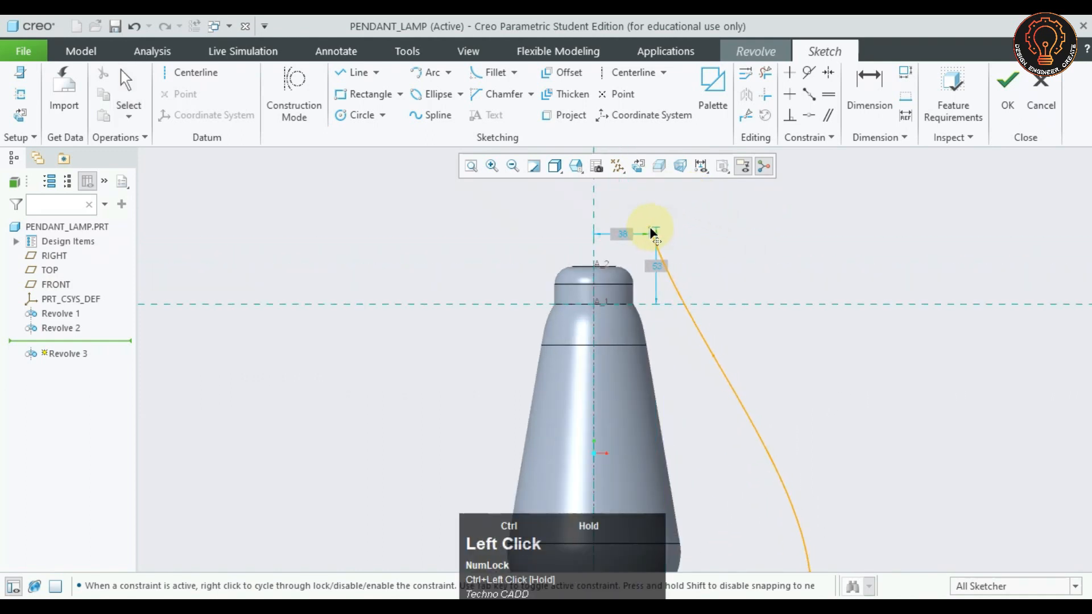
ctrl+scroll(722, 264, up, 2)
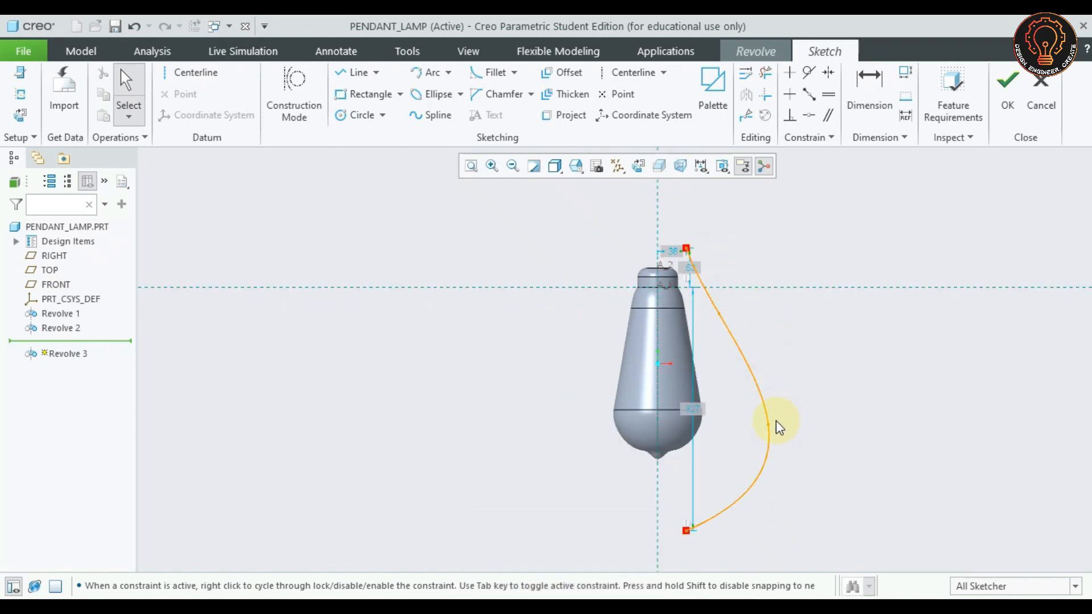
ctrl+scroll(773, 438, down, 1)
ctrl+drag(772, 438, 774, 421)
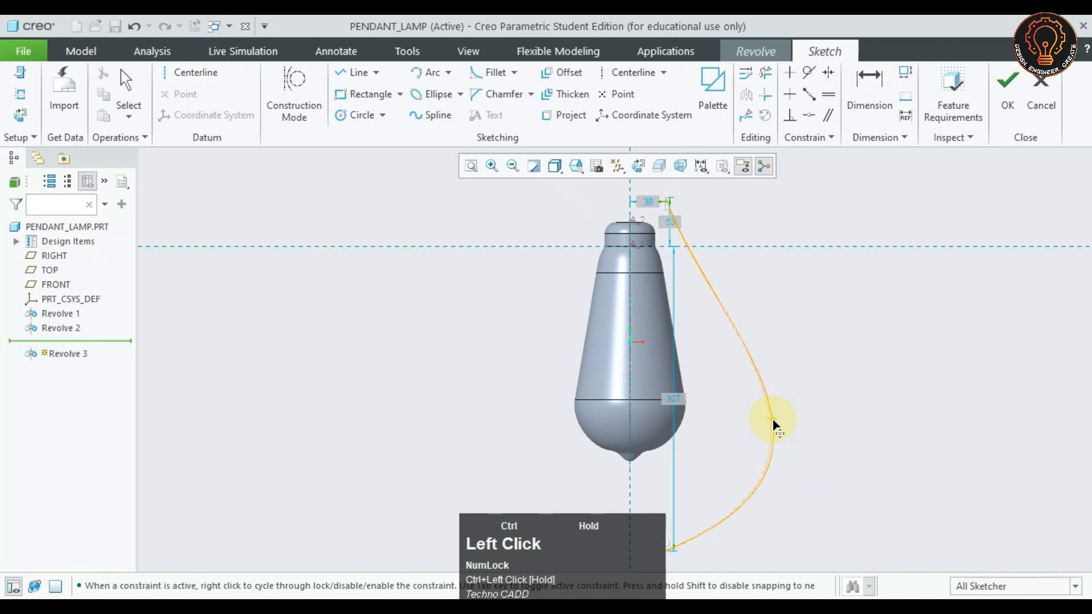
ctrl+scroll(782, 426, up, 1)
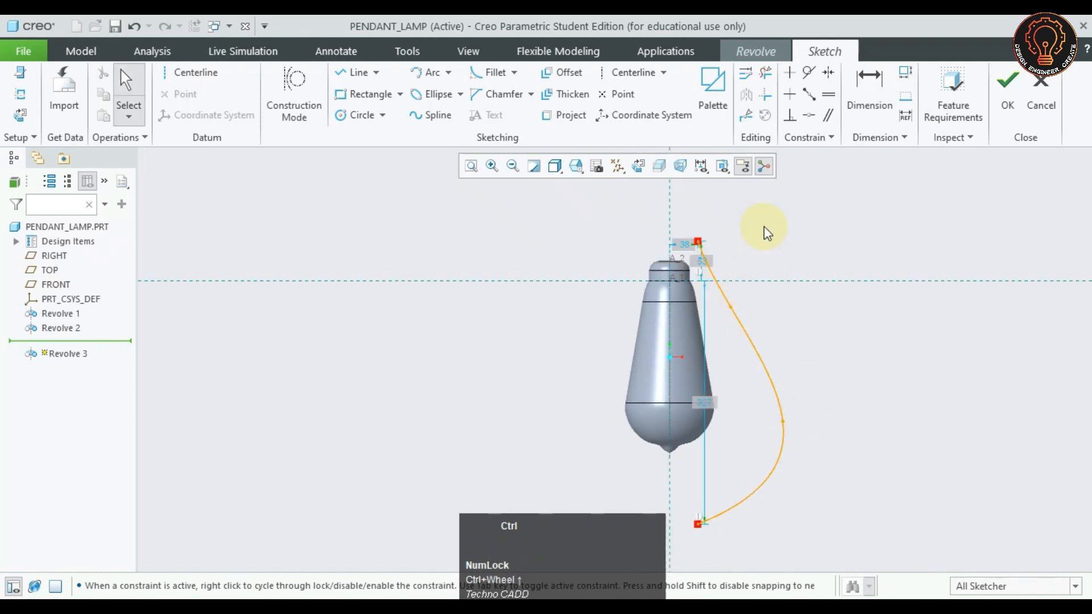
Add a vertical centerline through the bulb's axis as the axis of revolution and accept the sketch
ctrl+click(633, 73)
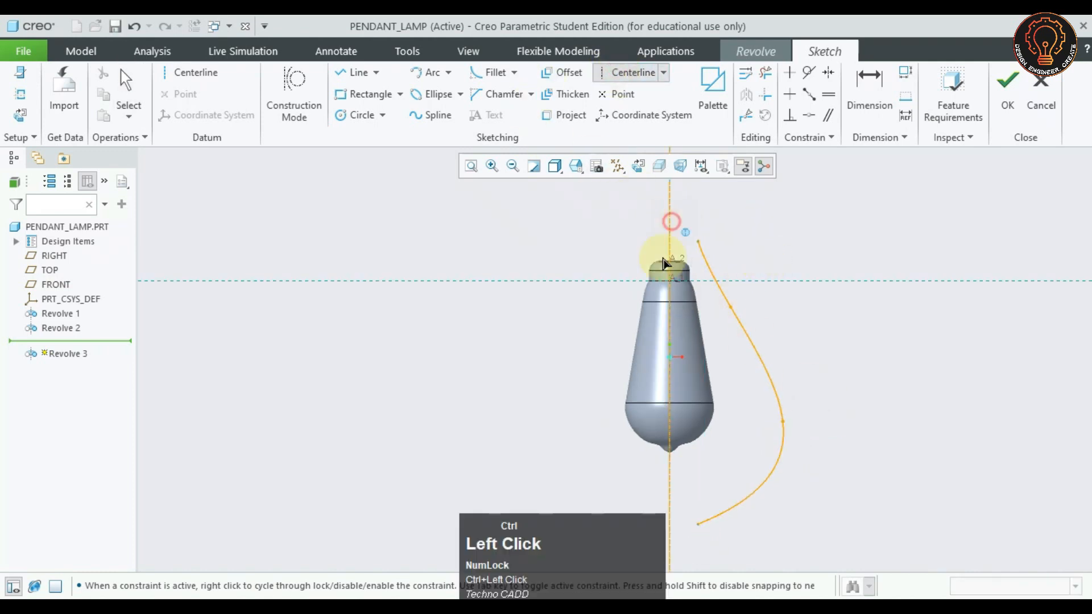
ctrl+middle_click(822, 253)
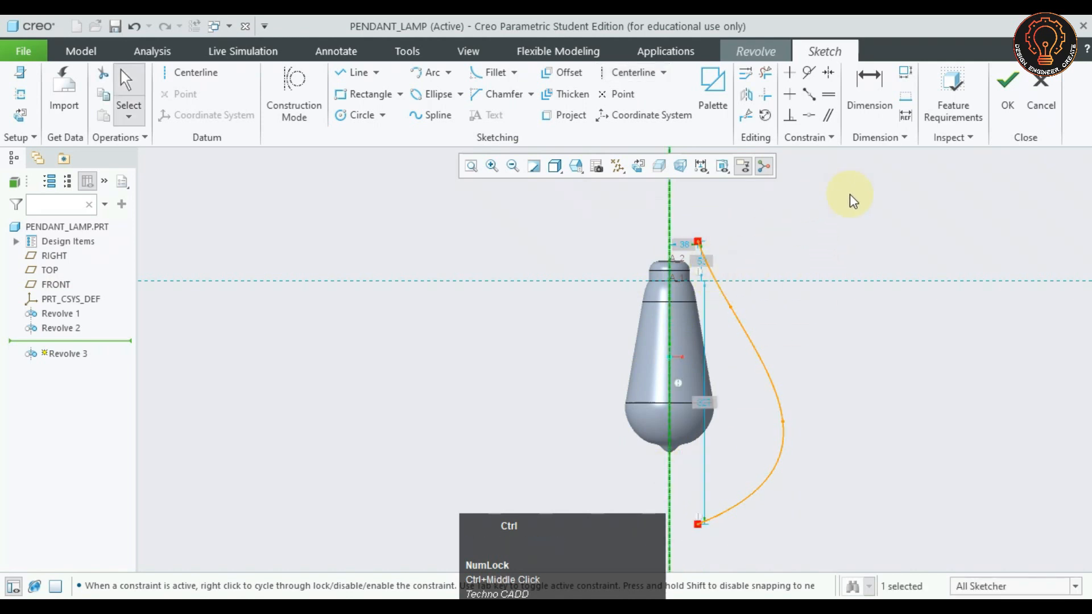
click(1005, 108)
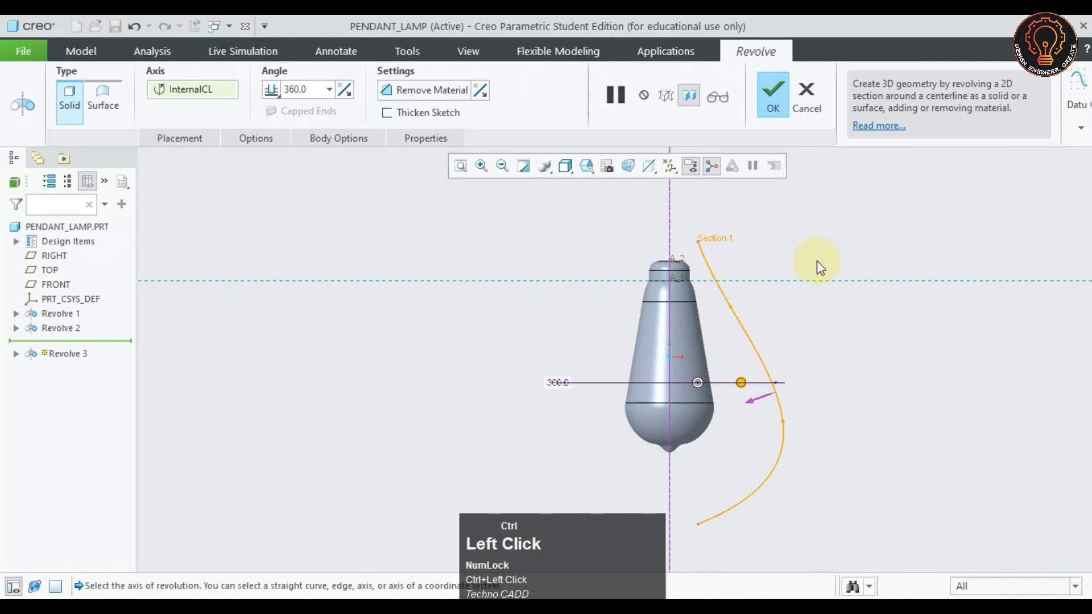
Revolve the spline 360 degrees as a surface and complete the feature
click(100, 106)
middle_drag(805, 324, 748, 347)
click(772, 108)
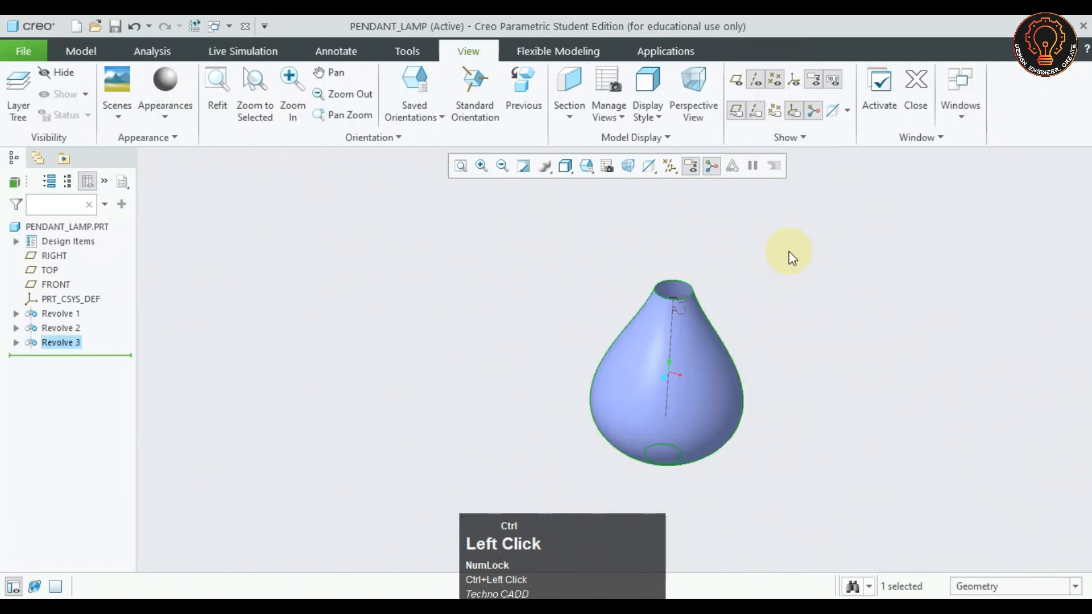
ctrl+click(779, 299)
Turn on the display of datum planes around the revolved surface
ctrl+scroll(732, 337, down, 3)
mouse_move(804, 346)
ctrl+middle_down()
mouse_move(788, 332)
mouse_move(802, 340)
ctrl+middle_up()
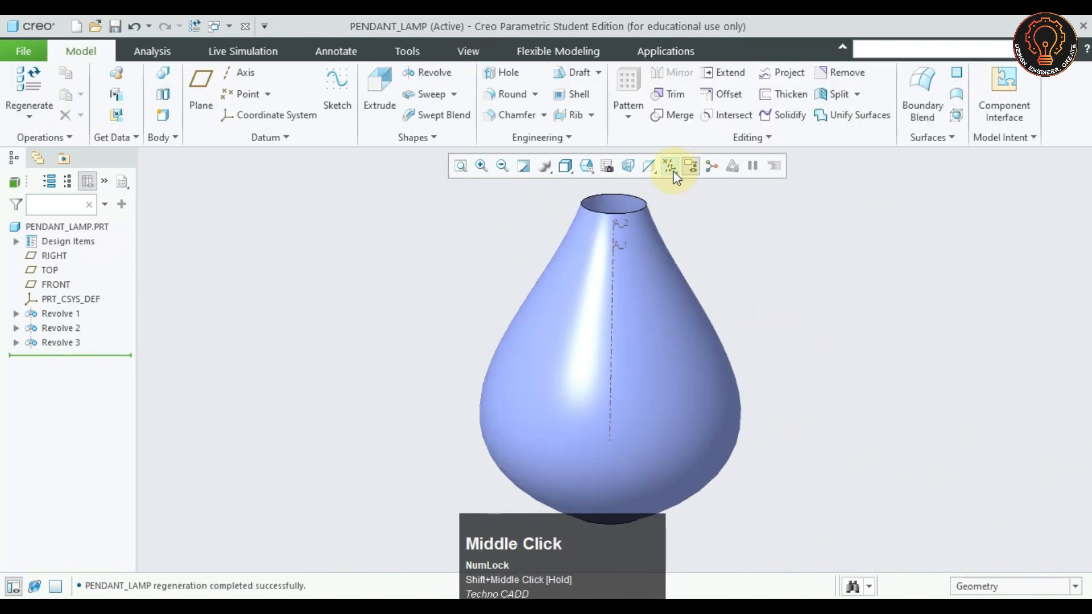
click(671, 168)
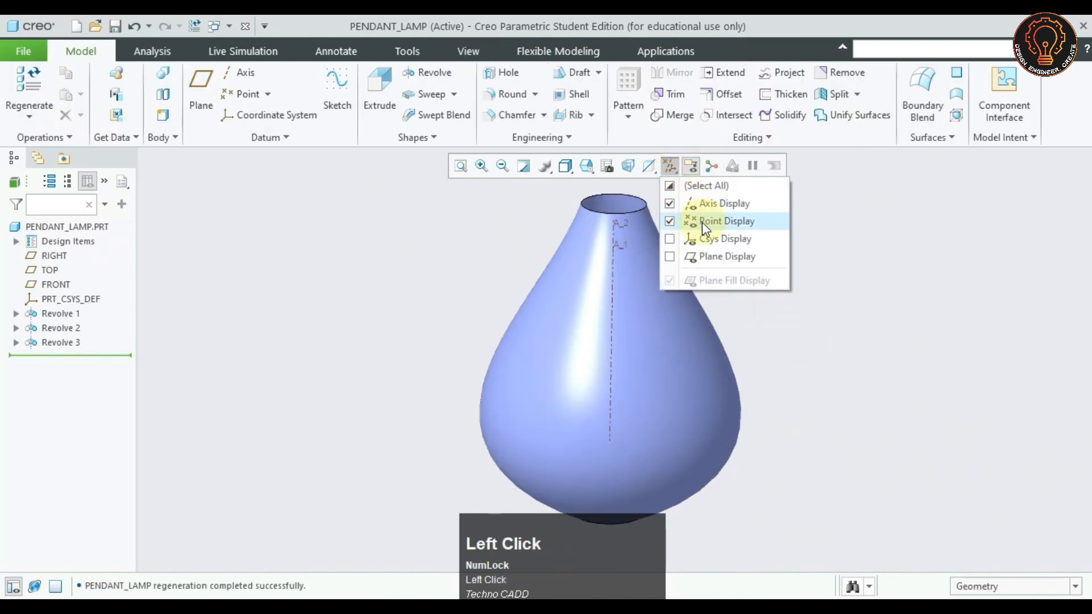
click(723, 259)
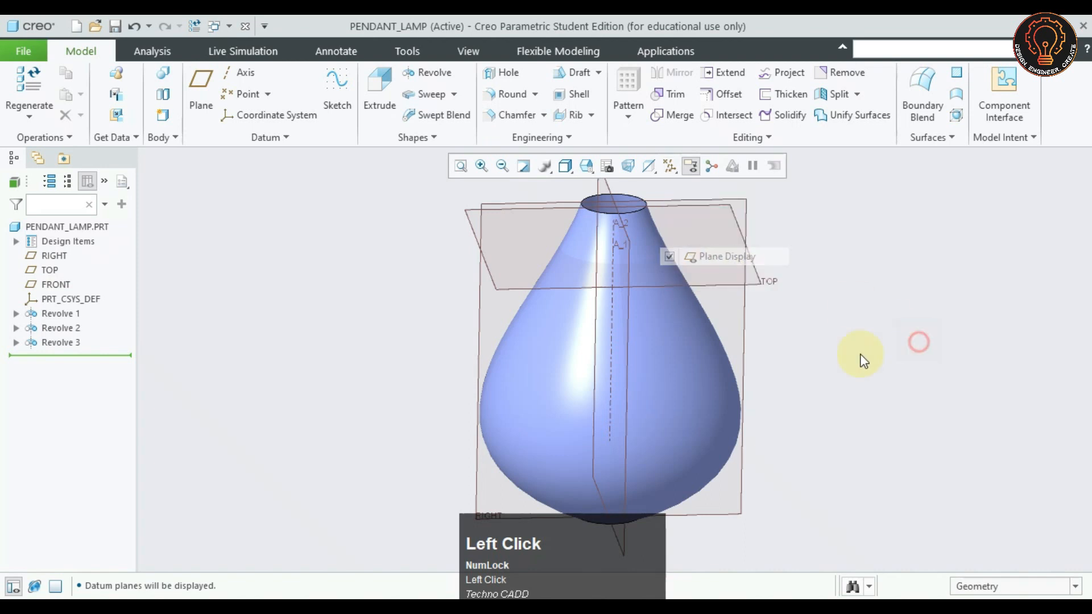
middle_drag(824, 333, 799, 350)
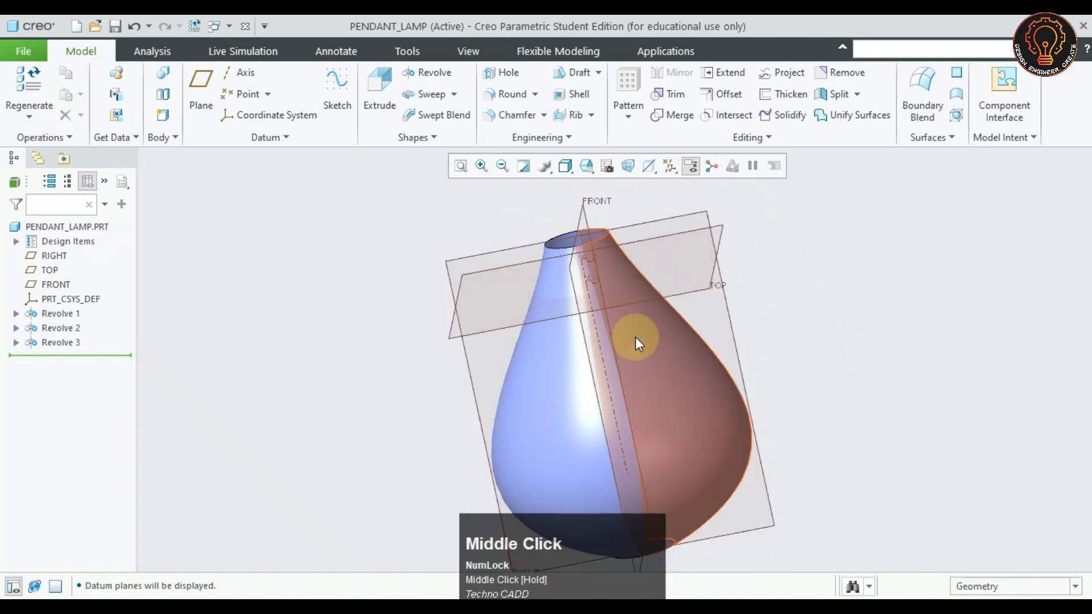
Place a datum point on the revolved surface, with the upper rim edge and the FRONT plane as its offset references
click(644, 320)
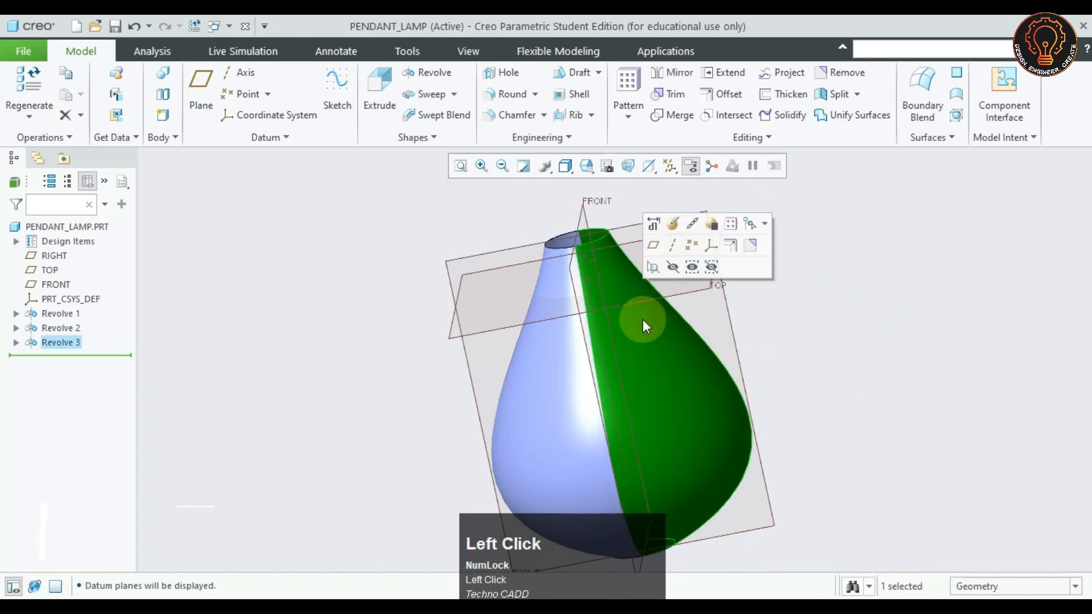
click(689, 248)
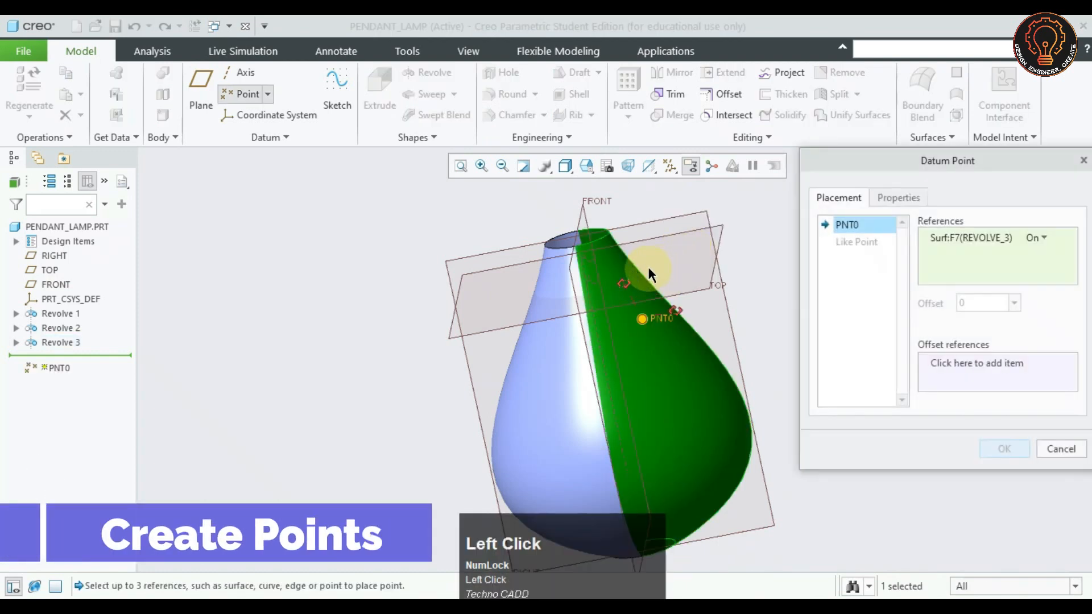
scroll(648, 262, down, 2)
shift+middle_drag(648, 256, 541, 305)
shift+scroll(595, 263, down, 2)
shift+drag(541, 303, 560, 219)
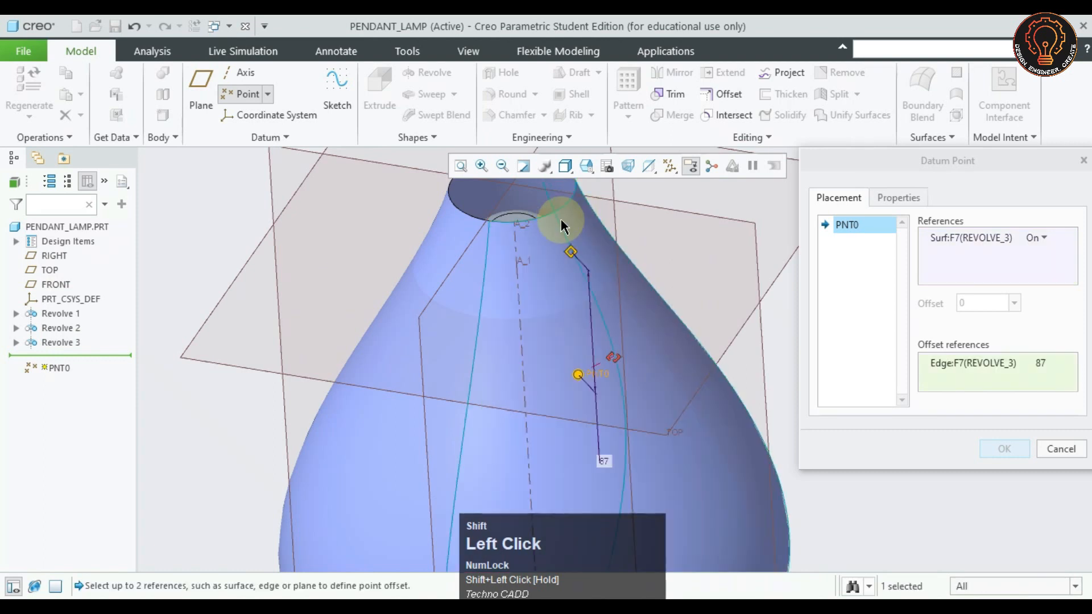
shift+drag(576, 375, 572, 278)
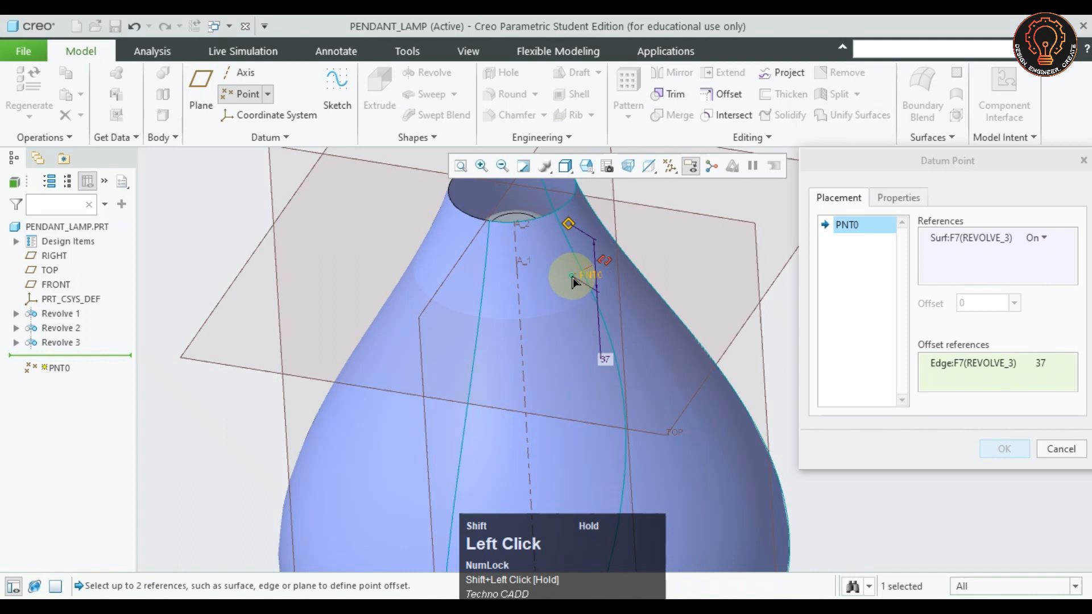
shift+drag(502, 239, 483, 230)
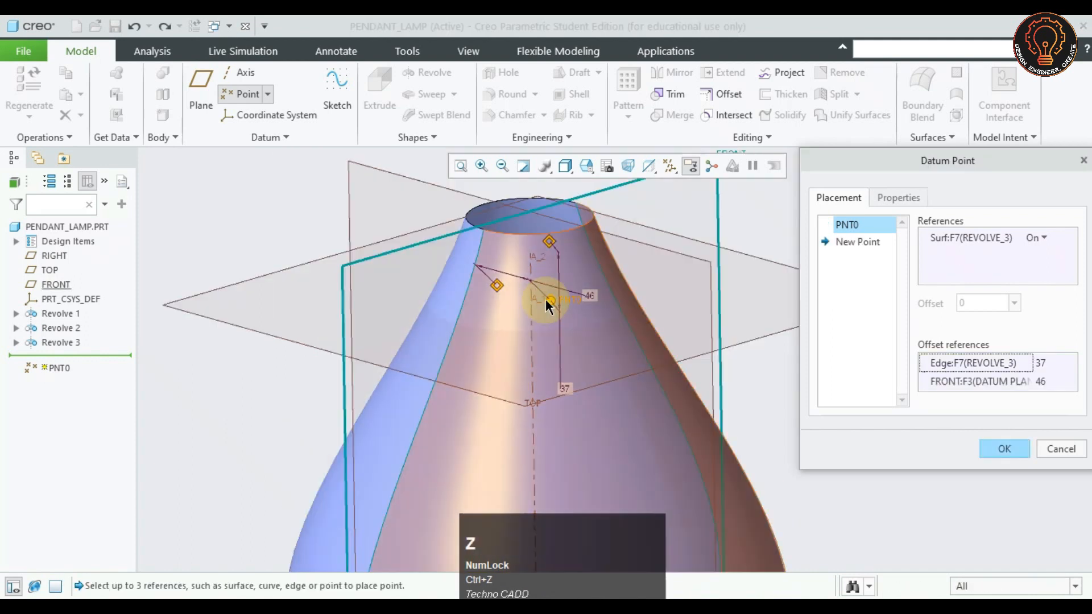
Set the datum point's offsets from the rim edge and the FRONT plane both to 0 mm
click(551, 300)
drag(551, 300, 524, 266)
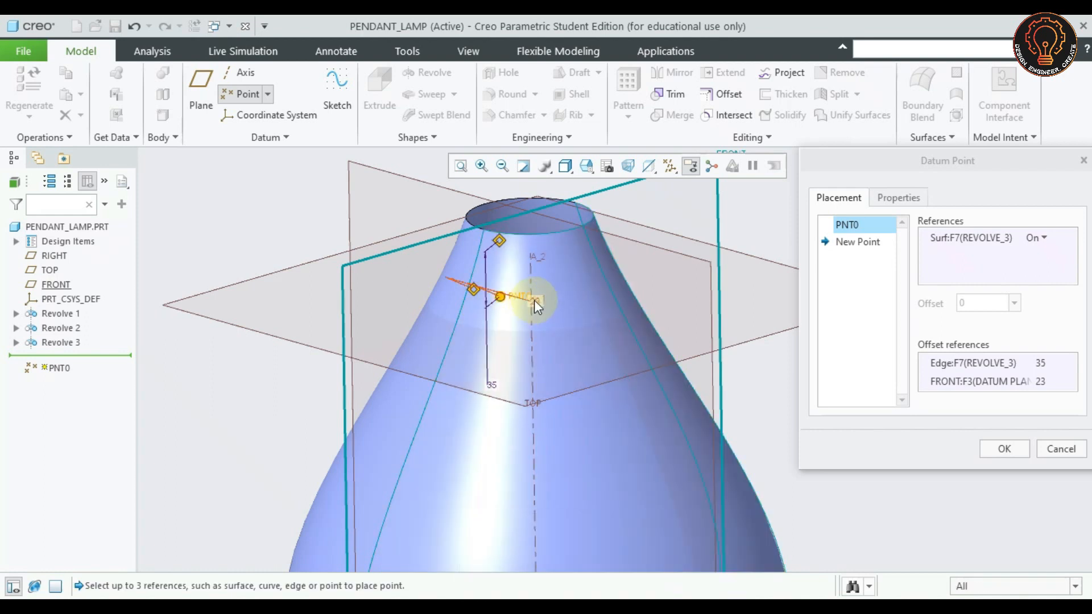
click(534, 301)
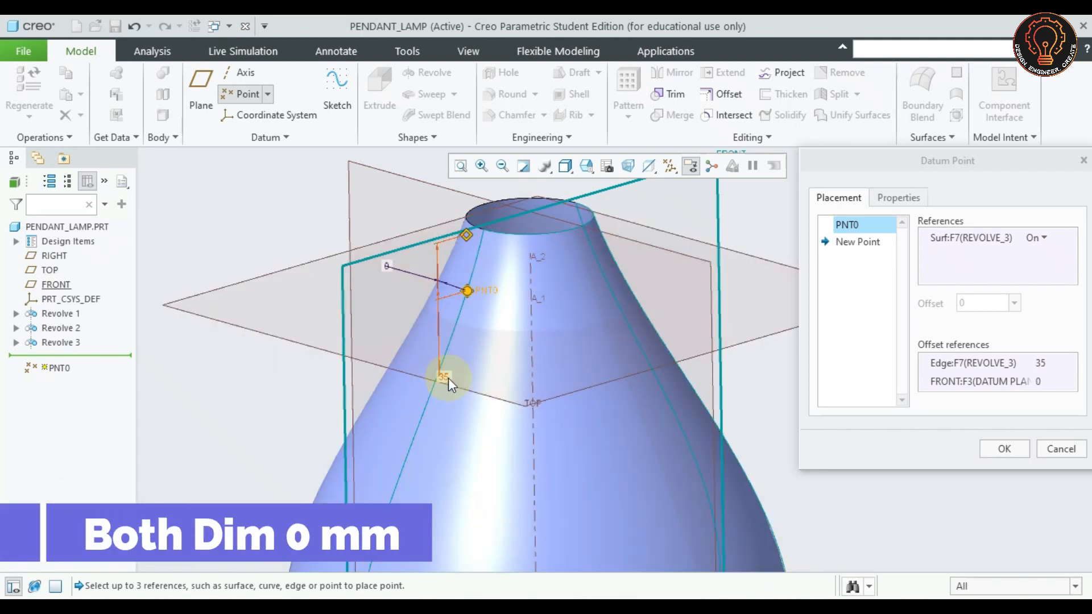
click(444, 380)
click(428, 412)
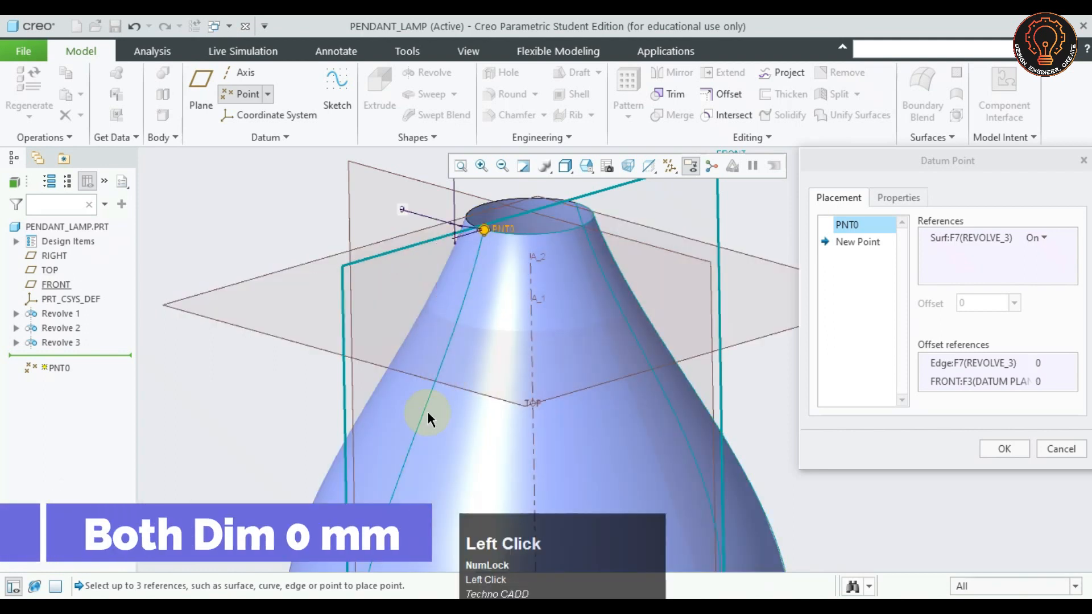
scroll(489, 200, down, 3)
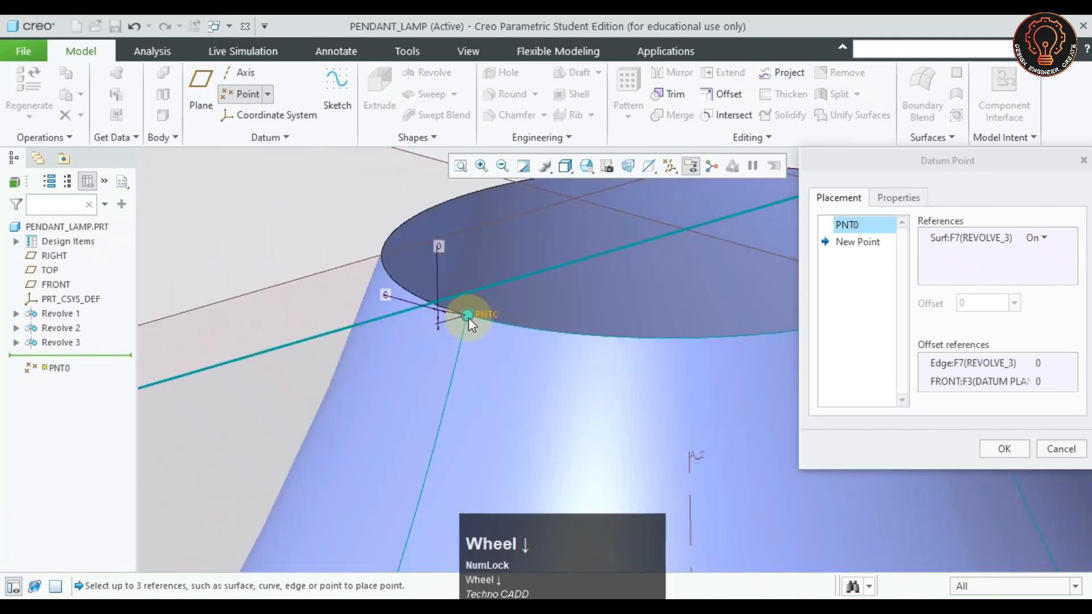
Complete the datum point on the upper rim of the revolved surface
scroll(470, 318, up, 3)
shift+middle_drag(482, 337, 946, 453)
shift+click(1005, 449)
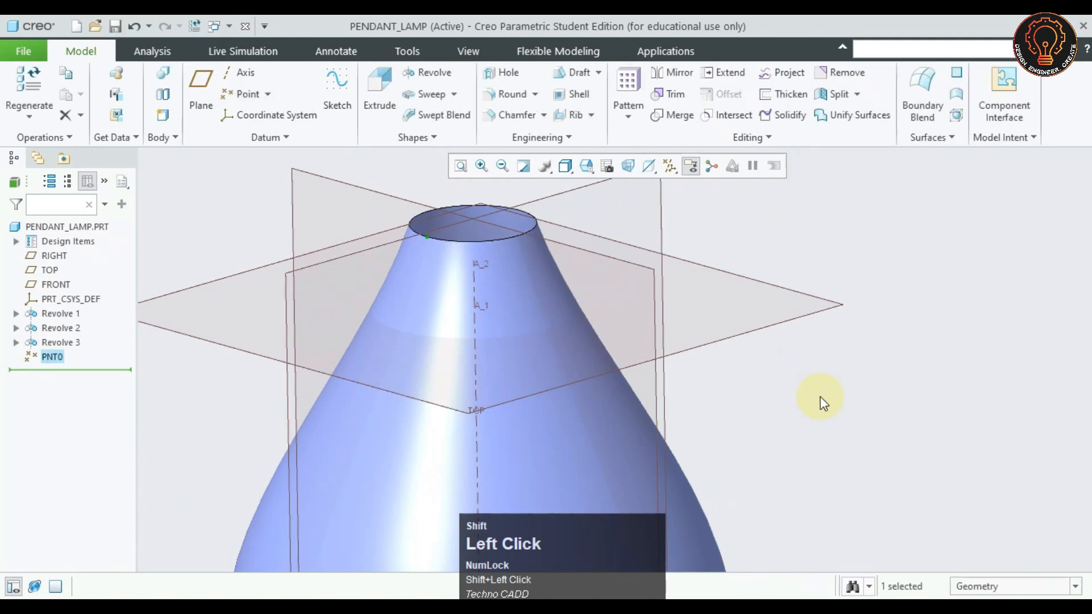
Create a second datum point on the revolved surface, offset 126 mm from the upper rim edge and 100 mm from the FRONT plane
shift+scroll(476, 327, up, 2)
shift+scroll(475, 326, up, 2)
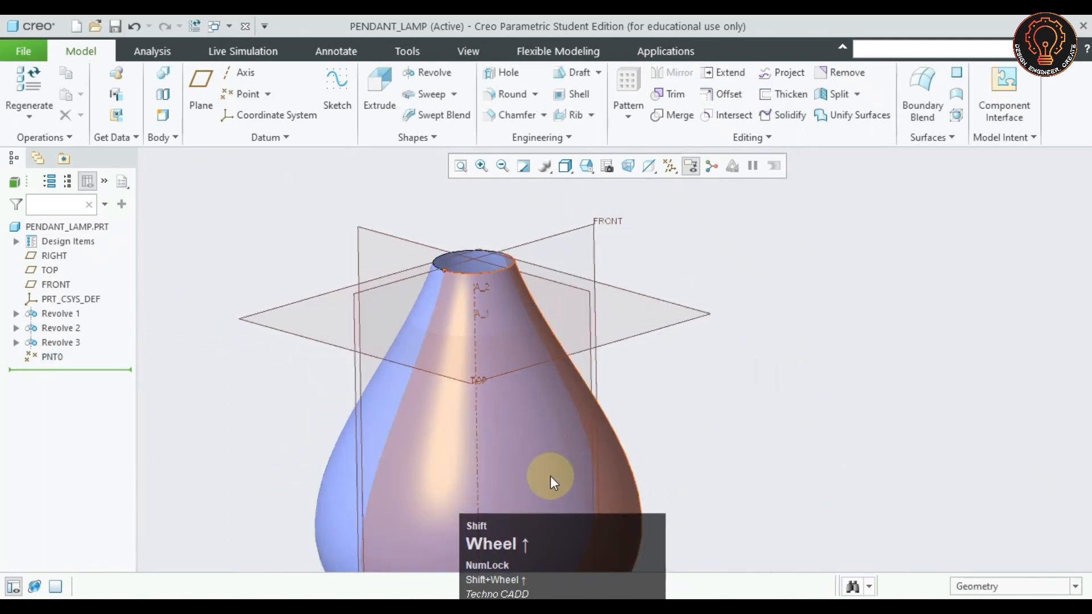
shift+click(528, 419)
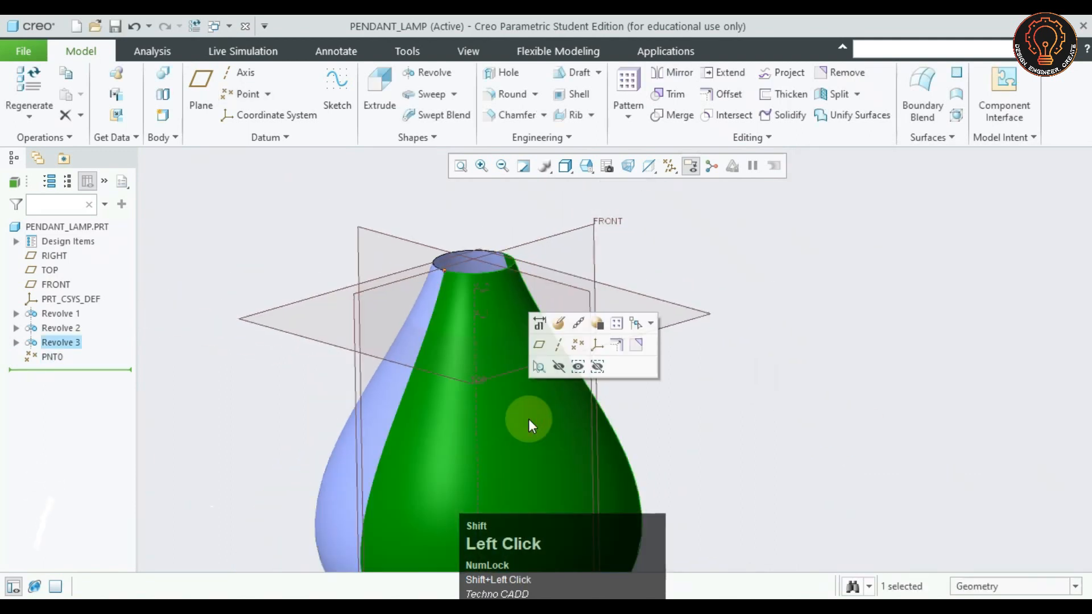
shift+click(590, 347)
shift+middle_drag(640, 402, 648, 321)
drag(479, 288, 446, 183)
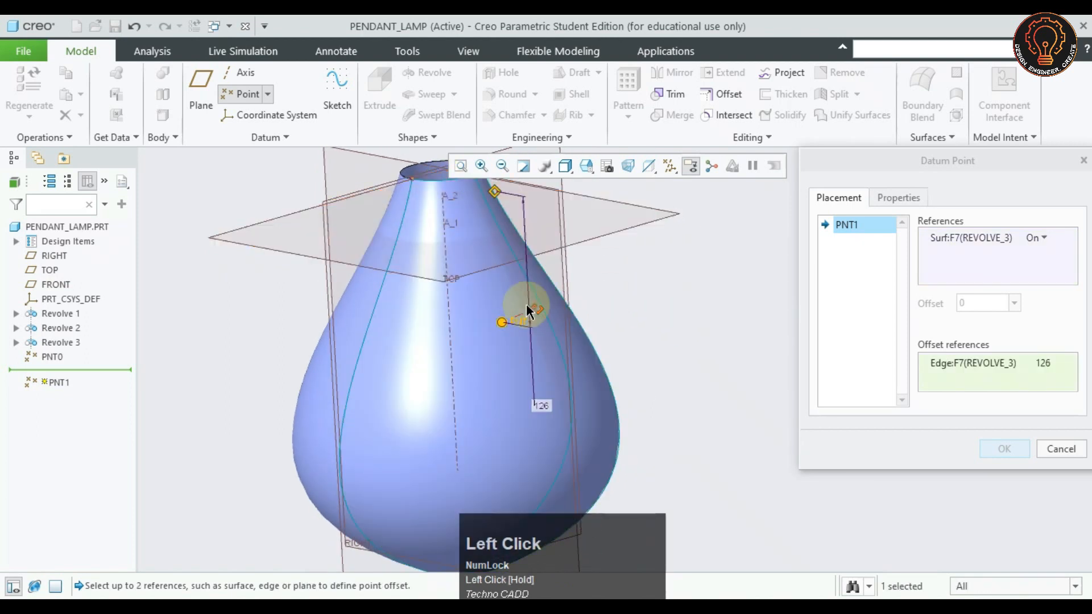
drag(401, 310, 333, 378)
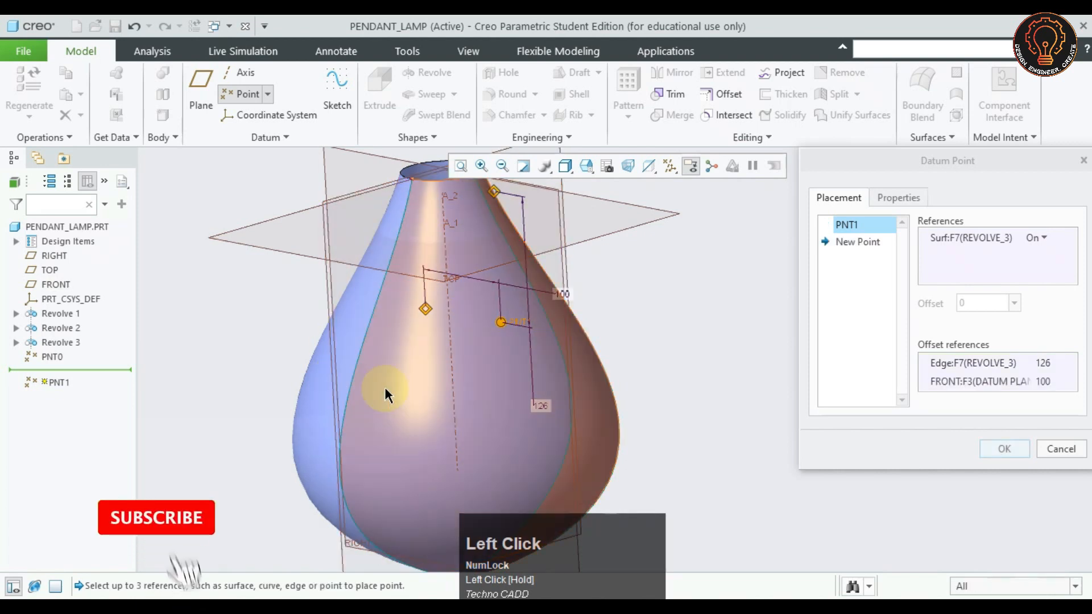
scroll(591, 303, up, 2)
mouse_move(591, 304)
middle_down()
mouse_move(607, 312)
mouse_move(595, 308)
middle_up()
click(981, 457)
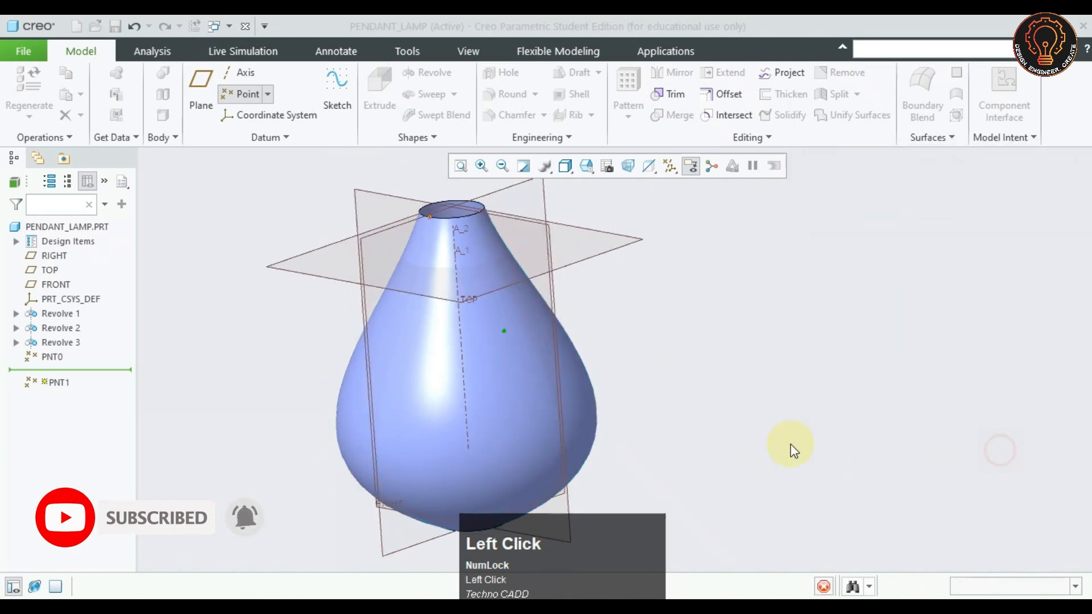
Place a third datum point on the lower, wider part of the revolved surface and shift it slightly downward
middle_drag(612, 442, 623, 465)
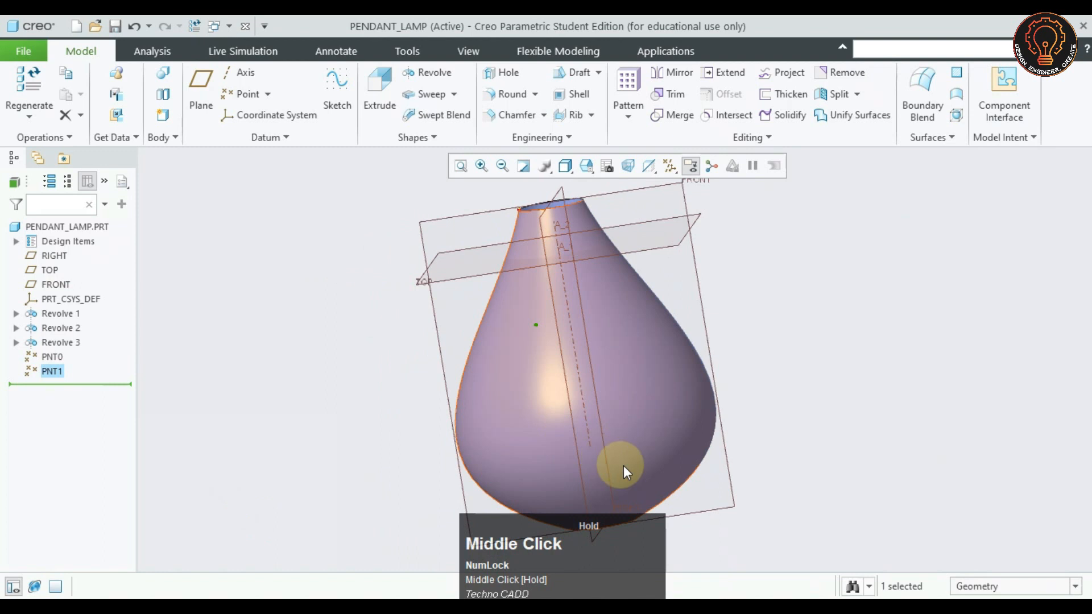
click(621, 433)
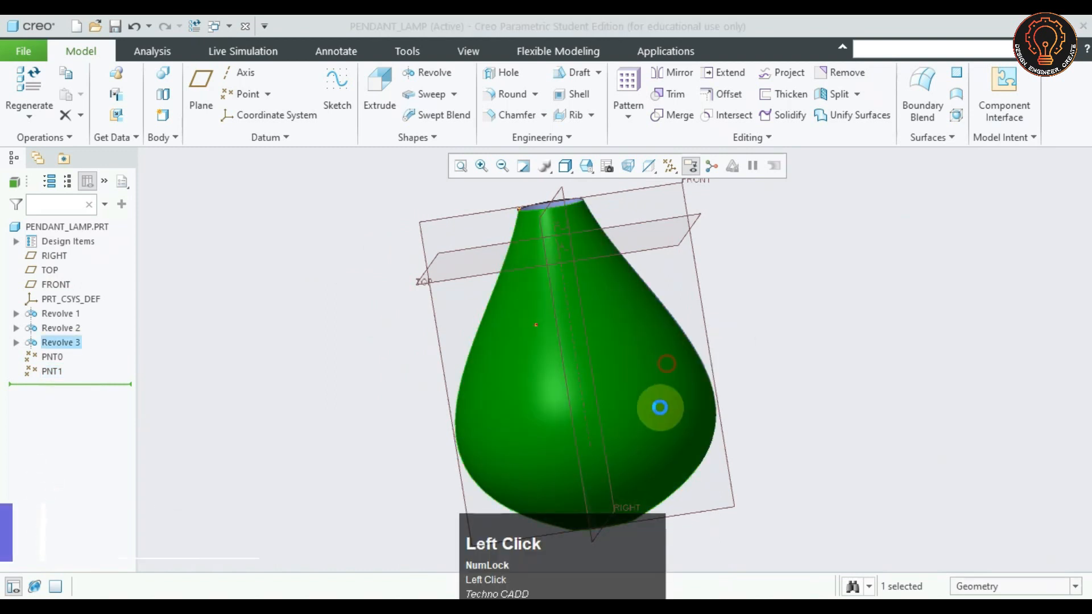
click(659, 408)
middle_drag(658, 452, 661, 376)
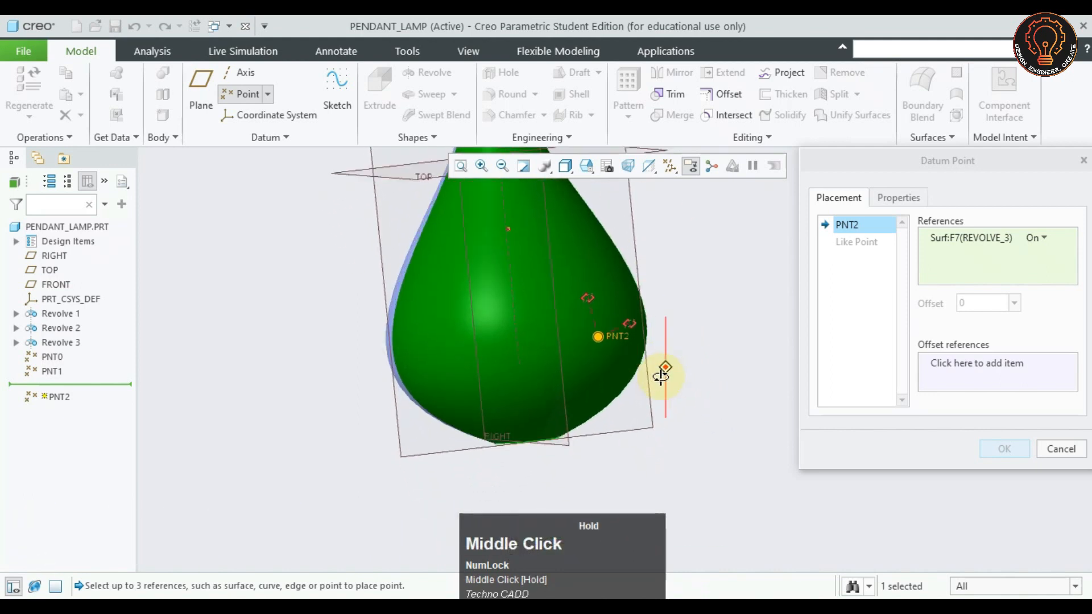
drag(598, 339, 598, 350)
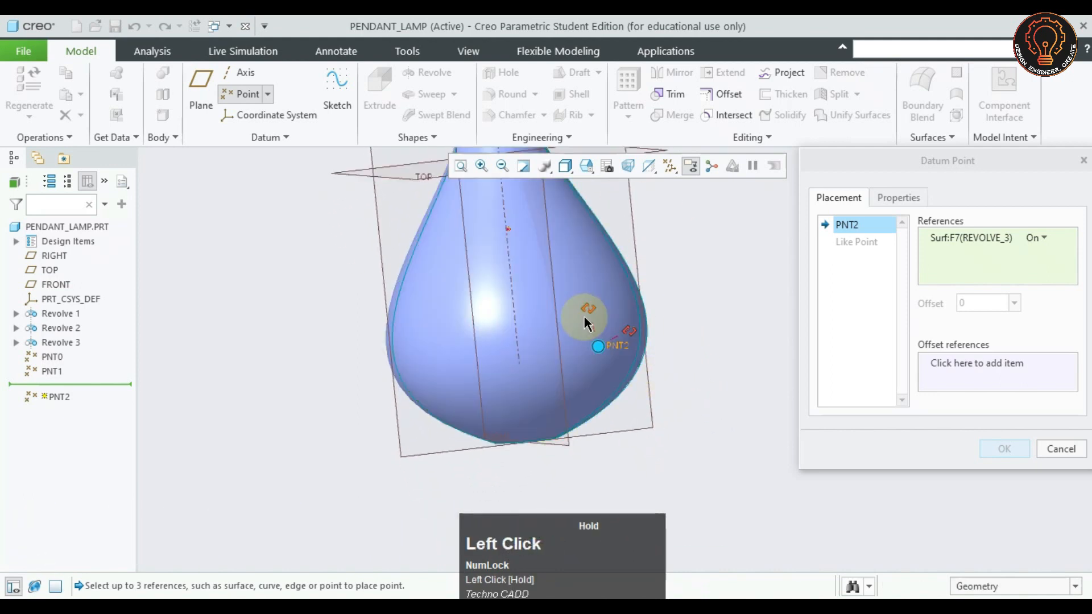
Reference the third datum point to the RIGHT plane at 52 mm and the bottom rim edge at 108 mm, and complete it
middle_drag(597, 349, 532, 332)
click(516, 336)
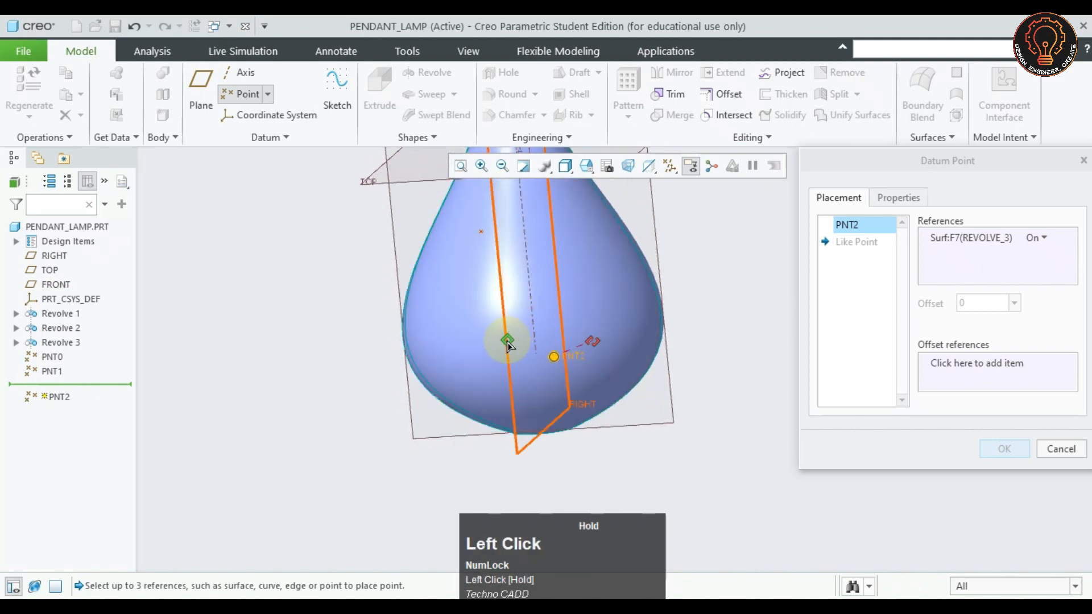
drag(507, 343, 600, 385)
middle_drag(619, 387, 653, 390)
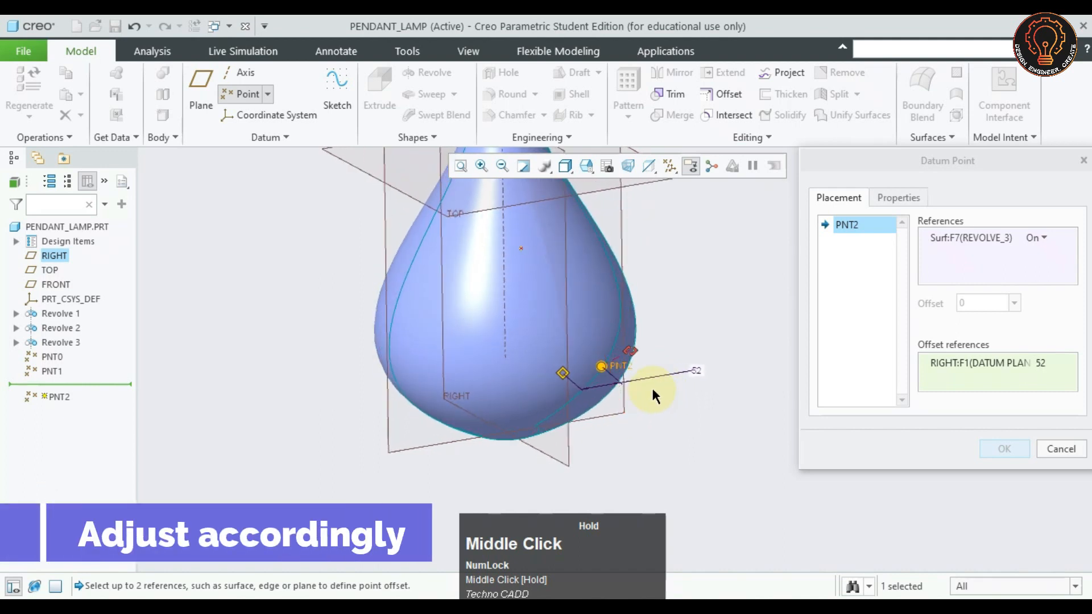
drag(633, 352, 560, 430)
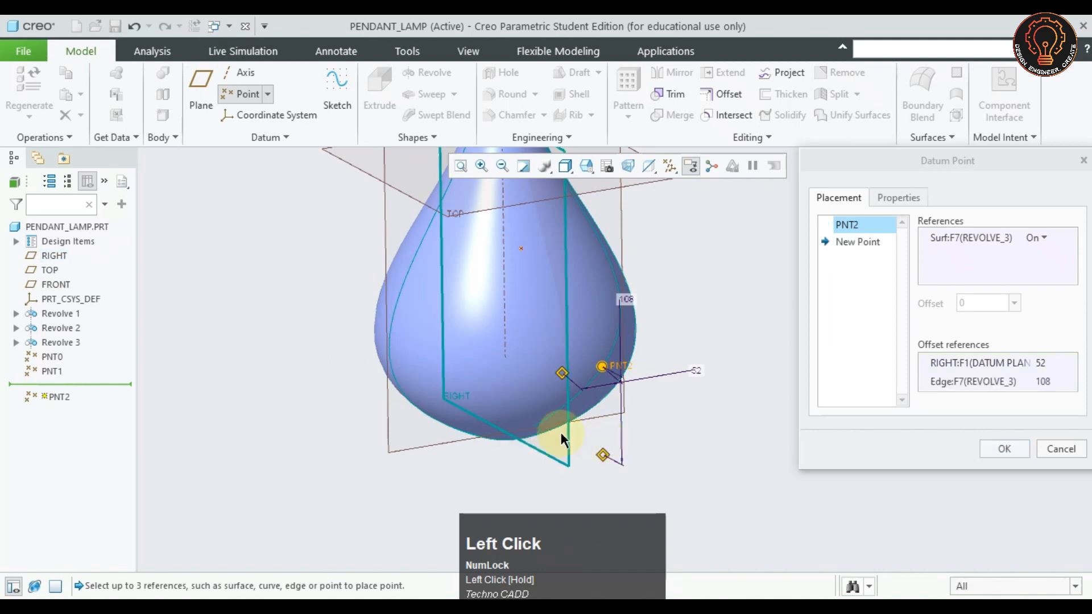
middle_drag(661, 385, 645, 358)
click(992, 449)
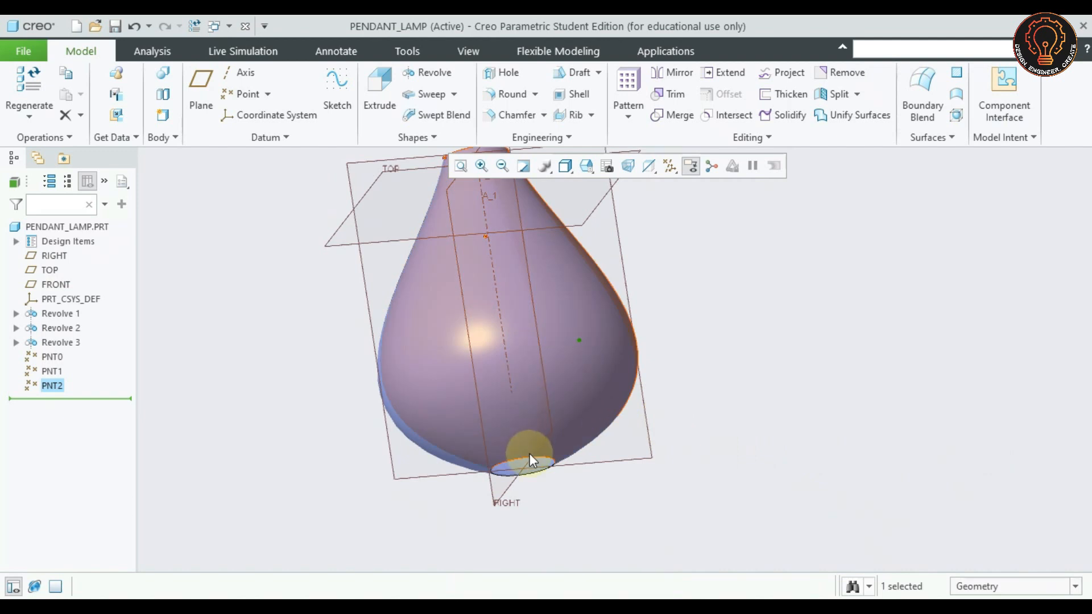
Place a fourth datum point on the surface near the bottom opening, with the RIGHT plane and the bottom rim edge as offset references
middle_drag(522, 455, 526, 451)
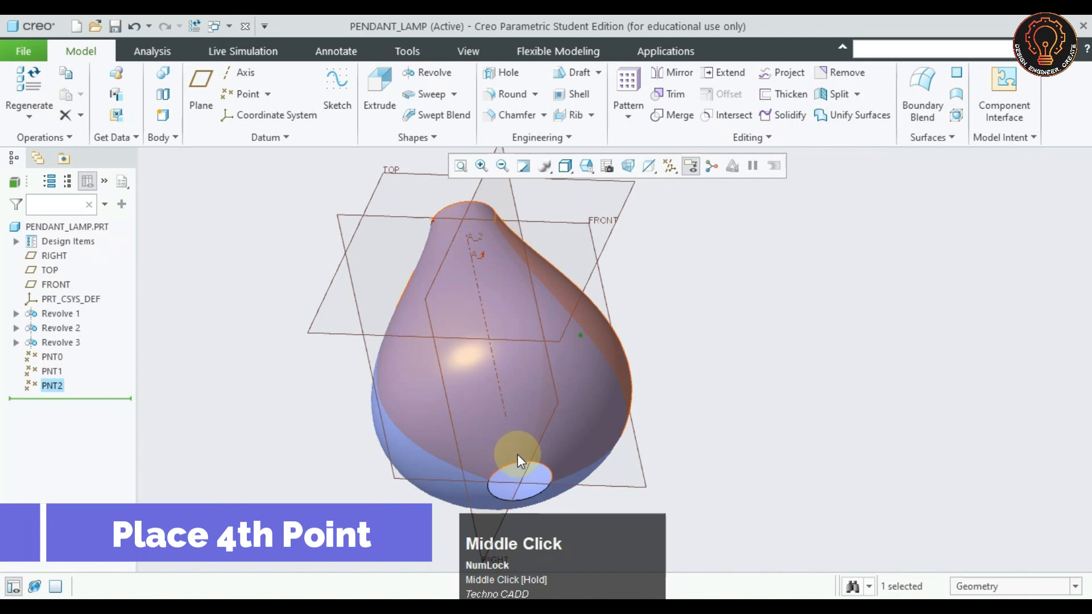
click(517, 455)
click(563, 383)
scroll(523, 467, down, 2)
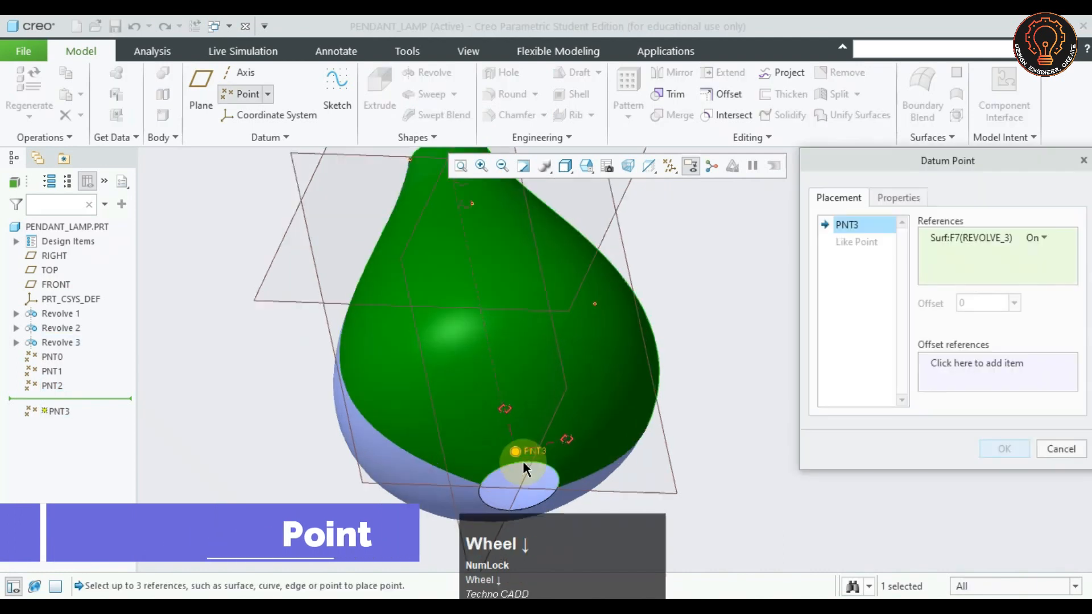
scroll(524, 470, down, 2)
drag(541, 458, 497, 392)
drag(554, 441, 513, 455)
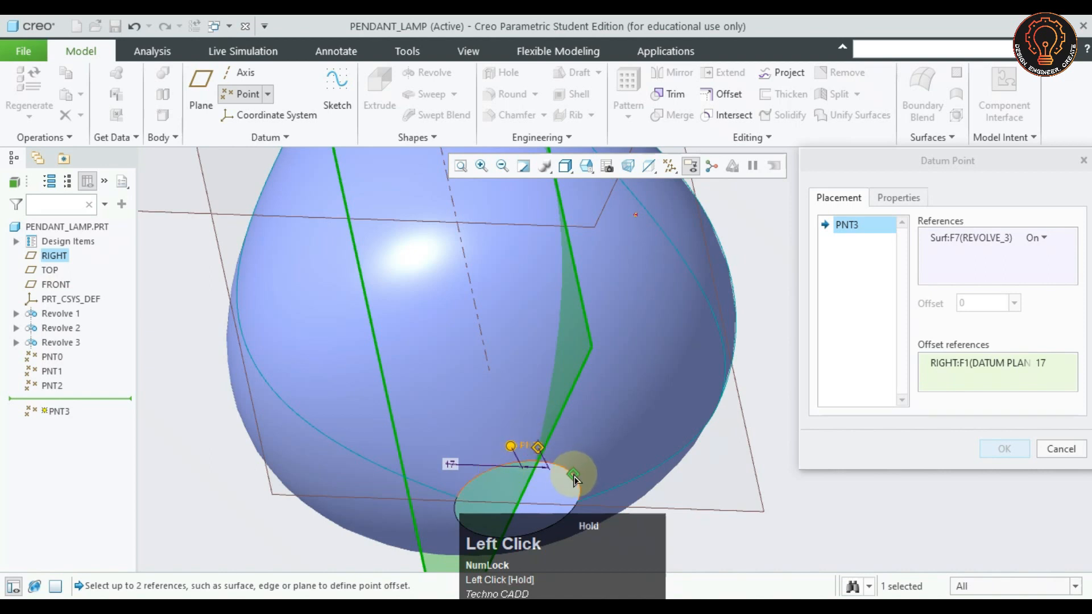
drag(575, 479, 572, 475)
Move the fourth datum point onto the bottom rim, 0 mm from the edge and 21 mm from the RIGHT plane, and complete it
scroll(572, 474, down, 3)
scroll(486, 441, down, 2)
drag(486, 442, 465, 444)
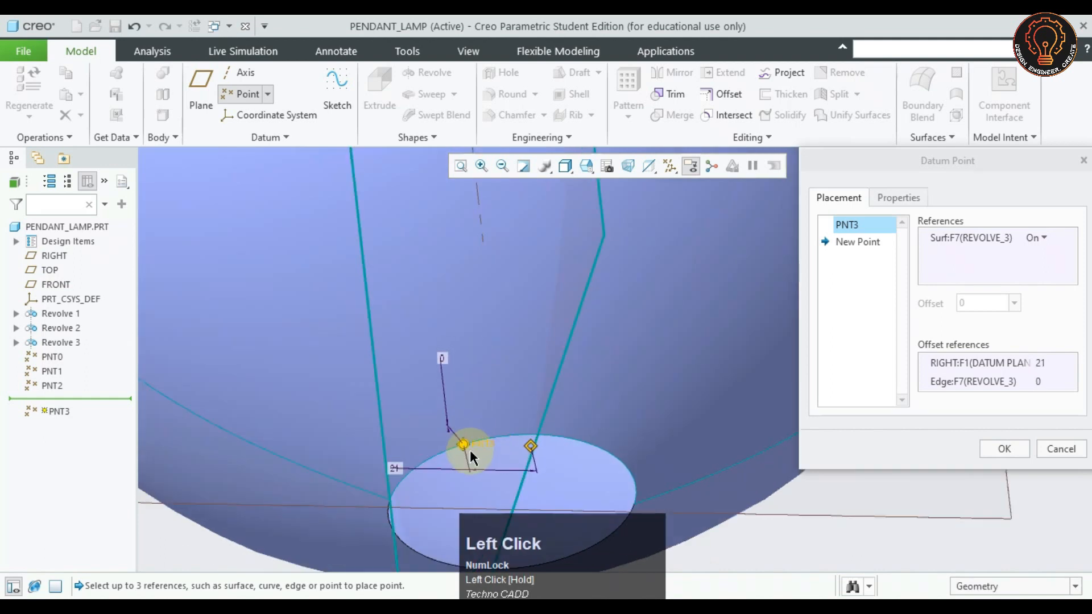
scroll(470, 450, up, 3)
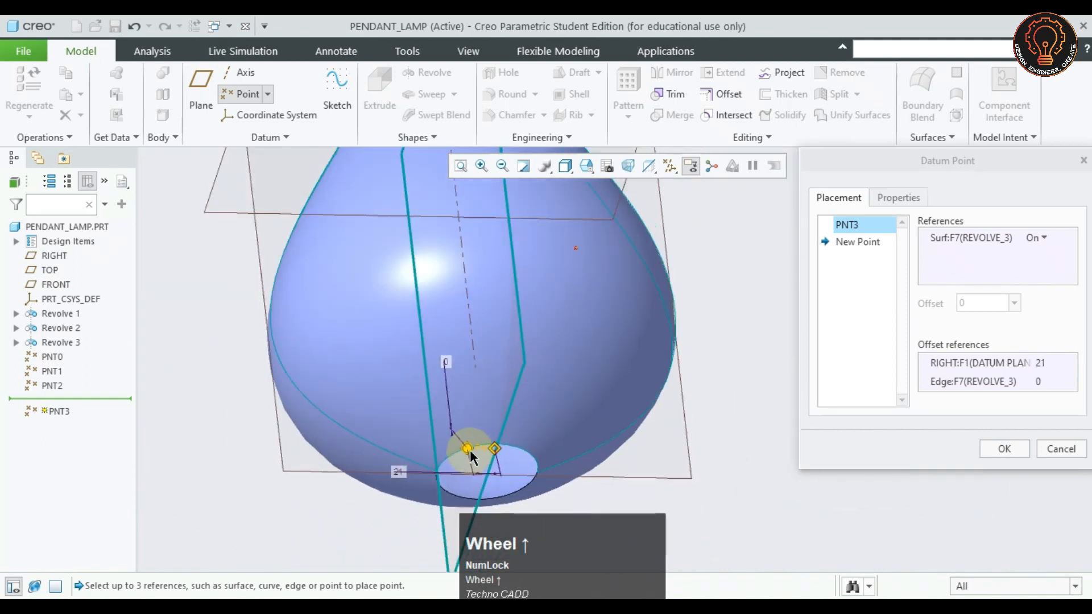
middle_drag(509, 384, 552, 415)
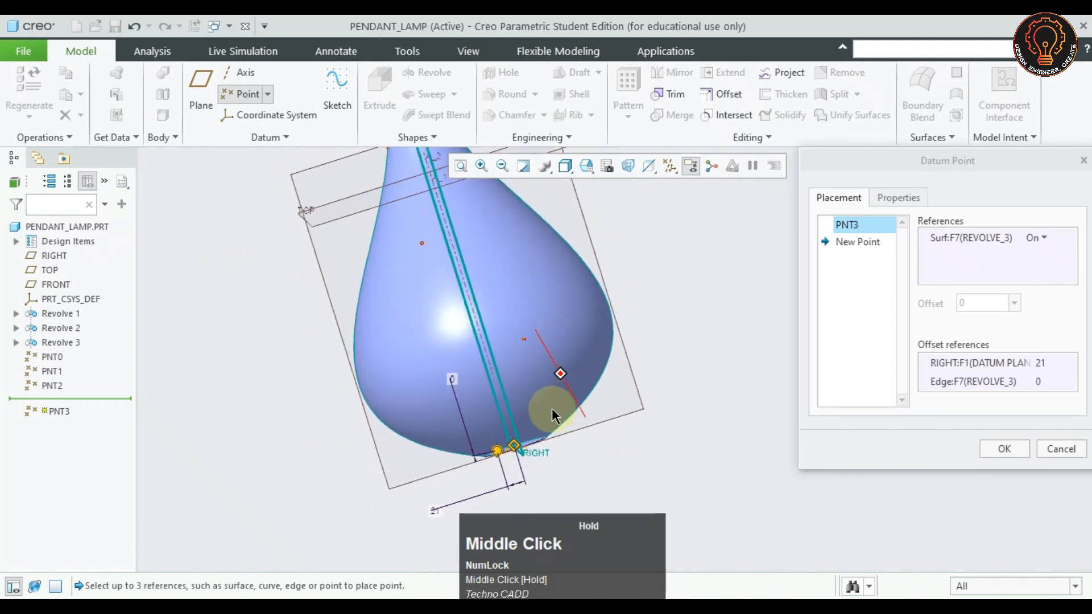
click(1005, 450)
Redefine the third datum point by shifting it slightly across the revolved surface
mouse_move(668, 322)
middle_down()
mouse_move(704, 305)
mouse_move(663, 311)
middle_up()
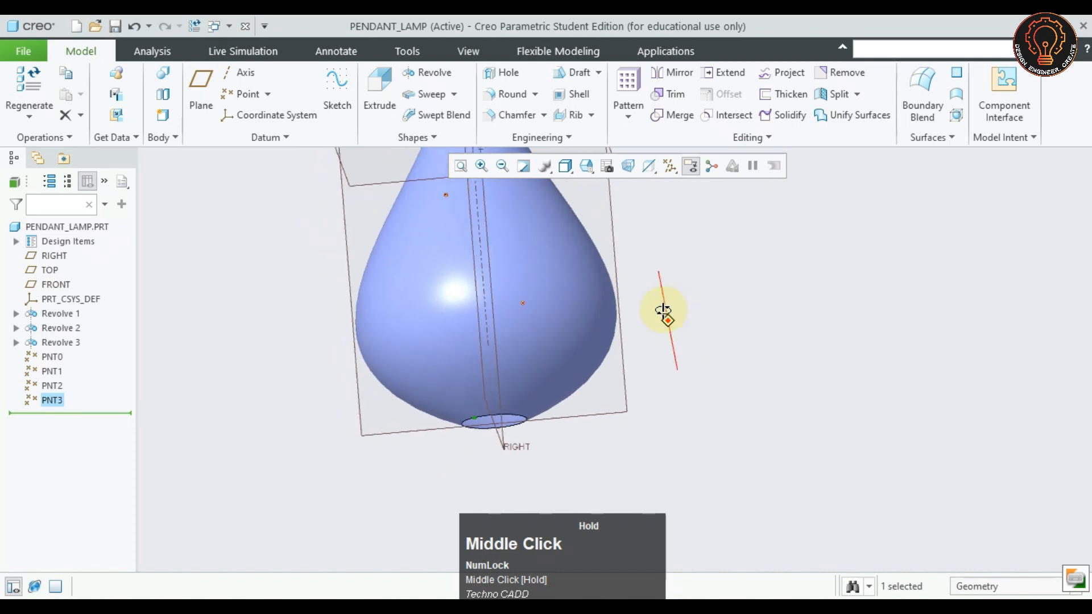
middle_drag(524, 303, 519, 322)
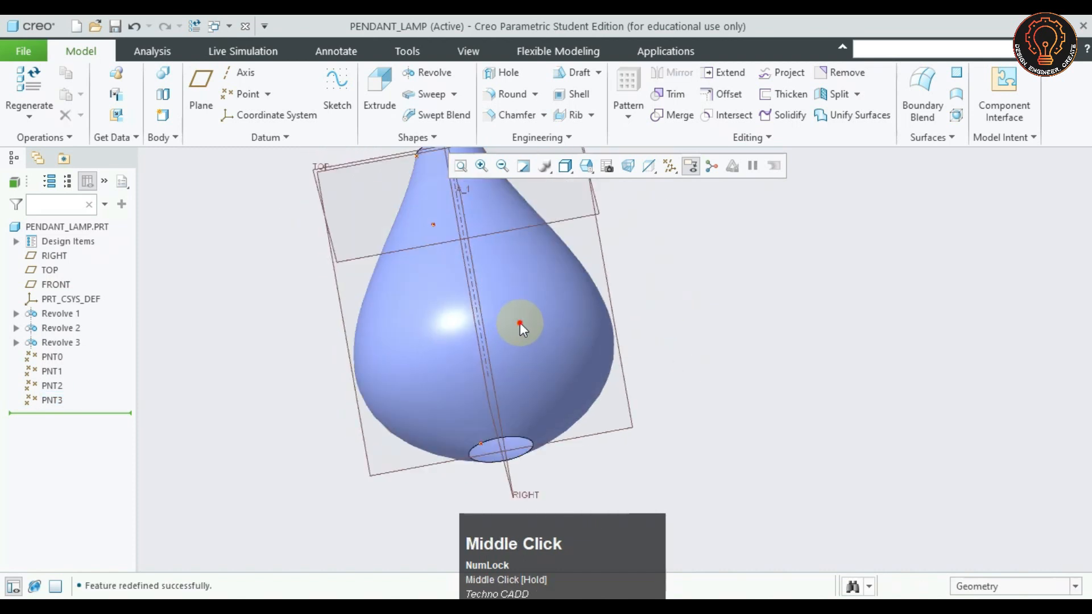
click(551, 234)
click(550, 227)
drag(511, 322, 538, 344)
middle_click(739, 426)
Redefine the fourth datum point by moving it along the bottom rim closer to the RIGHT plane, undoing the accidental reference change
mouse_move(676, 389)
middle_down()
mouse_move(724, 407)
mouse_move(694, 408)
mouse_move(687, 390)
mouse_move(638, 400)
mouse_move(651, 400)
mouse_move(604, 450)
mouse_move(578, 422)
mouse_move(552, 452)
middle_up()
scroll(569, 439, down, 2)
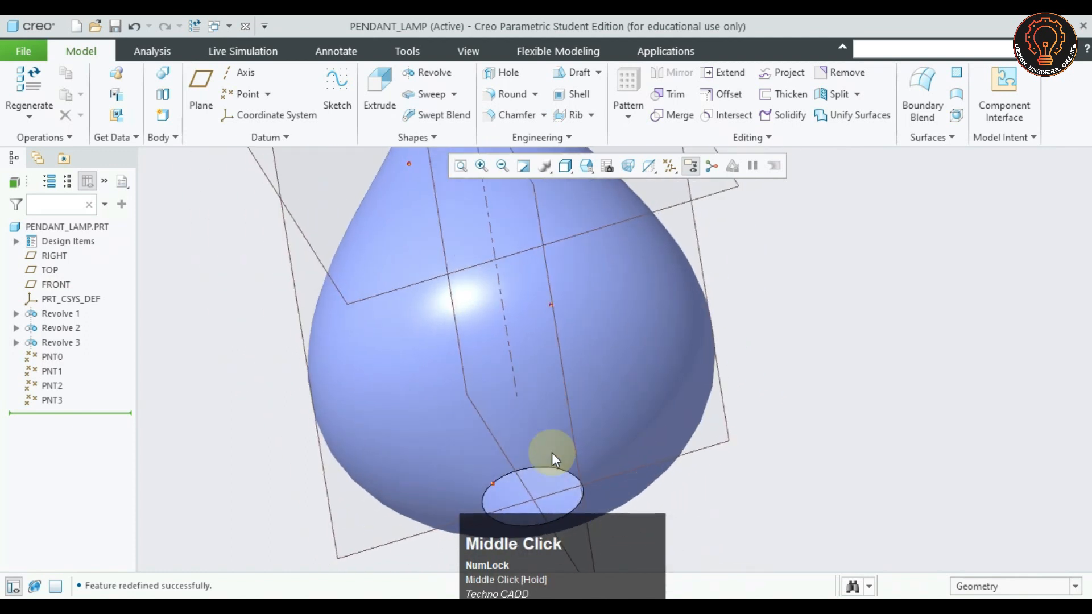
double_click(492, 483)
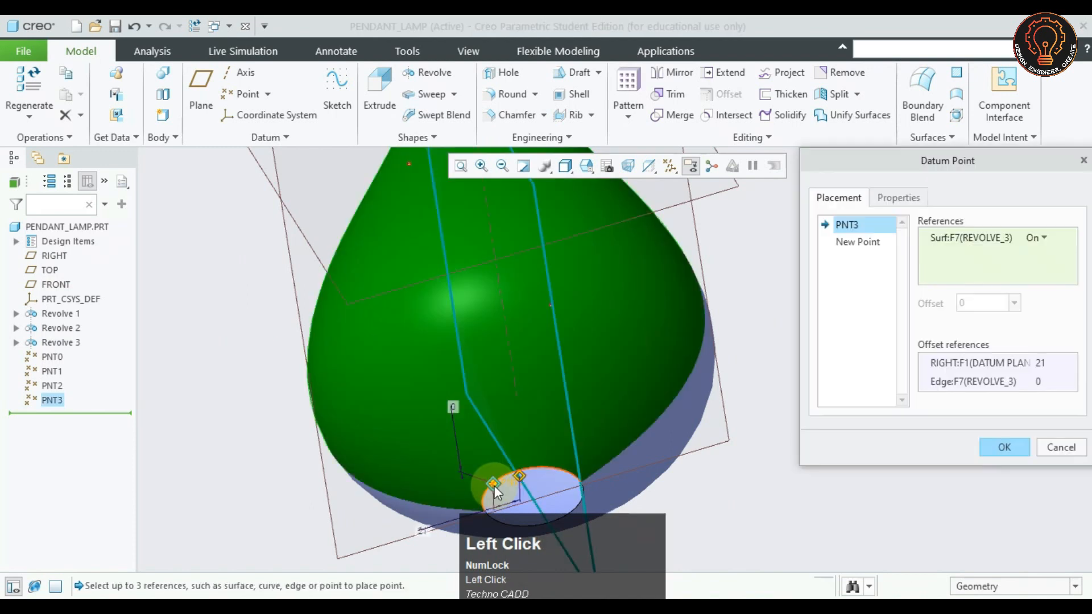
mouse_move(495, 488)
mouse_down()
mouse_move(500, 467)
mouse_move(495, 487)
mouse_up()
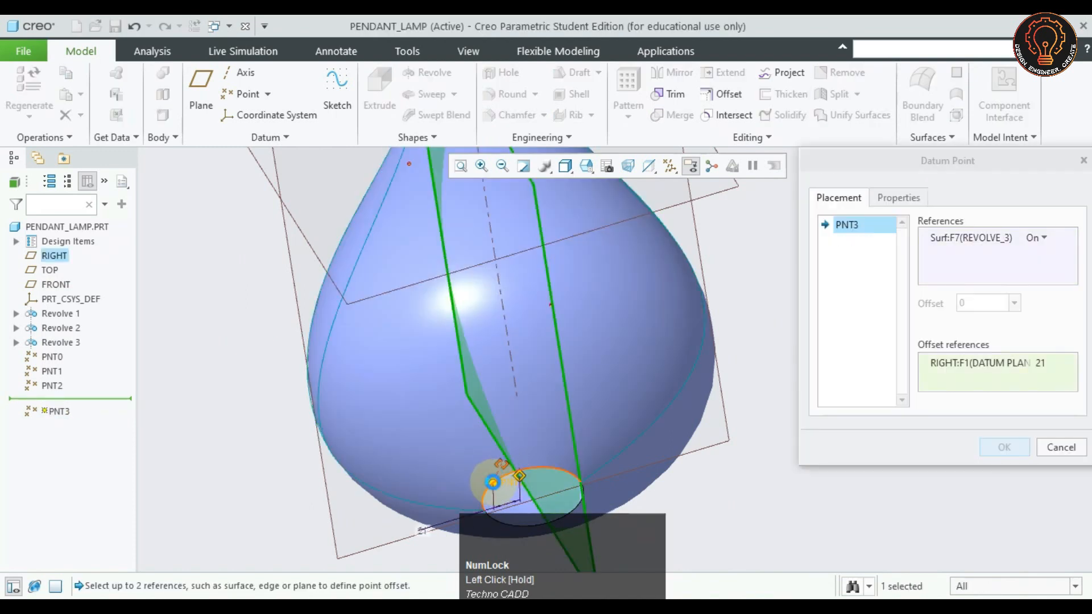
key(ctrl+z)
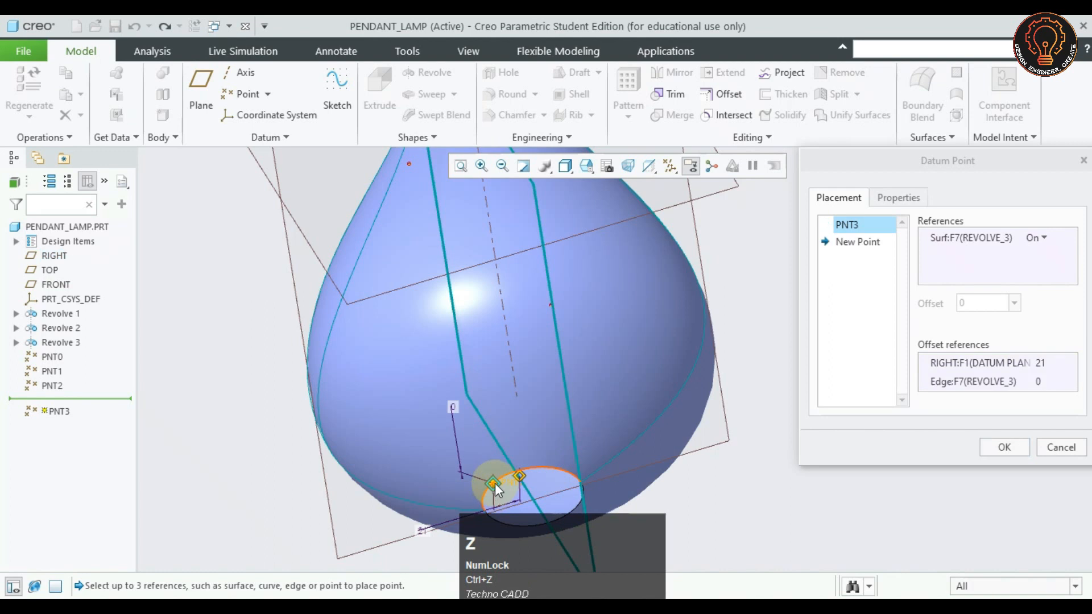
click(491, 483)
scroll(494, 483, down, 2)
drag(493, 483, 532, 498)
click(1004, 447)
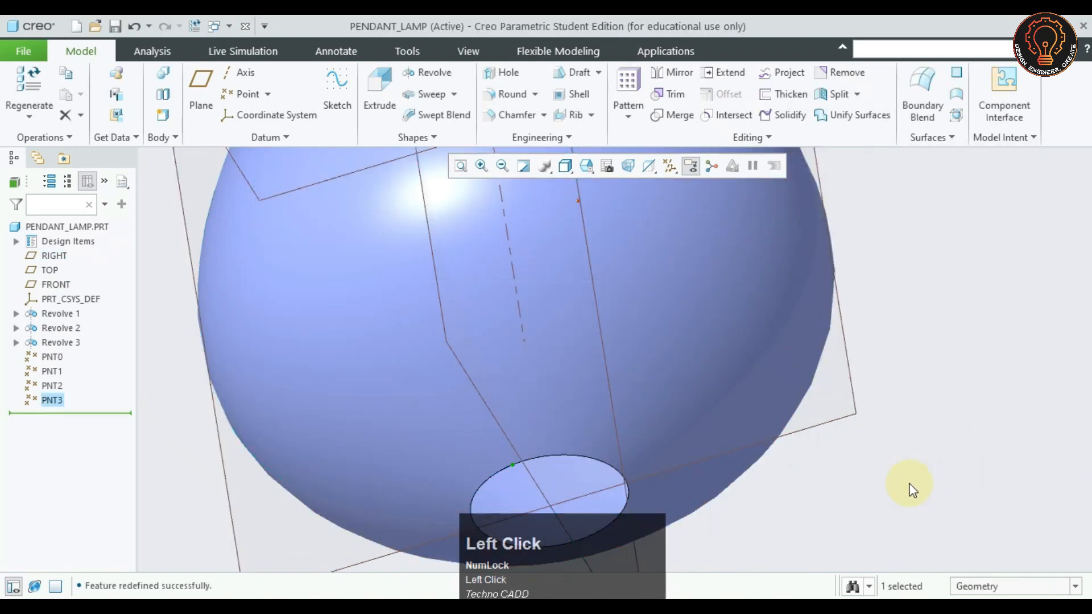
Redefine the second datum point by moving it slightly down the revolved surface
scroll(817, 479, up, 2)
mouse_move(817, 479)
middle_down()
mouse_move(859, 383)
mouse_move(919, 429)
middle_up()
scroll(838, 309, up, 2)
middle_drag(837, 308, 609, 297)
scroll(551, 336, down, 2)
click(554, 335)
click(575, 268)
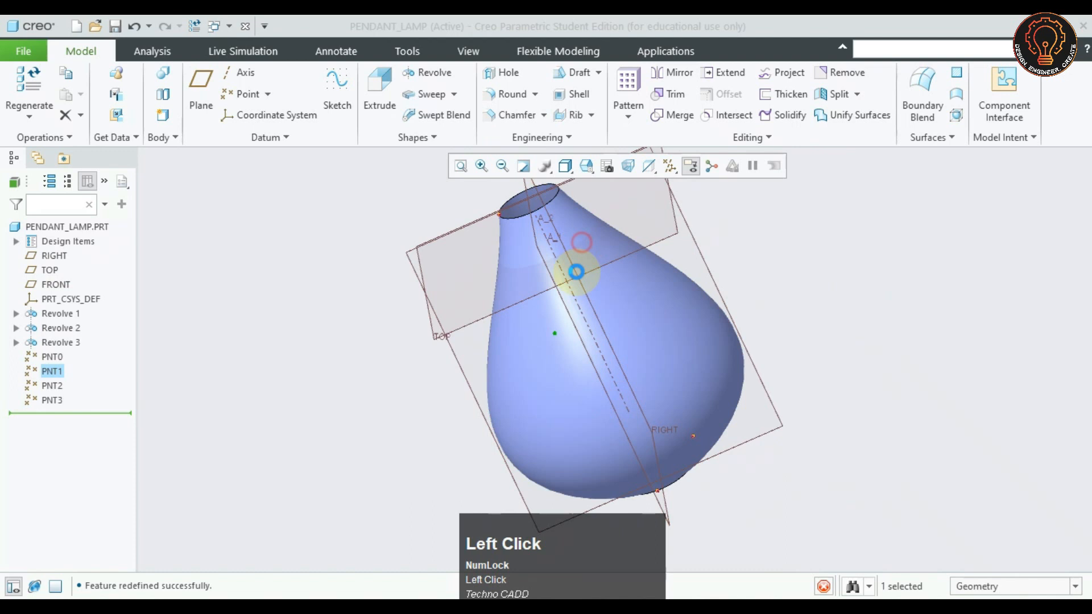
drag(556, 333, 554, 341)
click(1003, 448)
Turn off the display of datum planes and axes, keeping the datum points shown
middle_drag(882, 370, 692, 195)
click(691, 166)
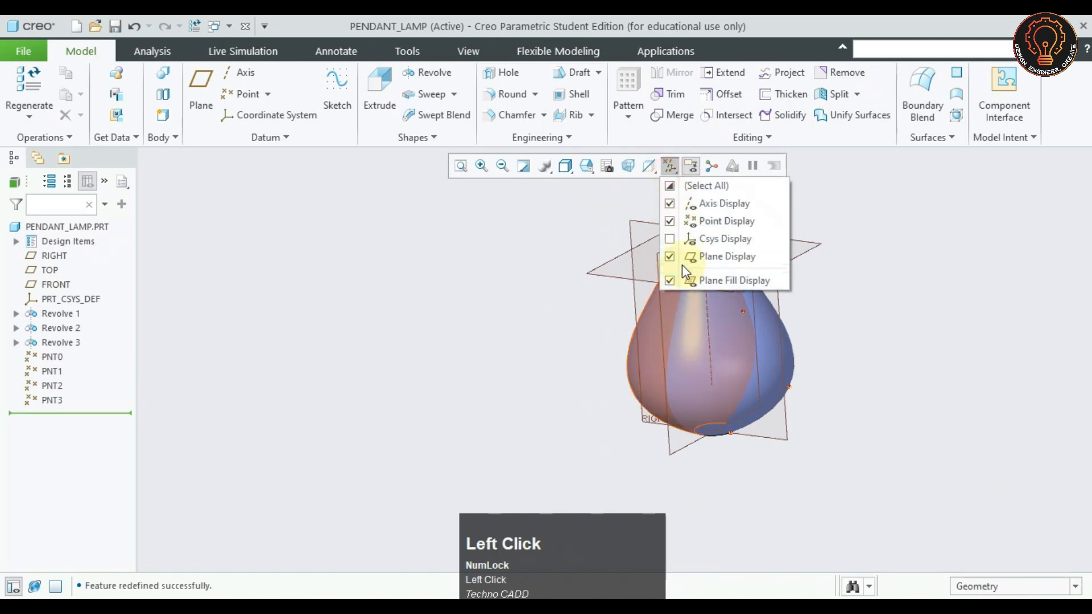
click(680, 254)
click(670, 165)
click(670, 203)
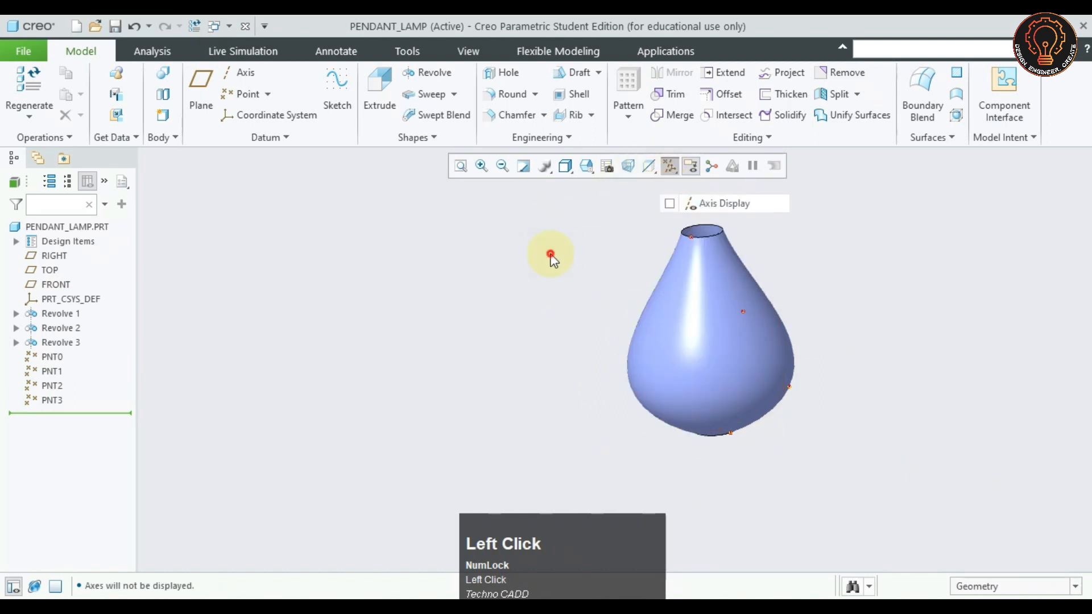
Create a spline datum curve through the four datum points in order, from the top rim down to the bottom rim
shift+middle_drag(587, 312, 690, 349)
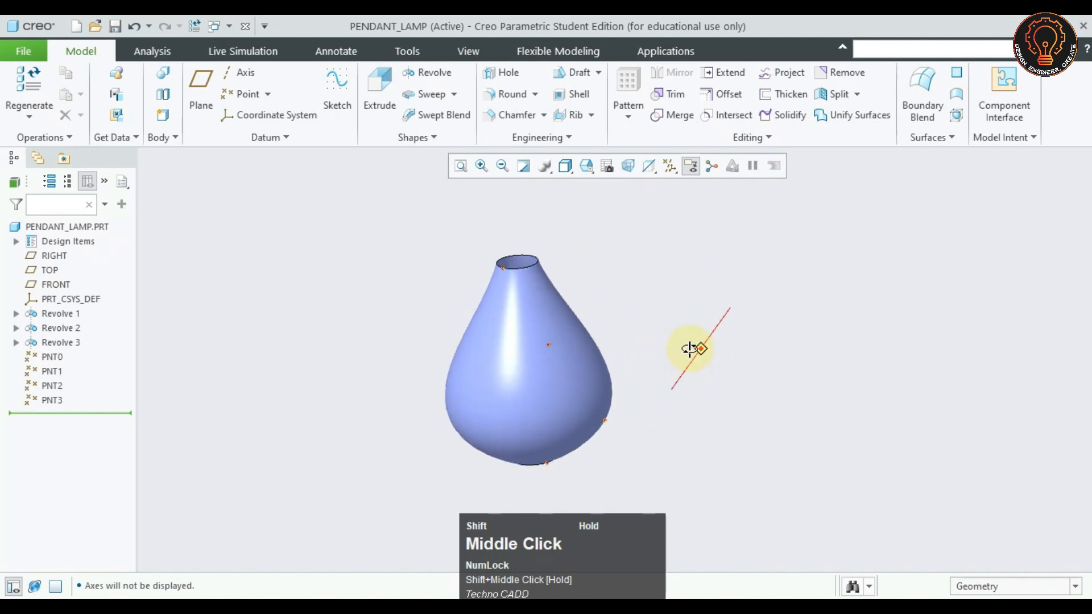
shift+scroll(494, 269, down, 3)
click(265, 137)
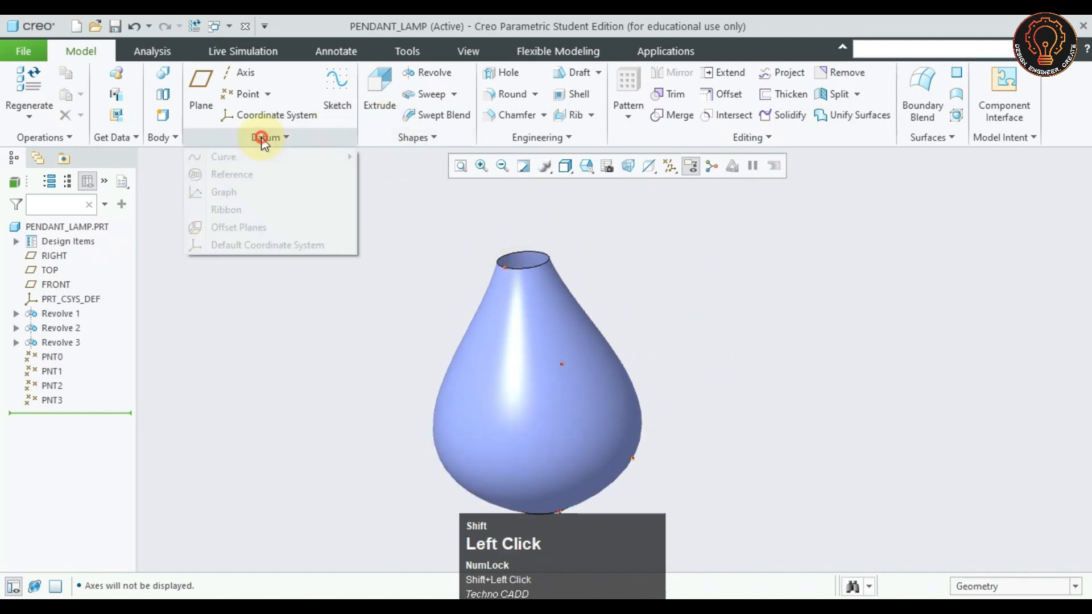
mouse_move(224, 151)
click(398, 151)
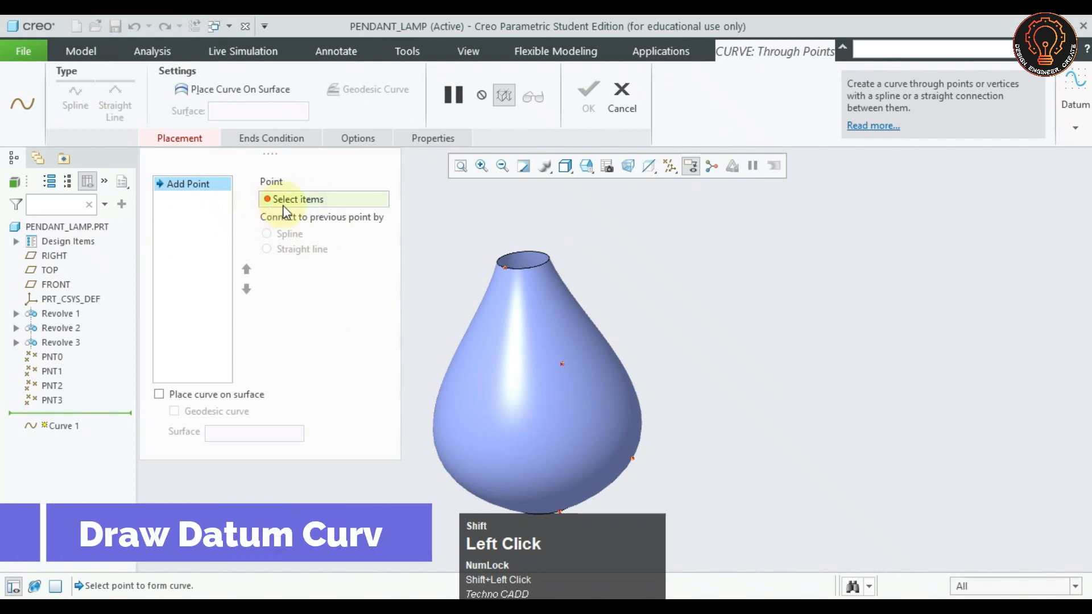
shift+scroll(505, 269, down, 3)
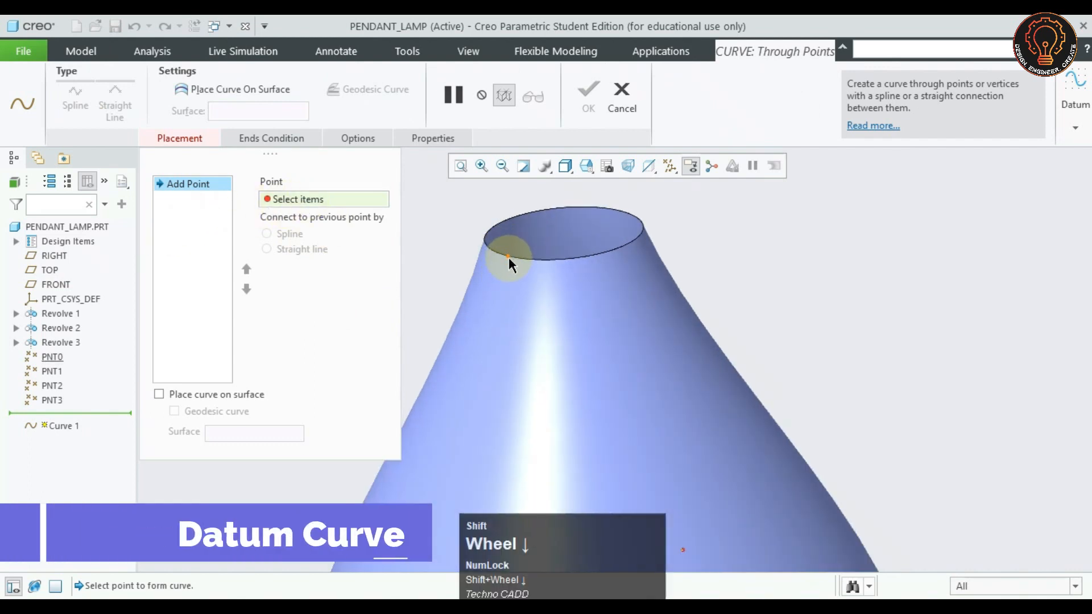
click(508, 257)
shift+scroll(526, 341, up, 3)
middle_drag(530, 350, 601, 278)
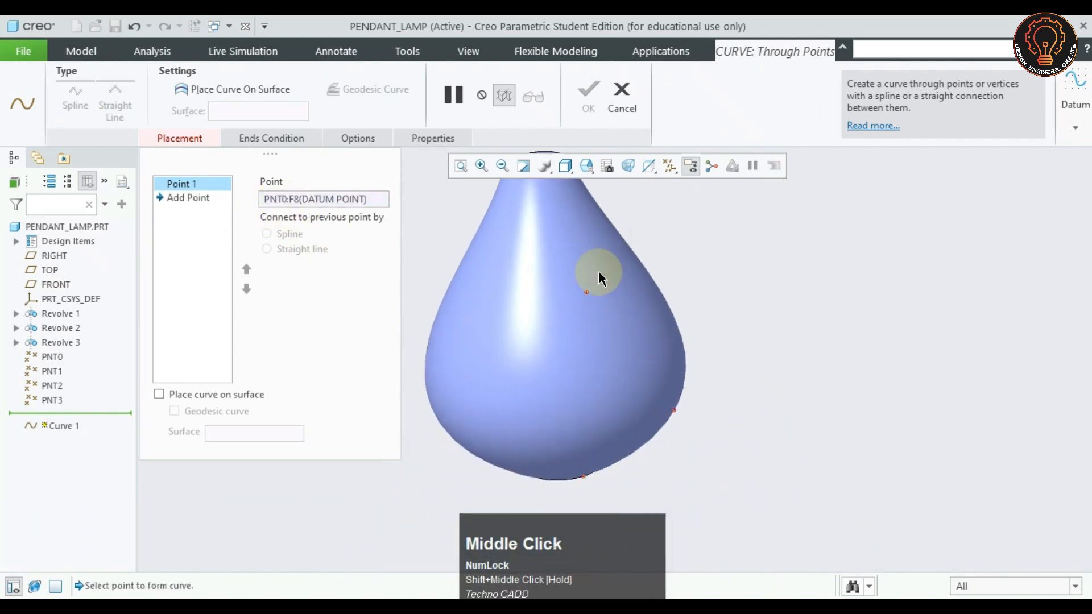
click(586, 292)
mouse_move(683, 398)
middle_down()
mouse_move(643, 381)
mouse_move(688, 417)
middle_up()
click(683, 415)
middle_drag(665, 470, 624, 497)
click(617, 500)
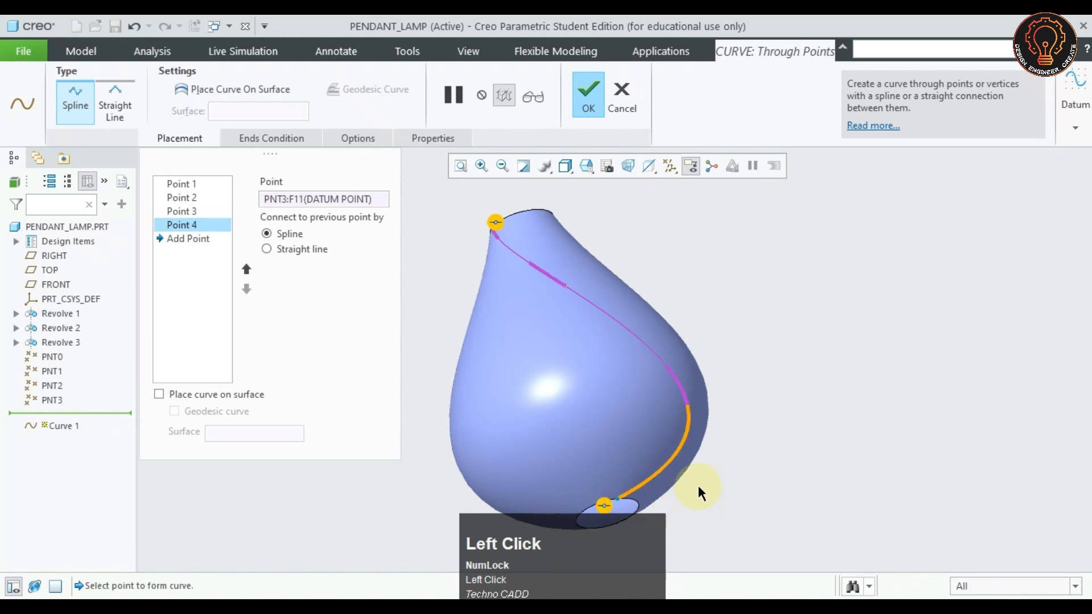
middle_drag(712, 439, 742, 360)
scroll(728, 333, up, 2)
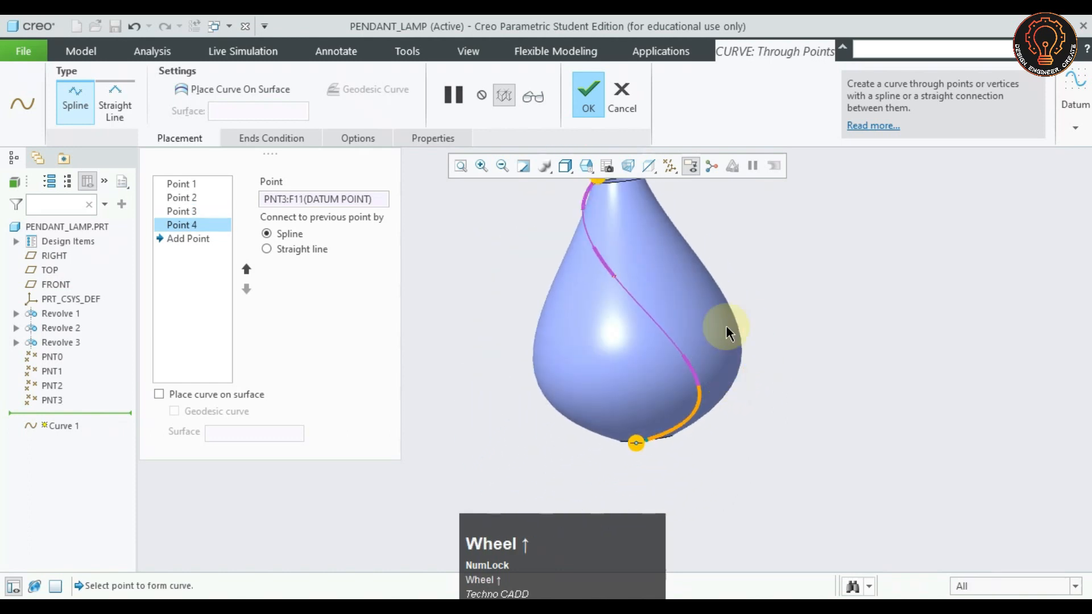
Place the datum curve on the outer revolved surface and complete the curve
click(160, 395)
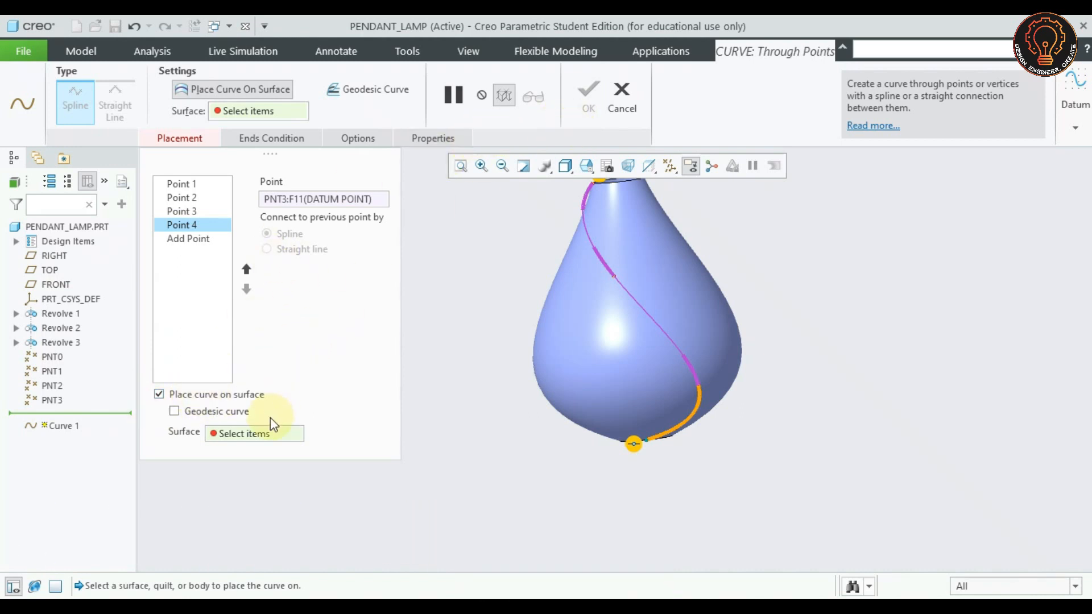
click(261, 434)
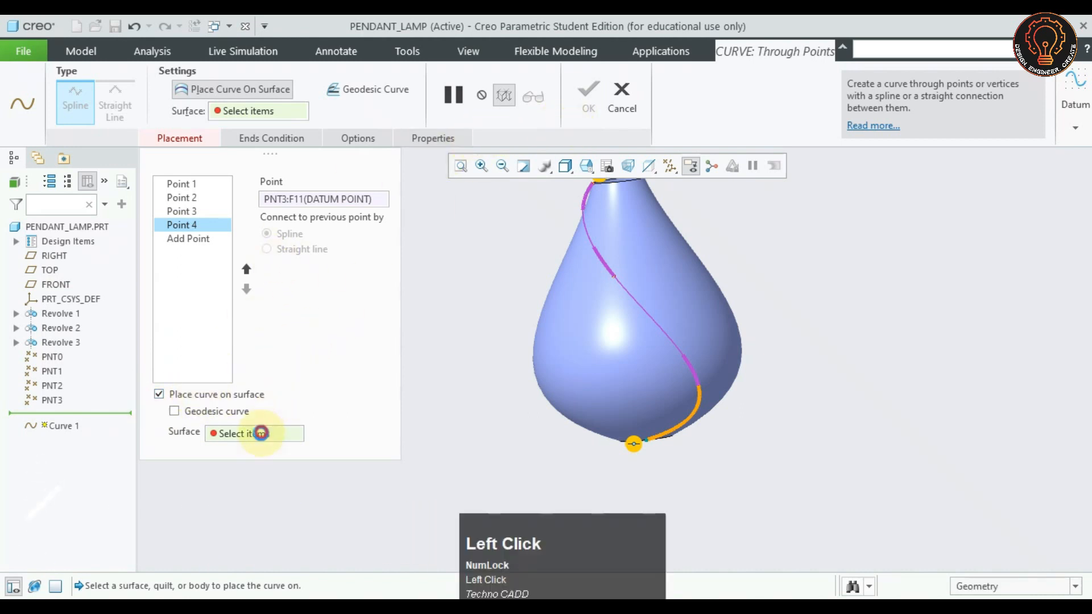
click(617, 335)
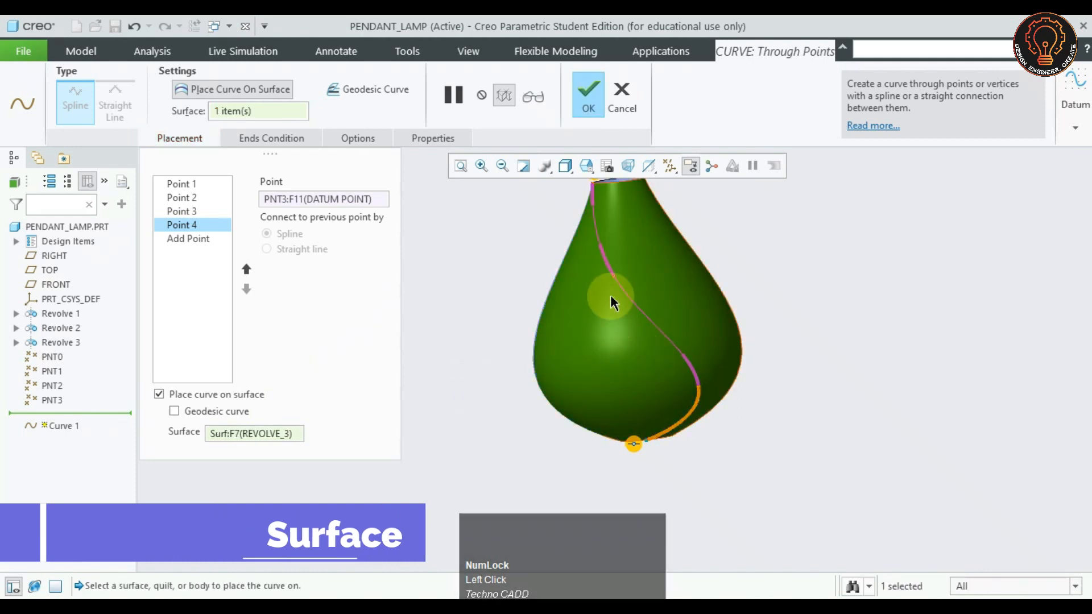
click(589, 94)
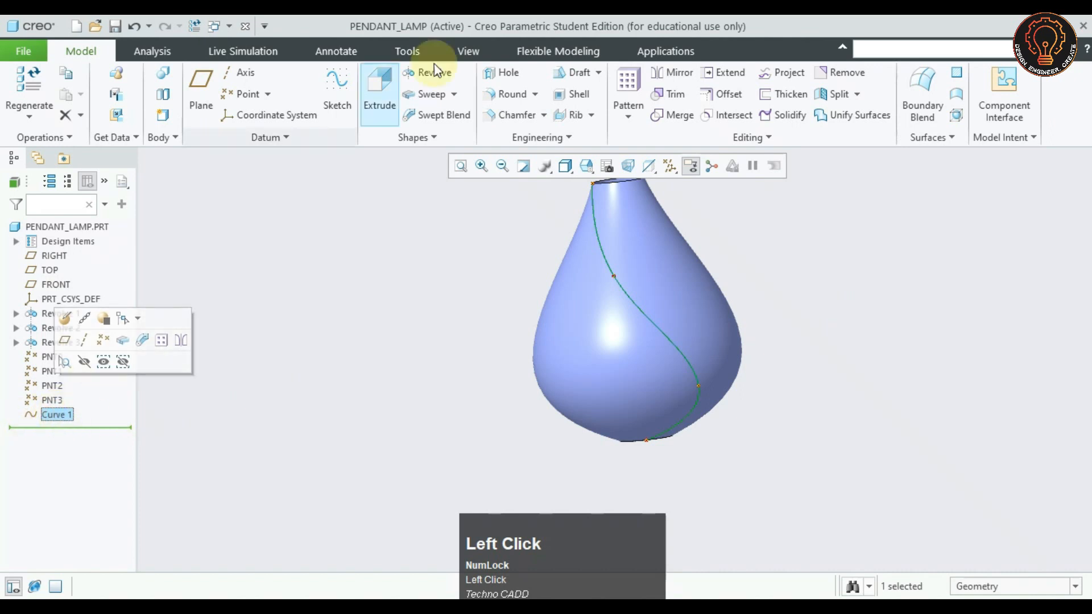
Start a solid sweep along the datum curve and sketch a circular section centred on the trajectory's start point
click(425, 95)
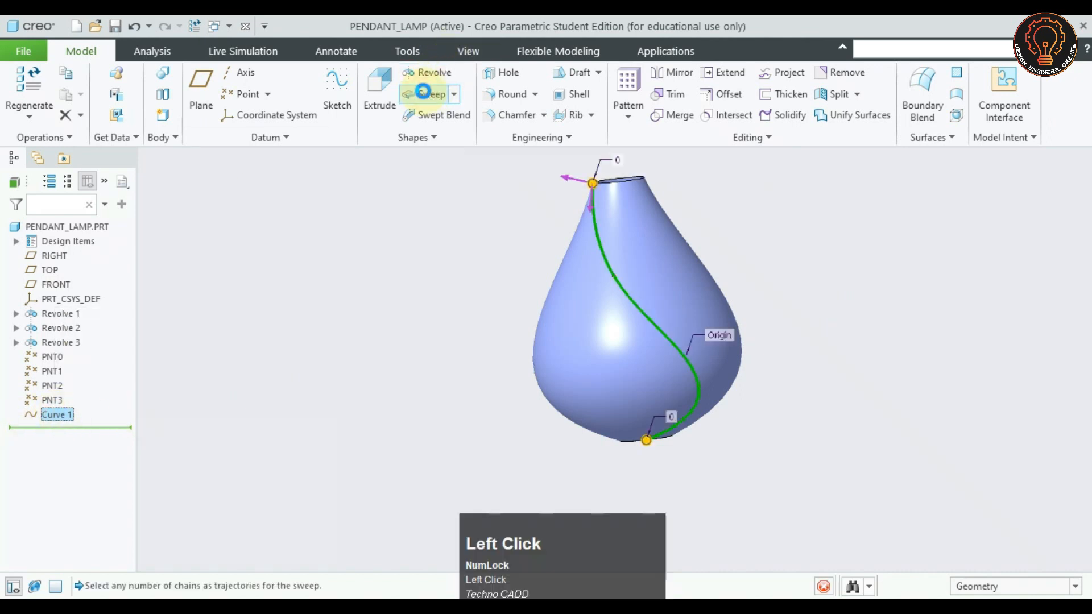
scroll(535, 282, up, 1)
shift+middle_drag(719, 237, 664, 300)
mouse_move(504, 286)
middle_down()
mouse_move(520, 275)
mouse_move(500, 268)
mouse_move(492, 288)
middle_up()
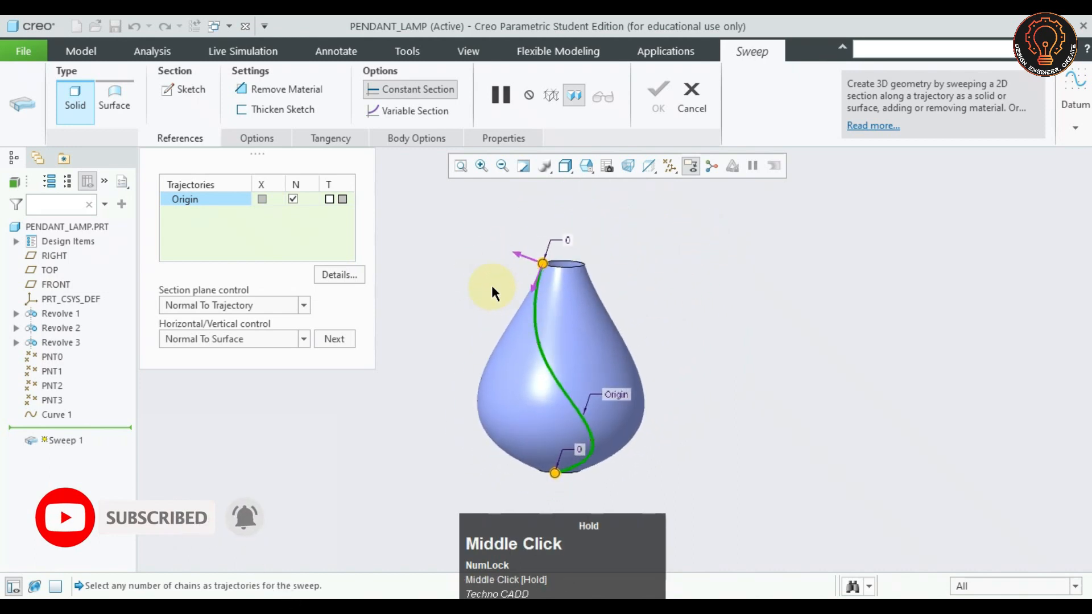
click(178, 91)
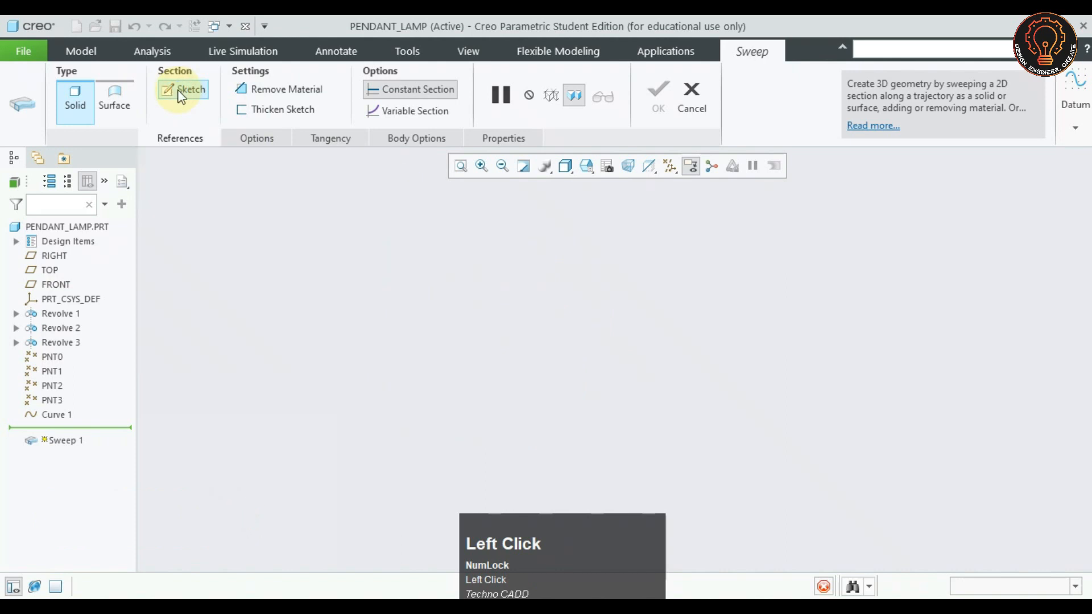
click(476, 166)
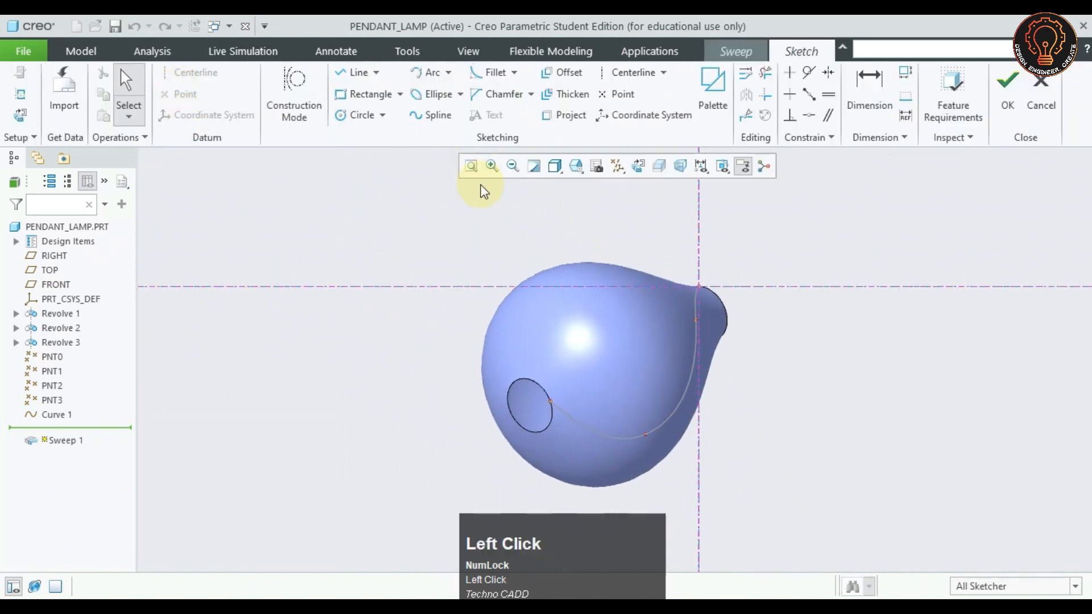
scroll(711, 284, down, 4)
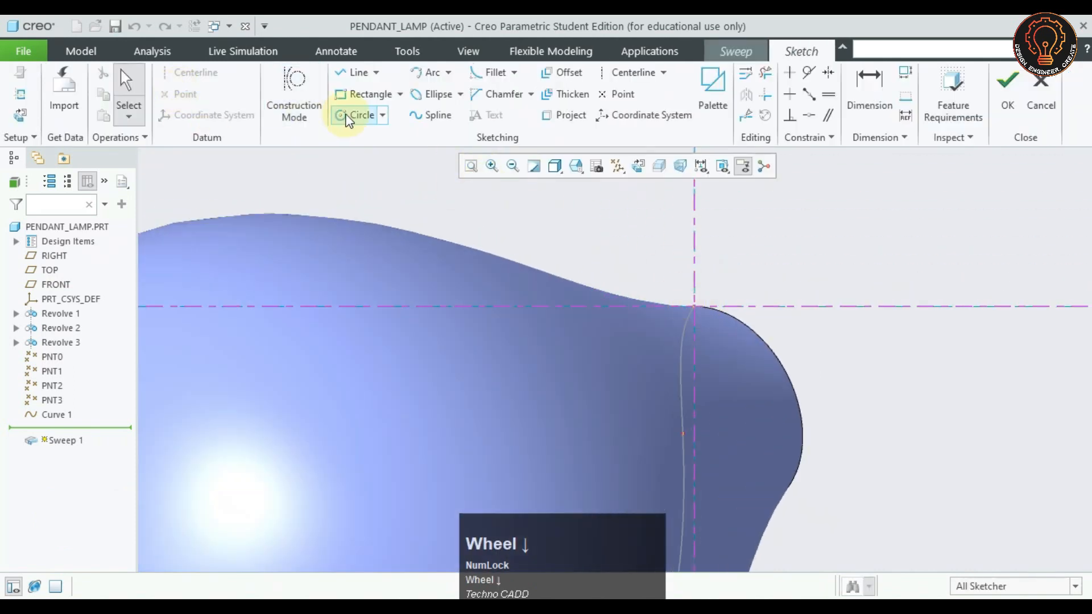
click(349, 116)
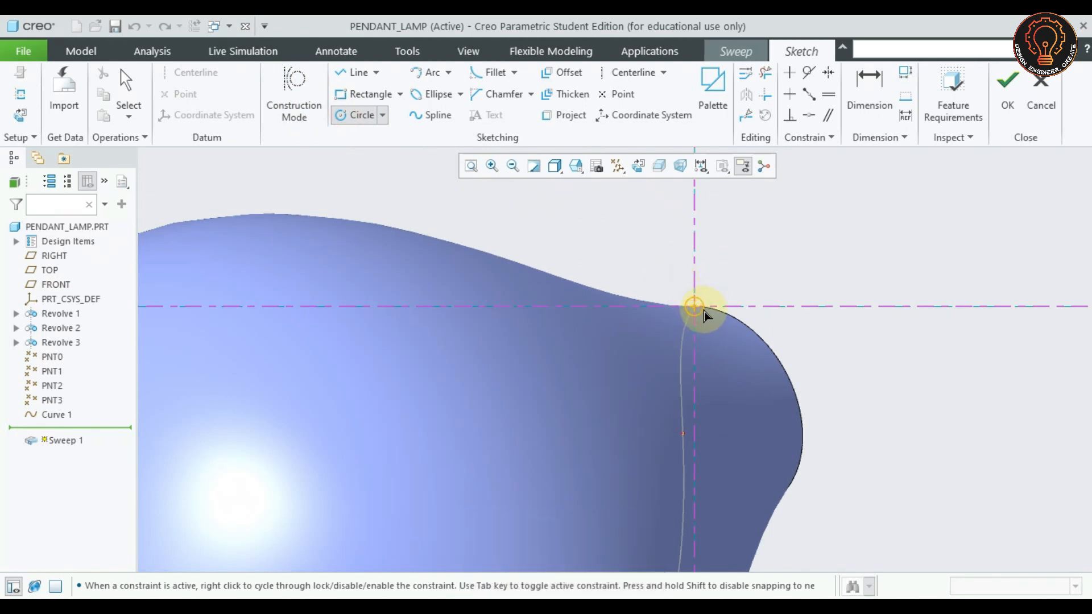
click(703, 310)
middle_click(732, 280)
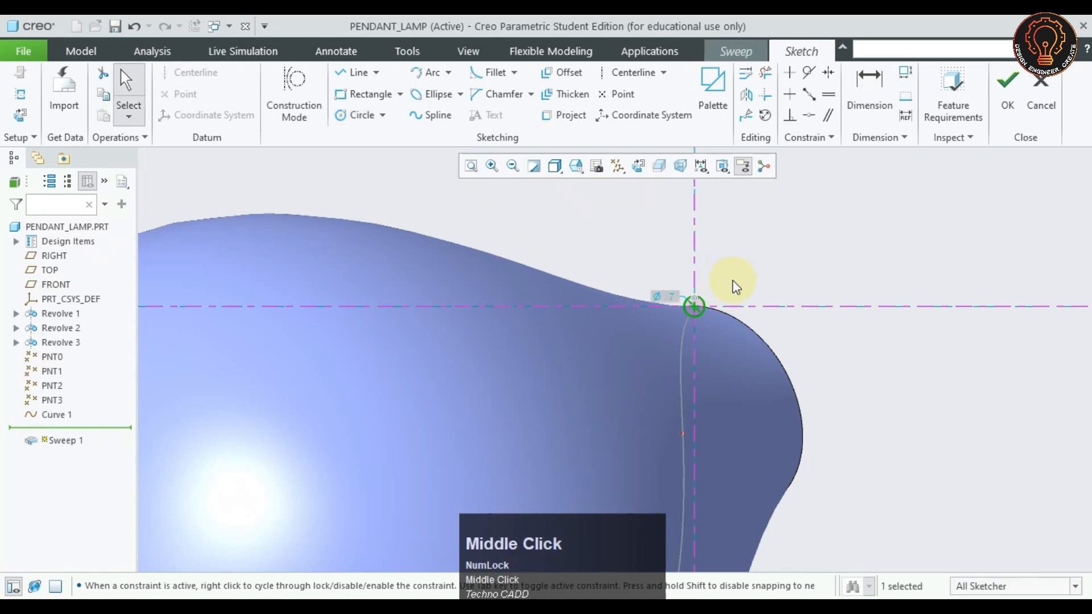
Set the section circle's diameter to 12 mm and complete the sweep with a constant section
scroll(744, 282, up, 1)
double_click(756, 268)
text(10)
middle_drag(817, 290, 743, 305)
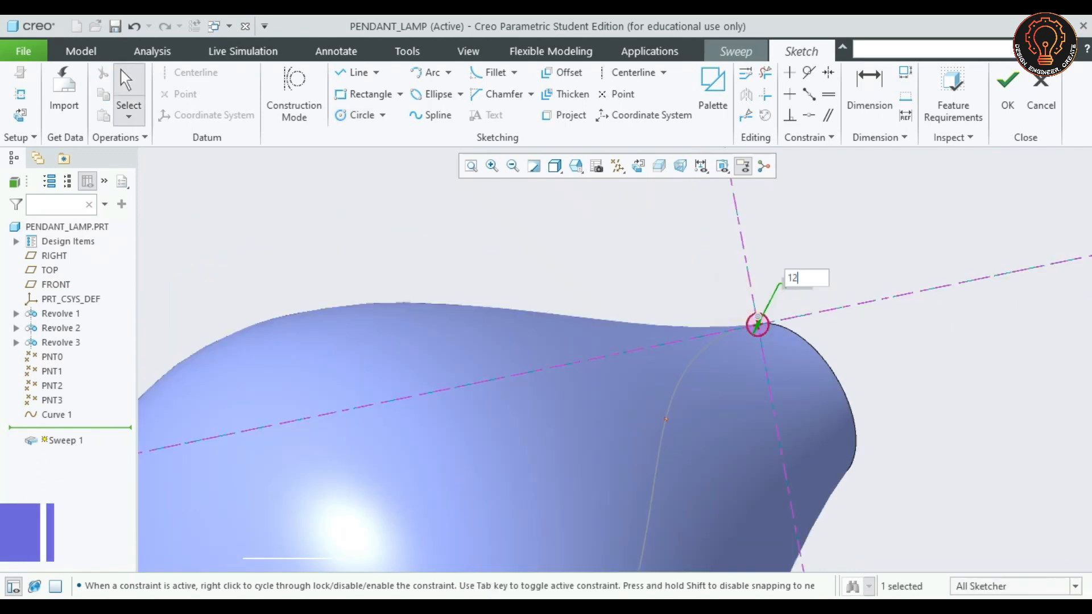
key(Return)
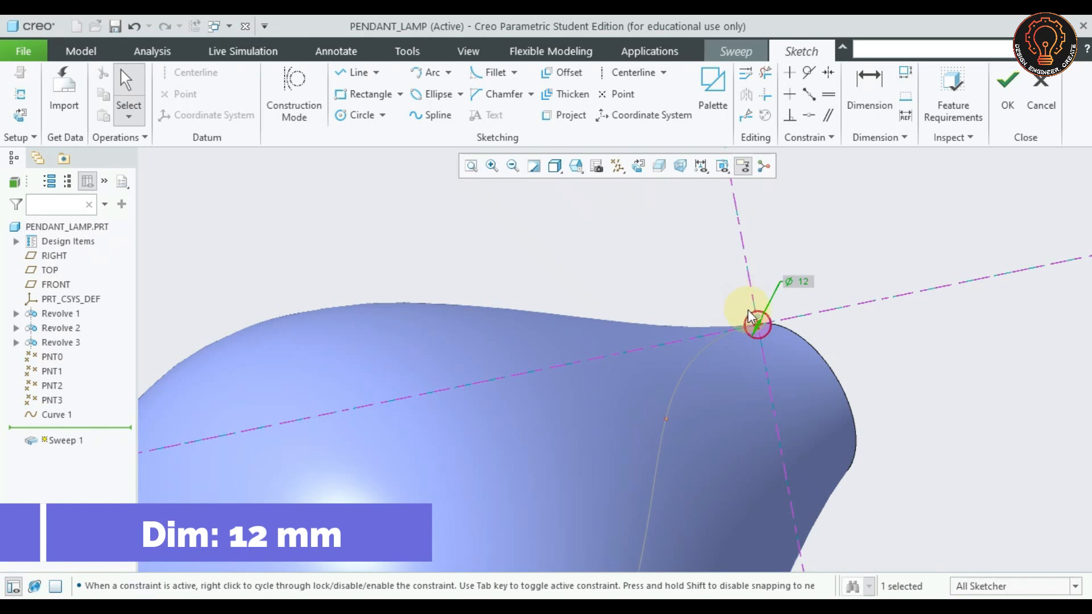
scroll(754, 318, up, 1)
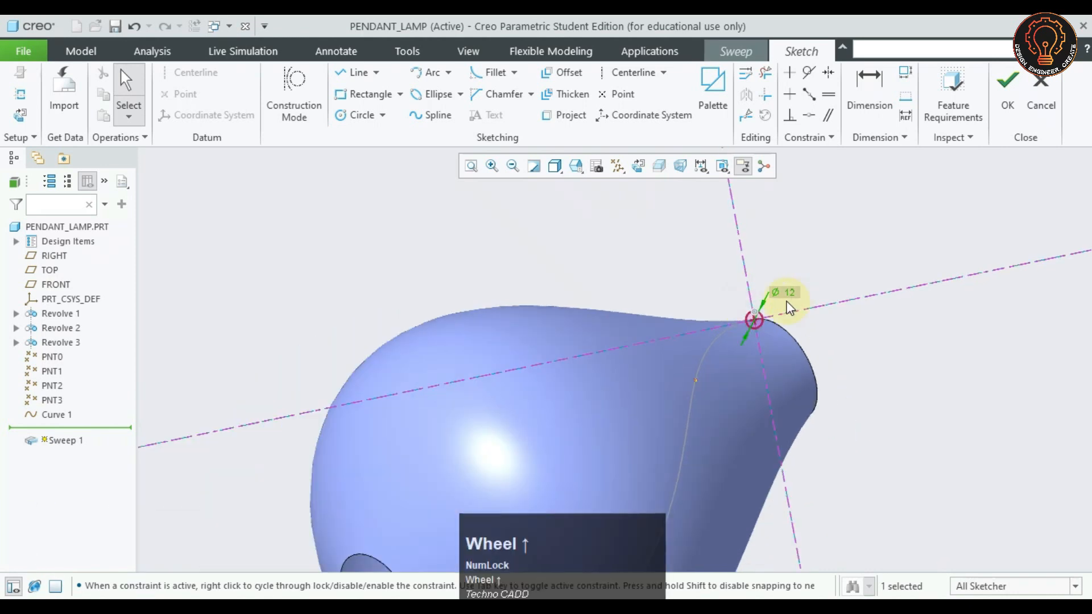
click(1007, 88)
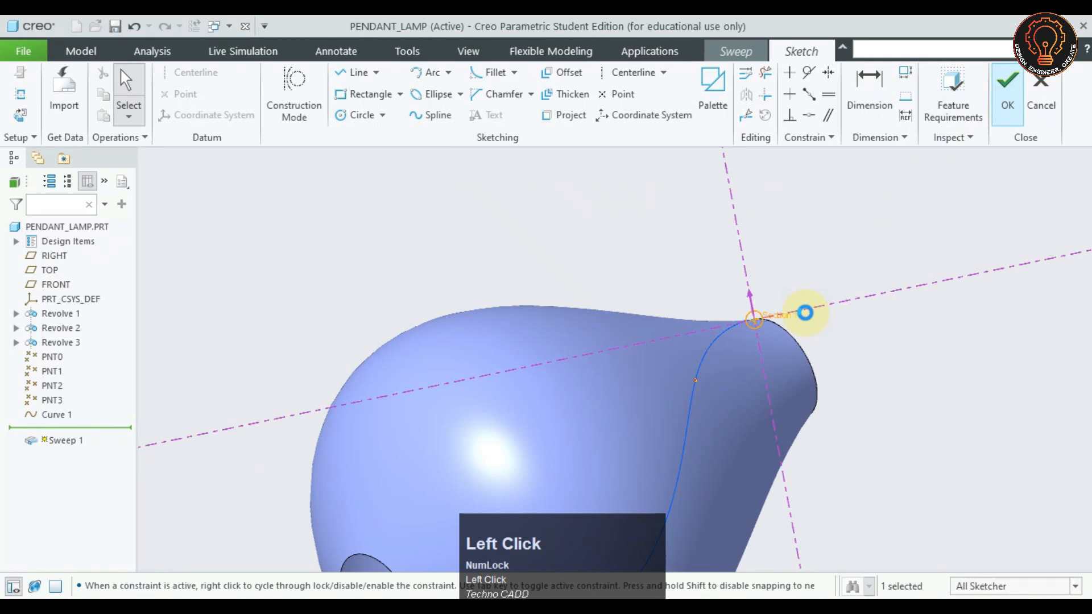
scroll(790, 364, up, 1)
mouse_move(789, 364)
middle_down()
mouse_move(826, 395)
mouse_move(851, 442)
mouse_move(829, 459)
mouse_move(881, 447)
mouse_move(736, 348)
mouse_move(771, 378)
mouse_move(731, 390)
mouse_move(813, 385)
mouse_move(785, 375)
mouse_move(796, 379)
middle_up()
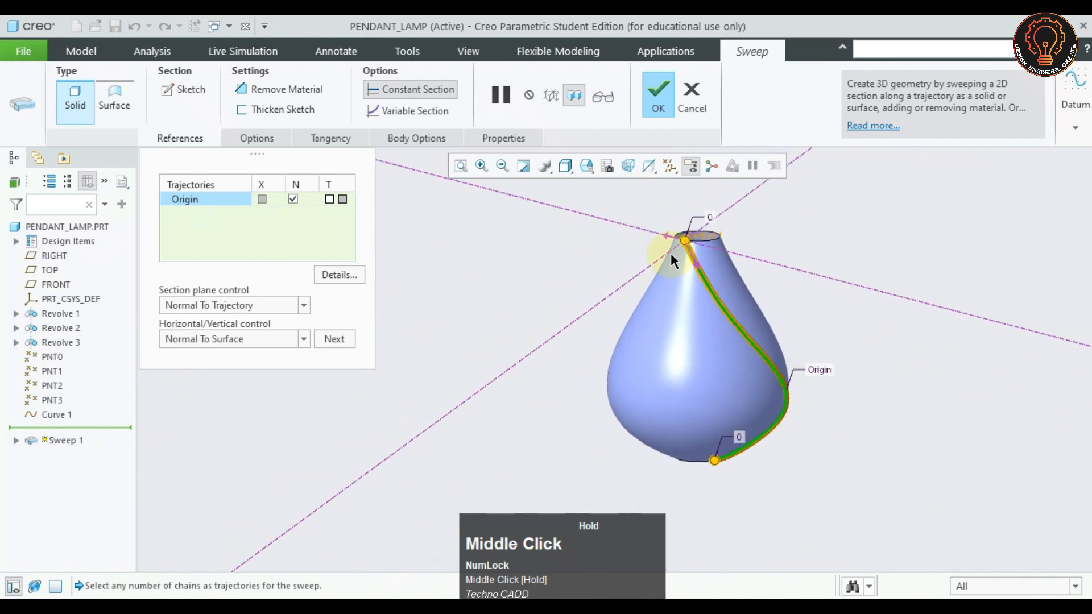
click(655, 108)
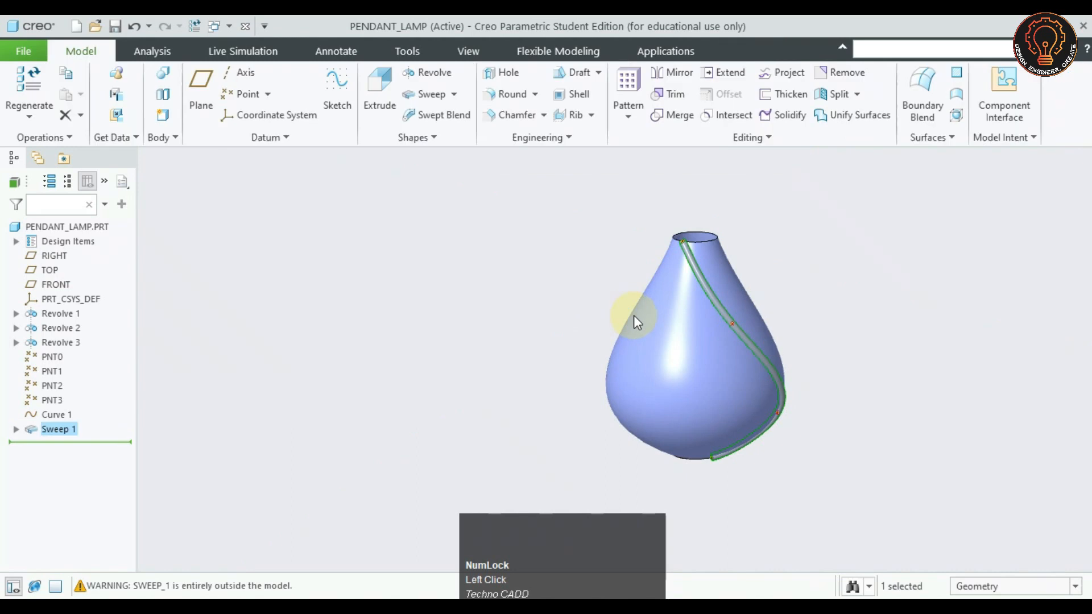
Hide the outer revolved surface, Revolve 3, leaving the bulb and the swept rod shown
click(895, 281)
shift+middle_drag(836, 298, 703, 288)
shift+click(441, 301)
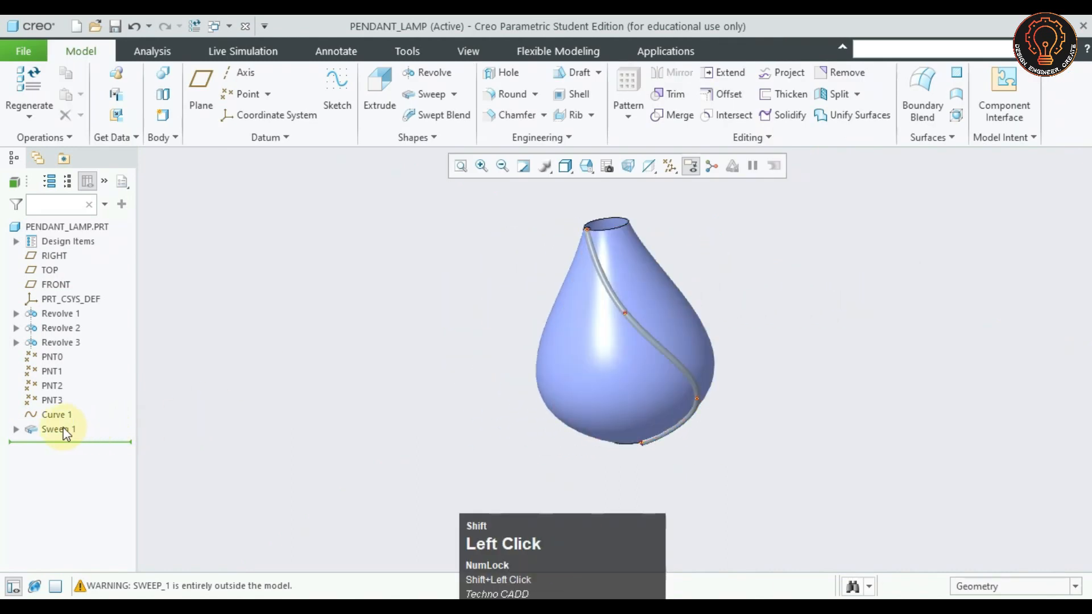
shift+click(67, 342)
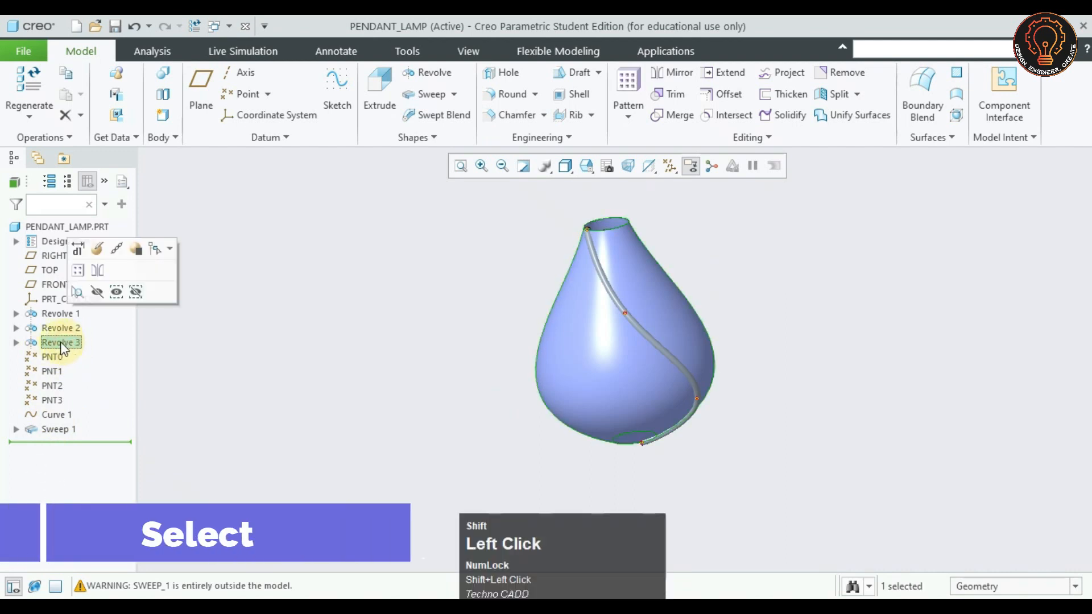
click(96, 295)
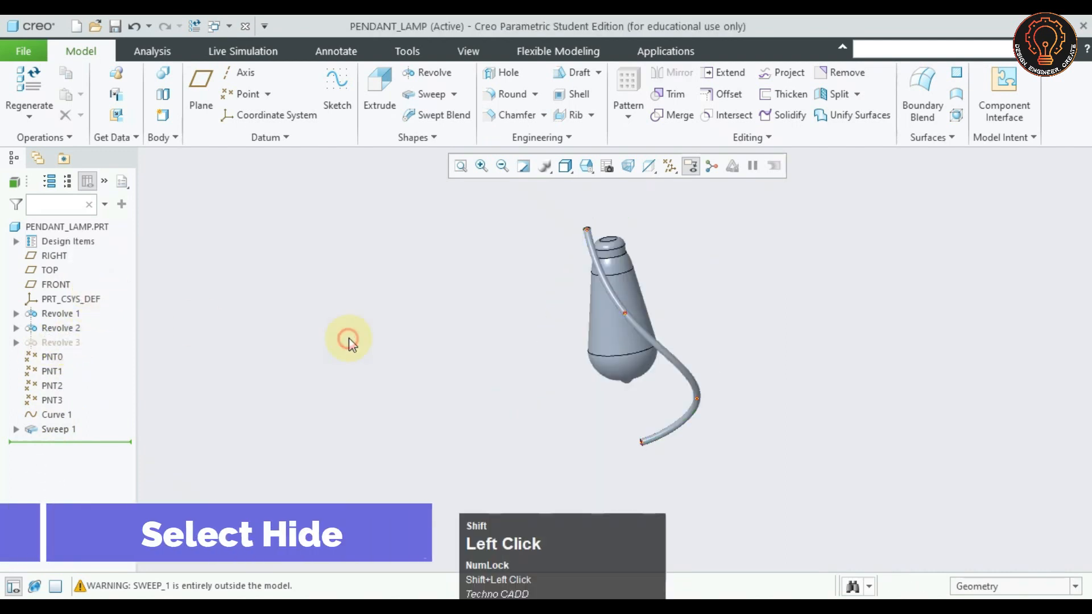
Turn on the display of datum axes
scroll(613, 246, down, 2)
click(670, 166)
click(670, 203)
click(414, 299)
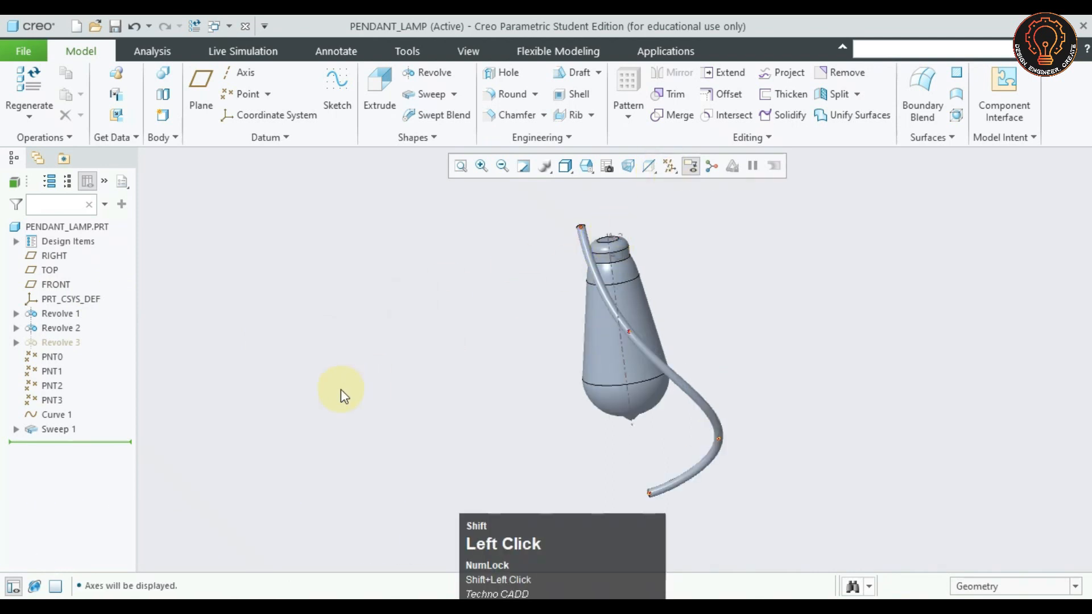
Start an axis pattern of the swept rod, using the bulb's central axis as the pattern centre
shift+click(57, 430)
click(628, 117)
click(643, 136)
click(83, 121)
click(91, 176)
shift+scroll(616, 250, down, 5)
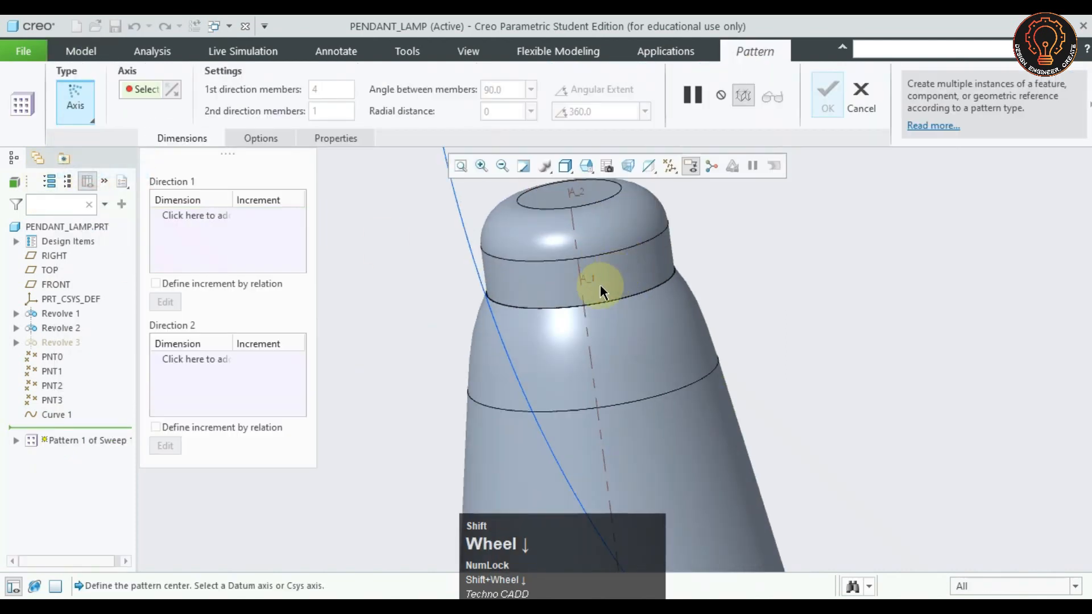
shift+click(574, 230)
shift+scroll(517, 304, up, 5)
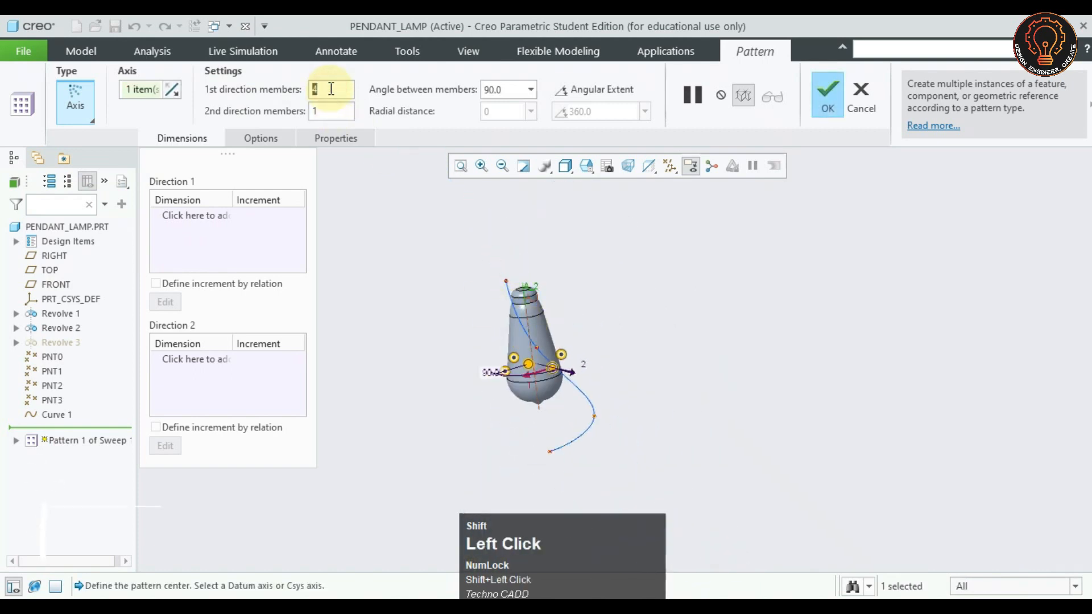
Set the pattern to 18 members spaced 20 degrees apart and complete it
text(18)
key(Return)
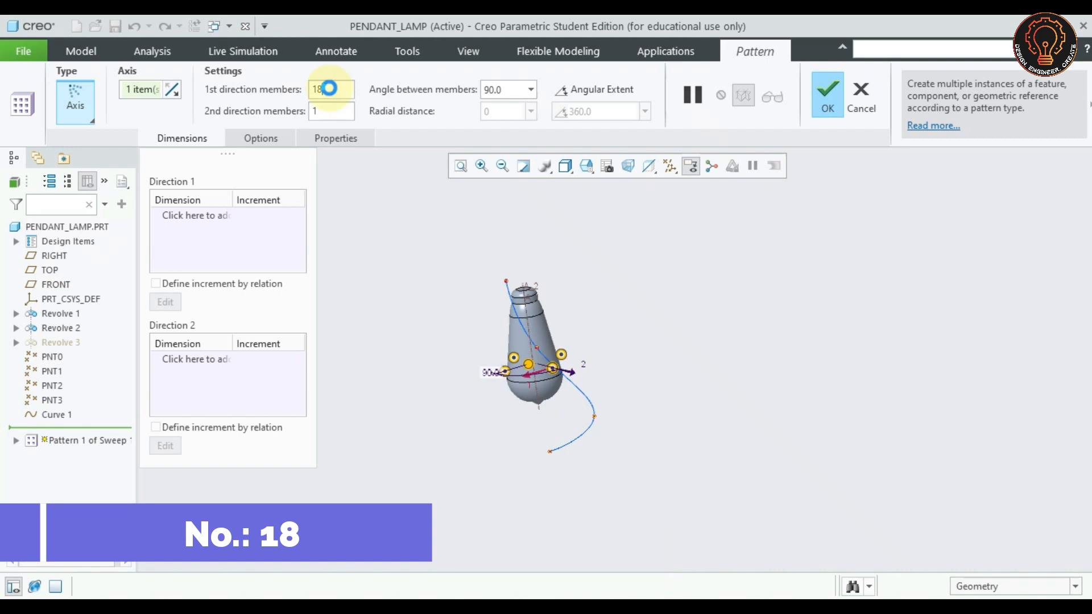
shift+click(508, 88)
text(20)
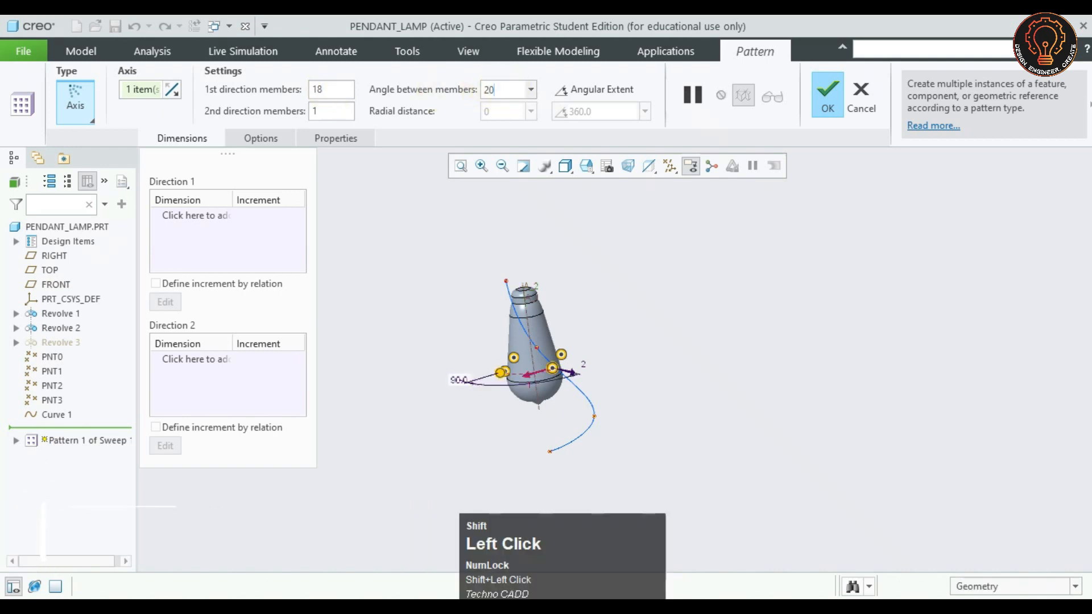
key(Return)
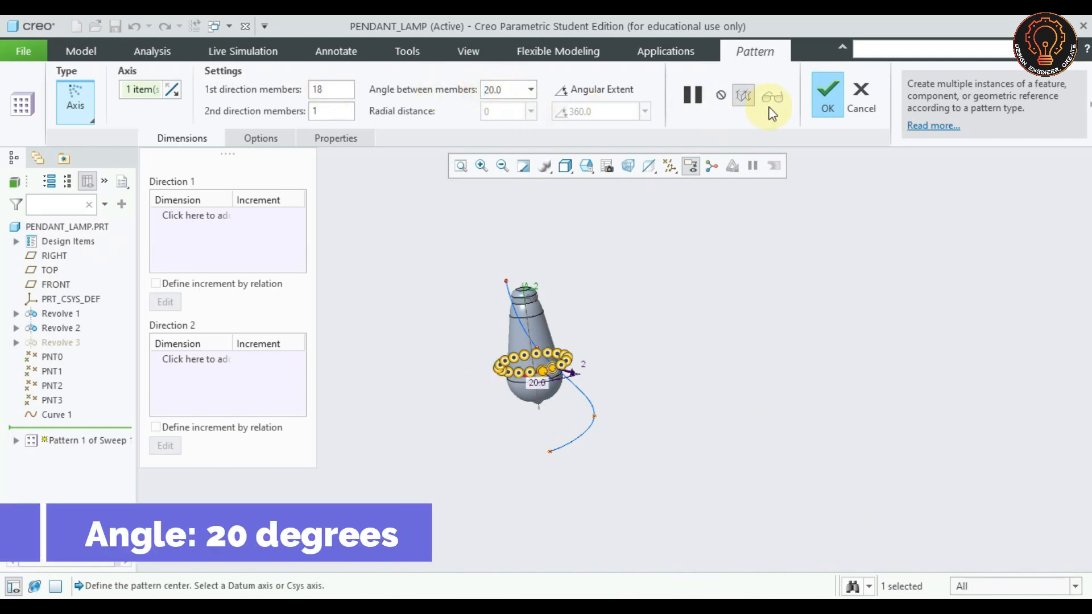
middle_drag(699, 286, 510, 317)
shift+scroll(430, 326, down, 1)
shift+scroll(430, 326, up, 3)
shift+middle_drag(674, 328, 740, 296)
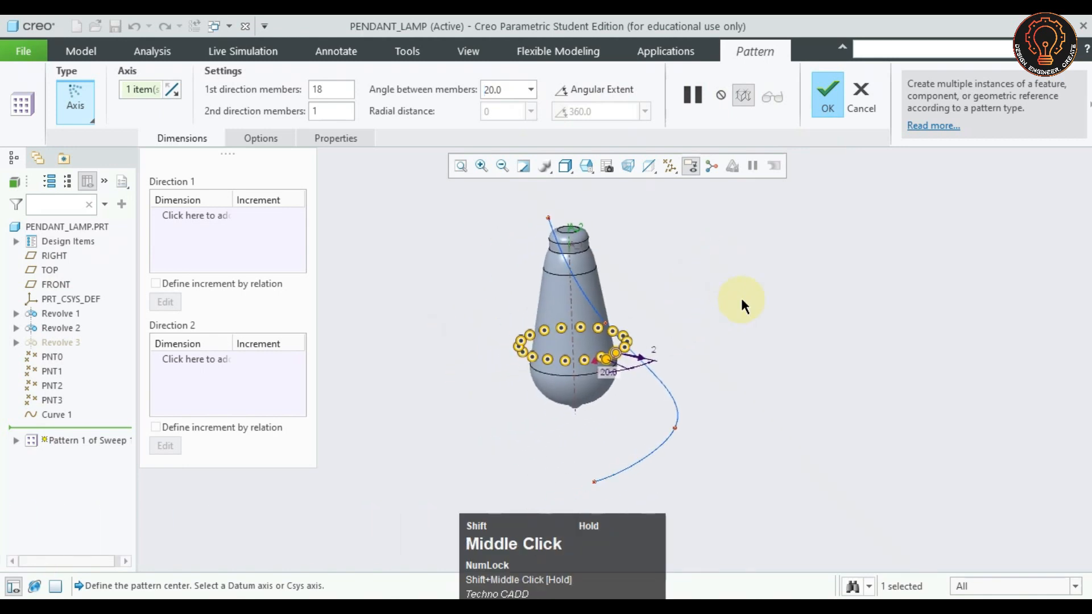
click(828, 108)
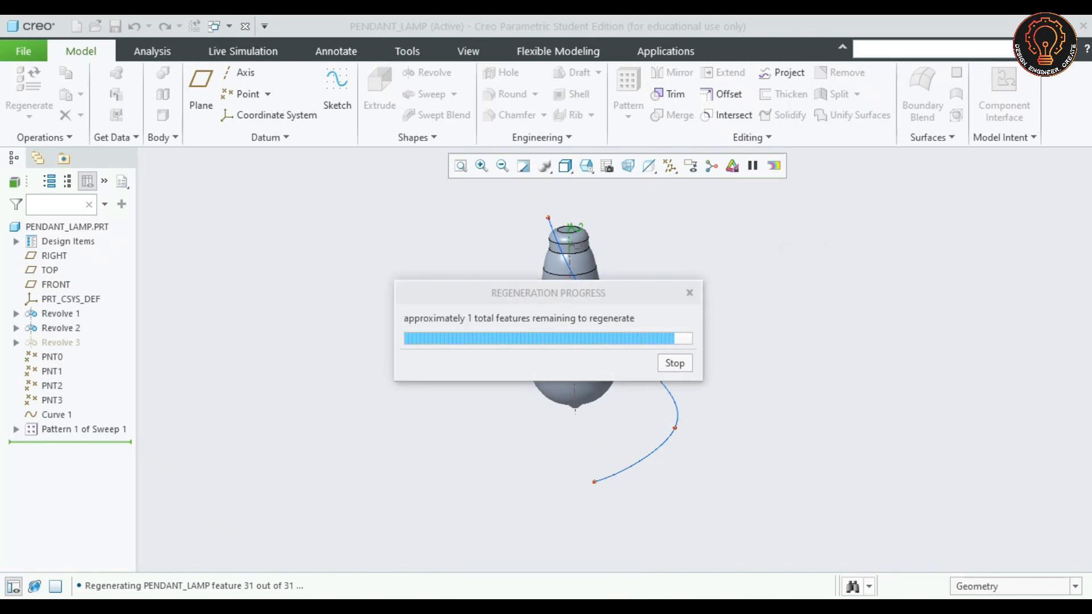
Start a datum plane offset from the TOP plane and move it down toward the lower end of the rods
click(830, 414)
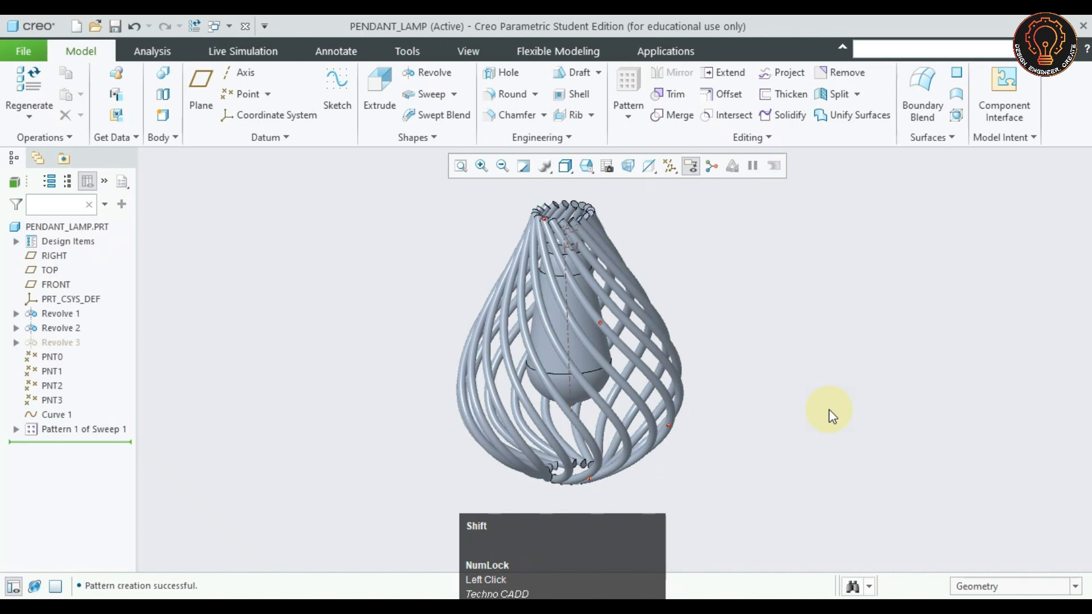
mouse_move(762, 341)
middle_down()
mouse_move(722, 340)
mouse_move(751, 335)
middle_up()
click(58, 340)
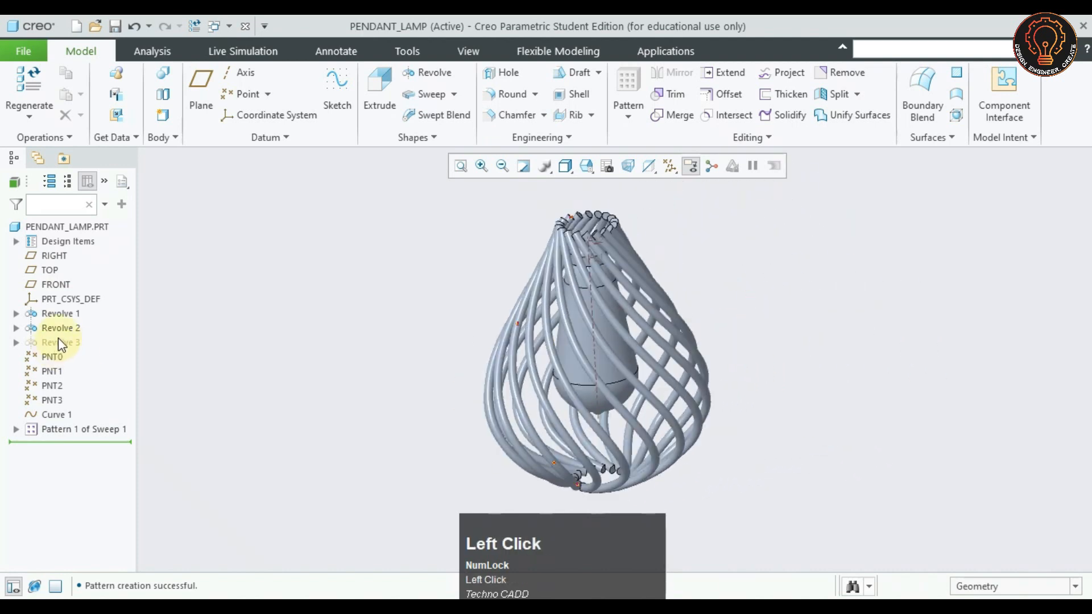
click(26, 272)
mouse_move(341, 356)
middle_down()
mouse_move(353, 346)
mouse_move(333, 336)
middle_up()
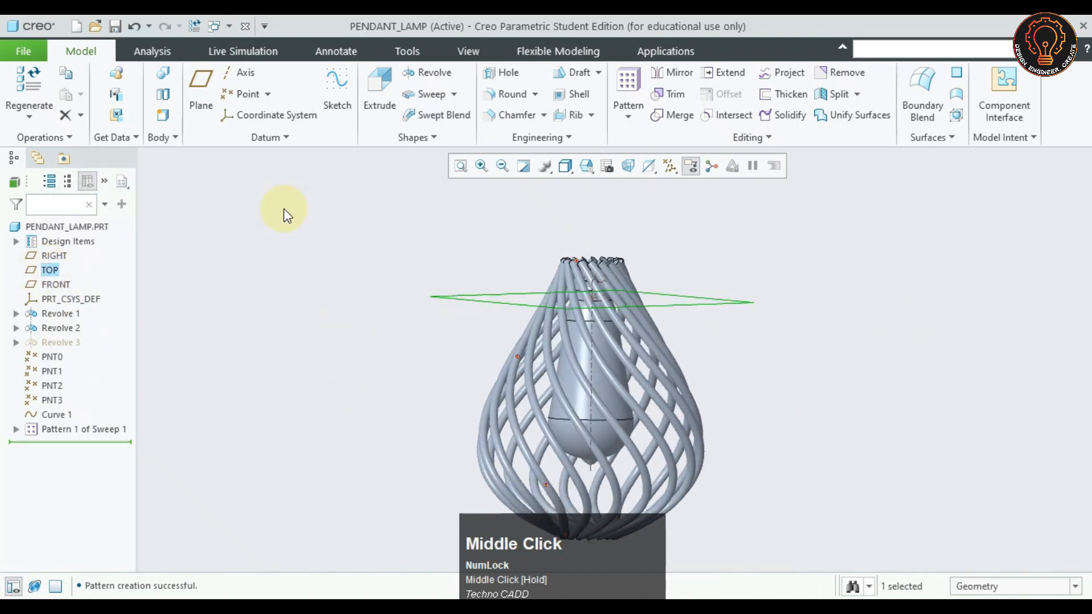
click(200, 98)
shift+scroll(492, 353, down, 2)
shift+middle_drag(395, 410, 538, 319)
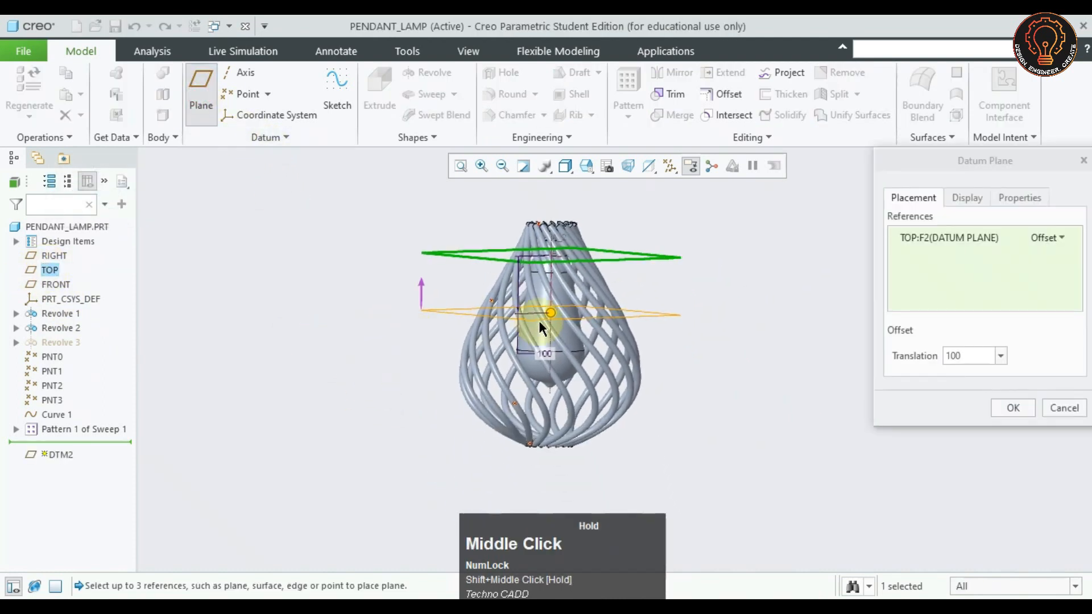
drag(550, 312, 561, 449)
Set the datum plane's offset from TOP to 290 mm and create the plane
double_click(965, 356)
text(290)
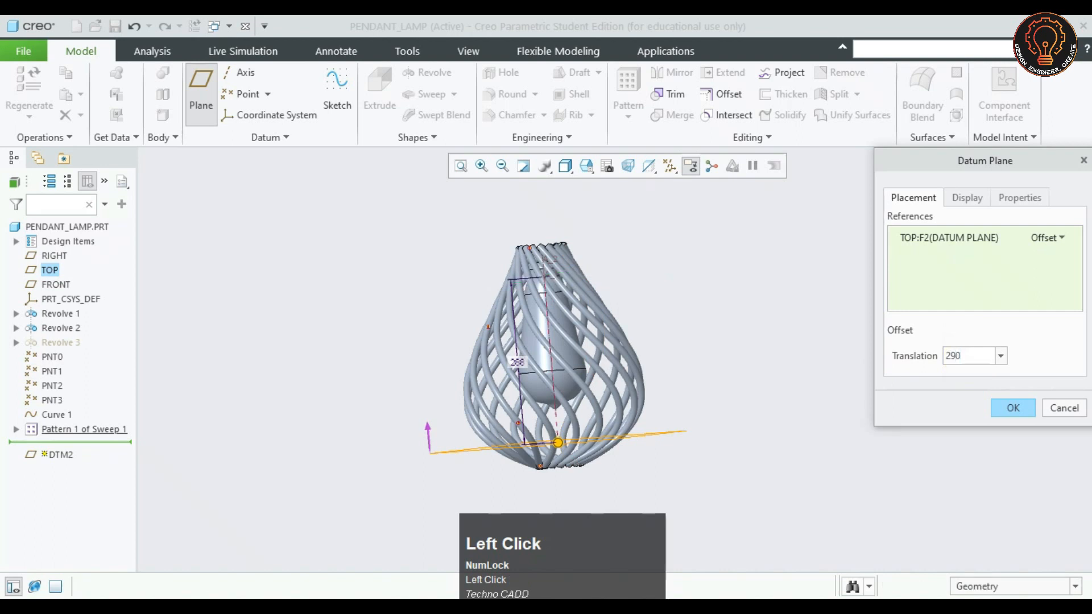
click(969, 357)
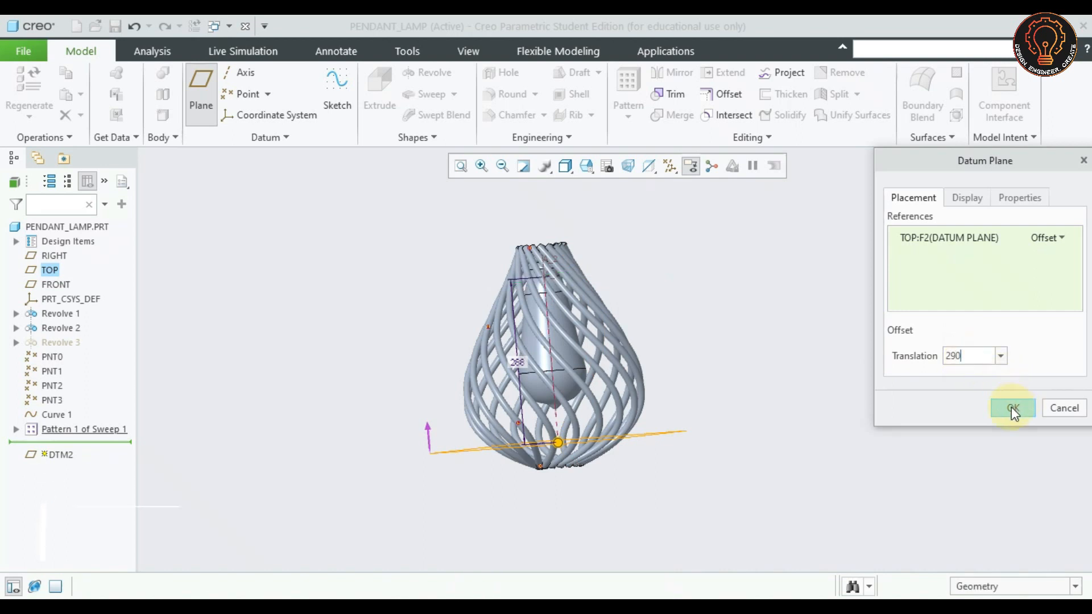
click(968, 356)
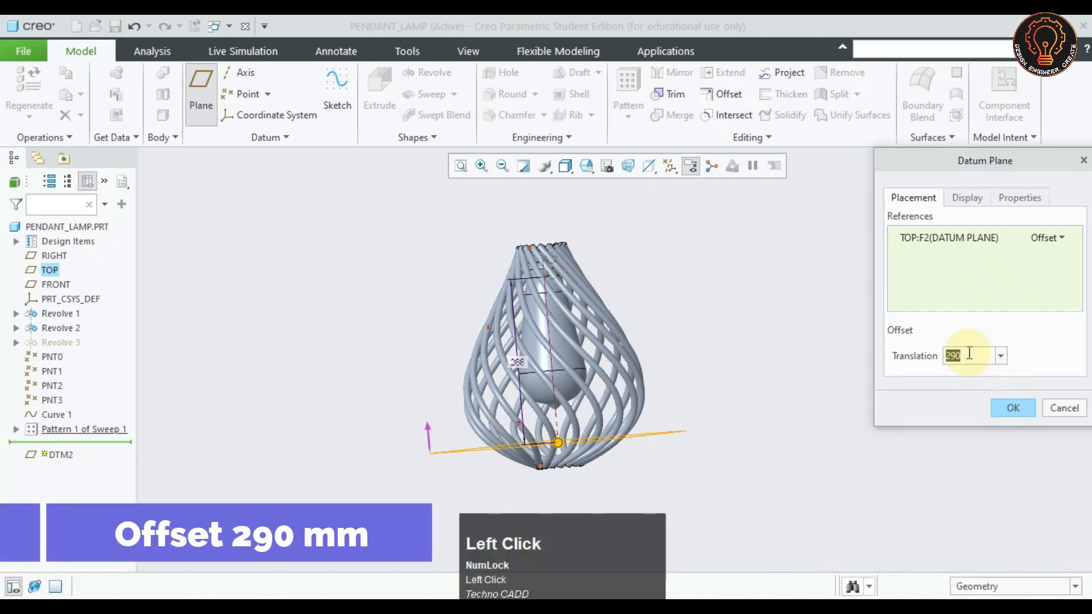
text(90)
double_click(969, 354)
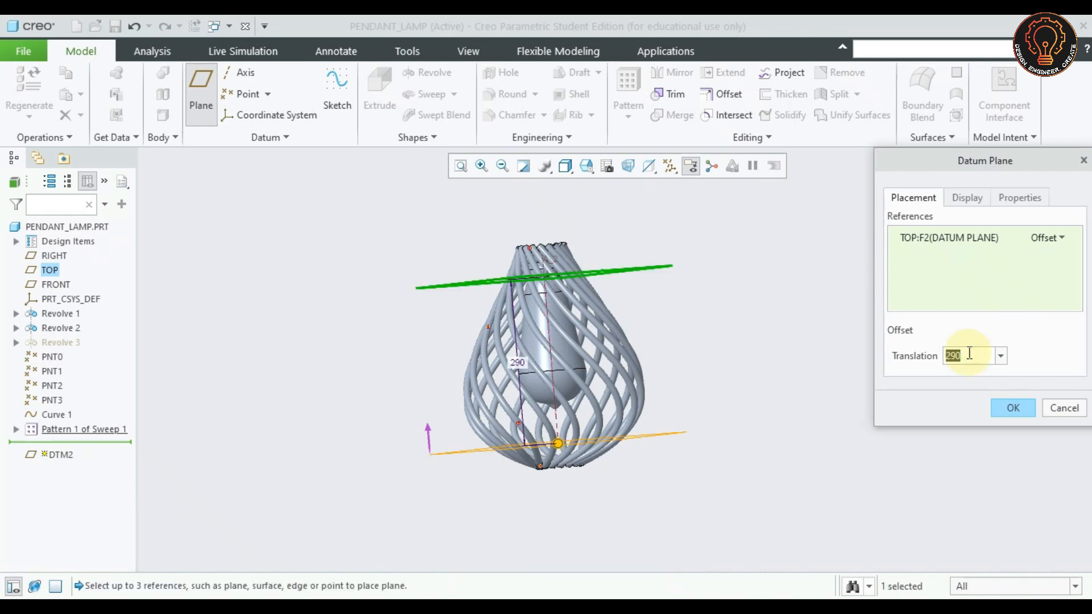
click(1029, 414)
click(681, 432)
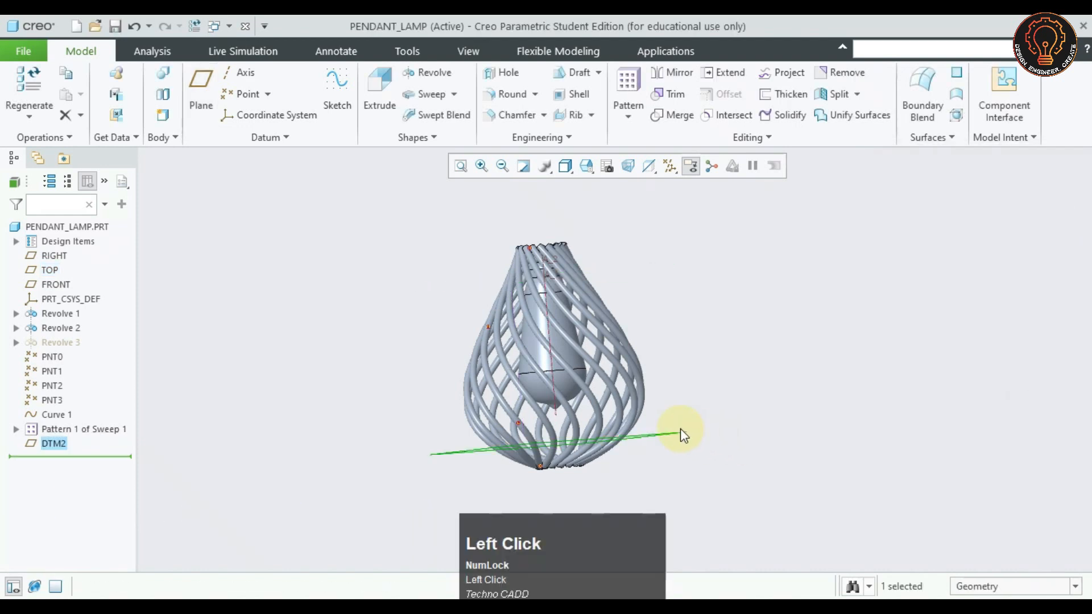
Start an extrusion on the new datum plane and sketch a 190 mm diameter circle centred on the lamp's axis
mouse_move(441, 353)
middle_down()
mouse_move(428, 360)
mouse_move(443, 362)
middle_up()
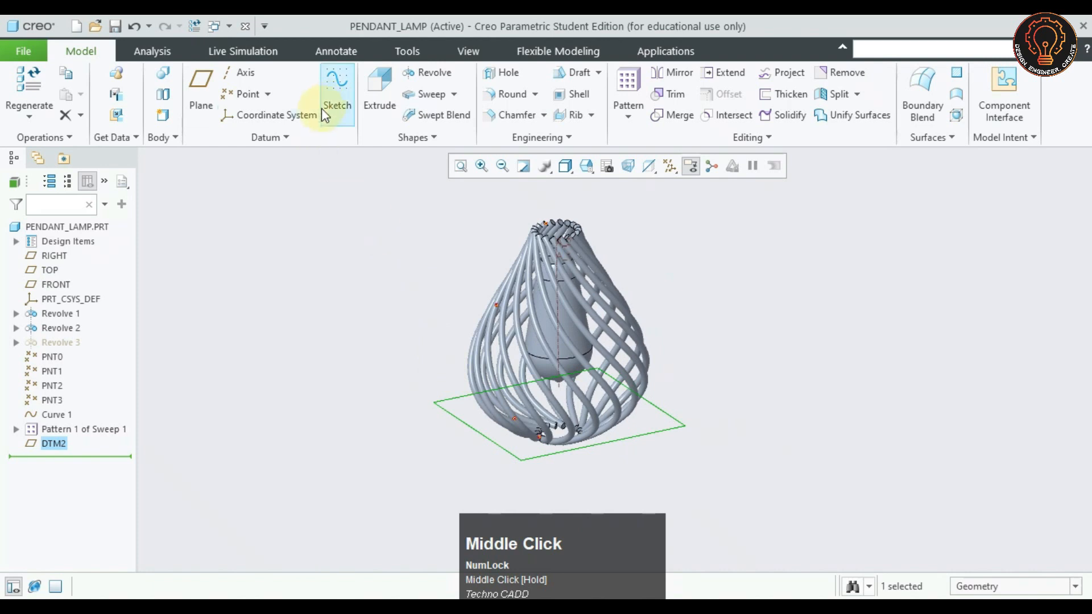
click(371, 94)
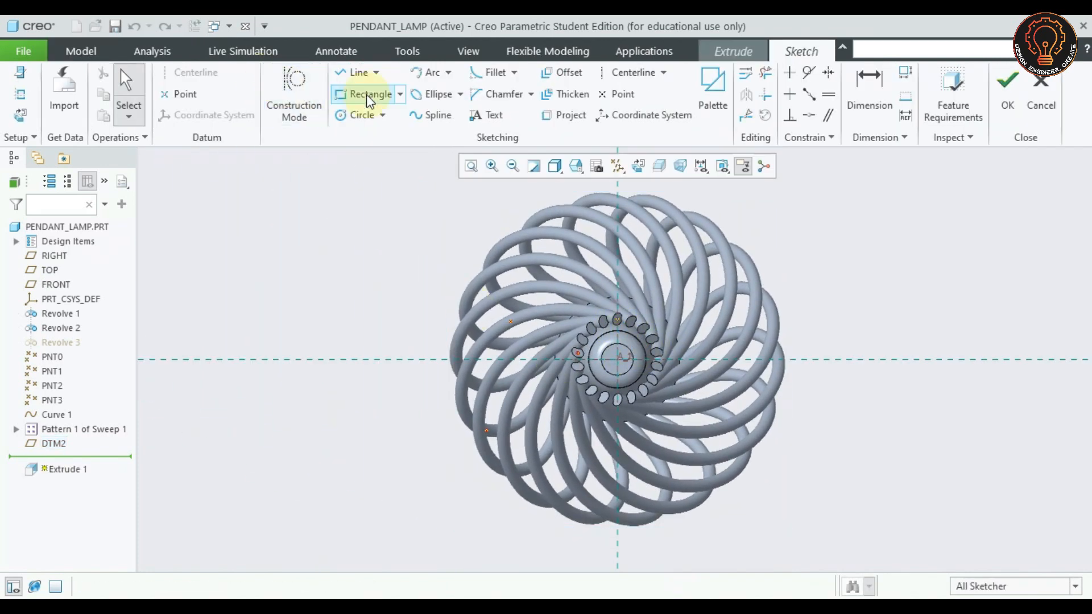
click(359, 115)
click(626, 360)
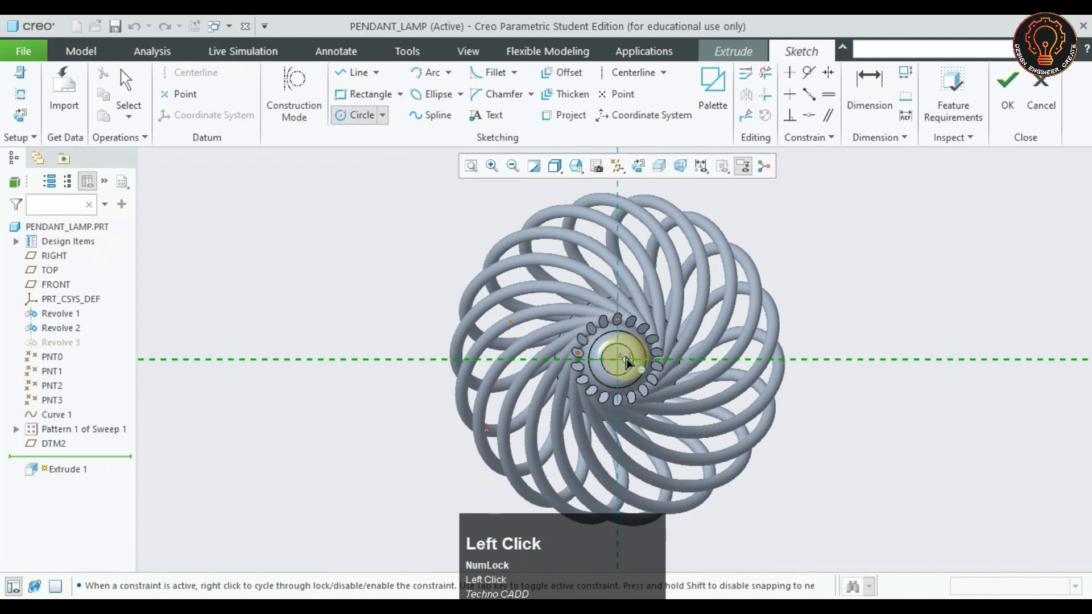
click(714, 280)
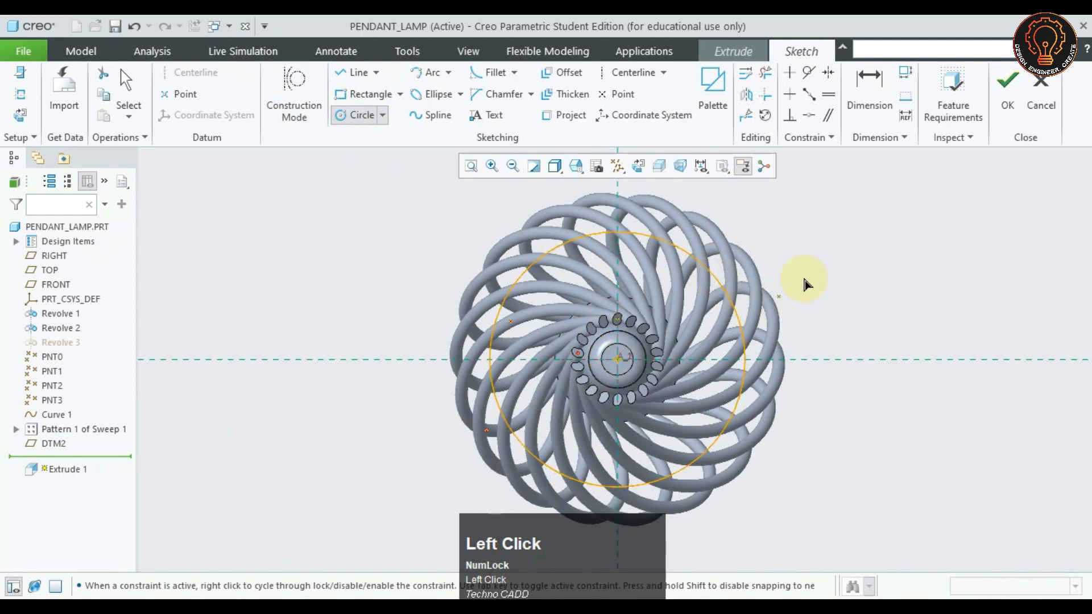
middle_click(813, 290)
double_click(468, 237)
text(190)
click(787, 262)
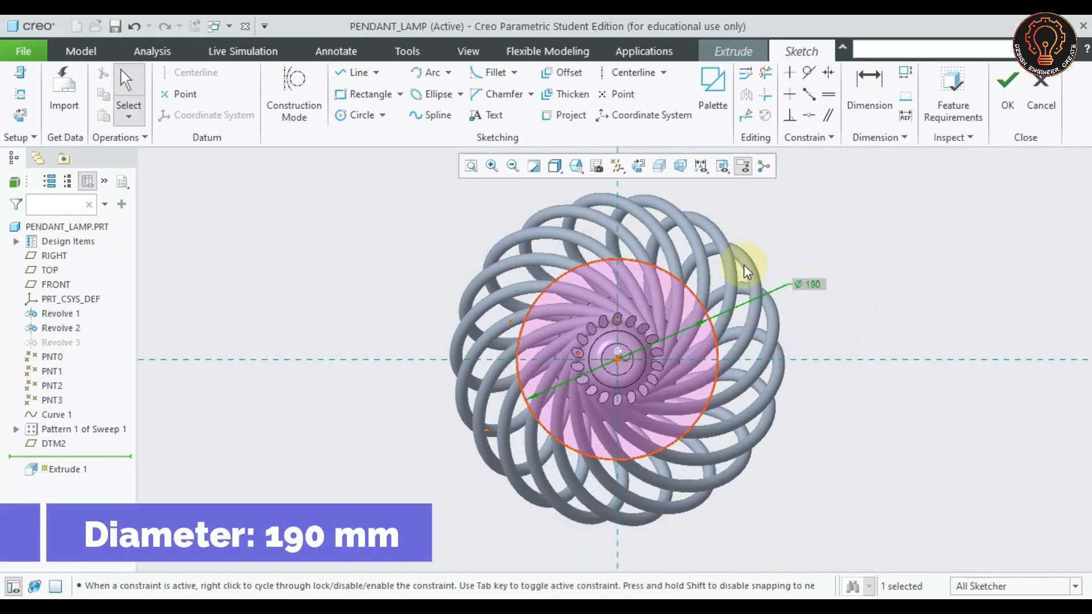
click(1003, 108)
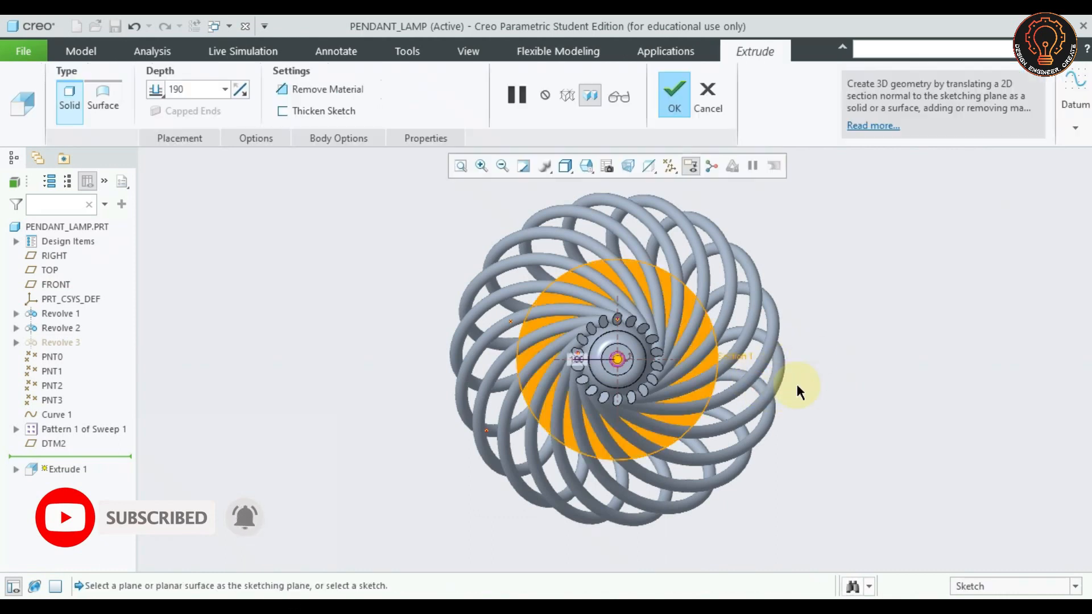
Make the extrusion symmetric about its sketch plane and set its total depth to 107 mm
middle_drag(790, 409, 740, 387)
scroll(804, 331, up, 2)
scroll(743, 465, down, 2)
click(159, 93)
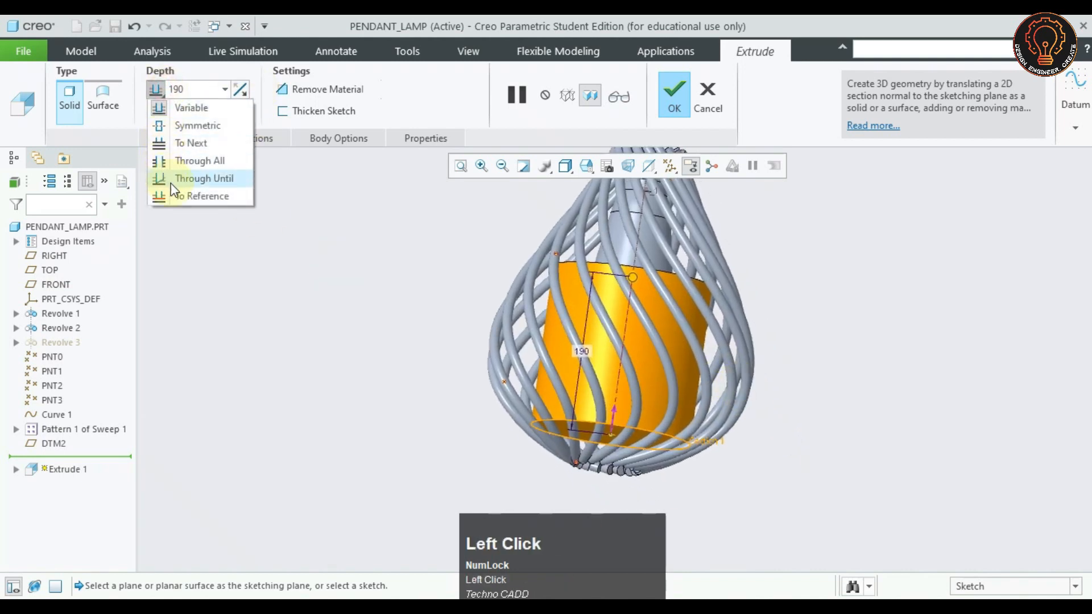
click(171, 123)
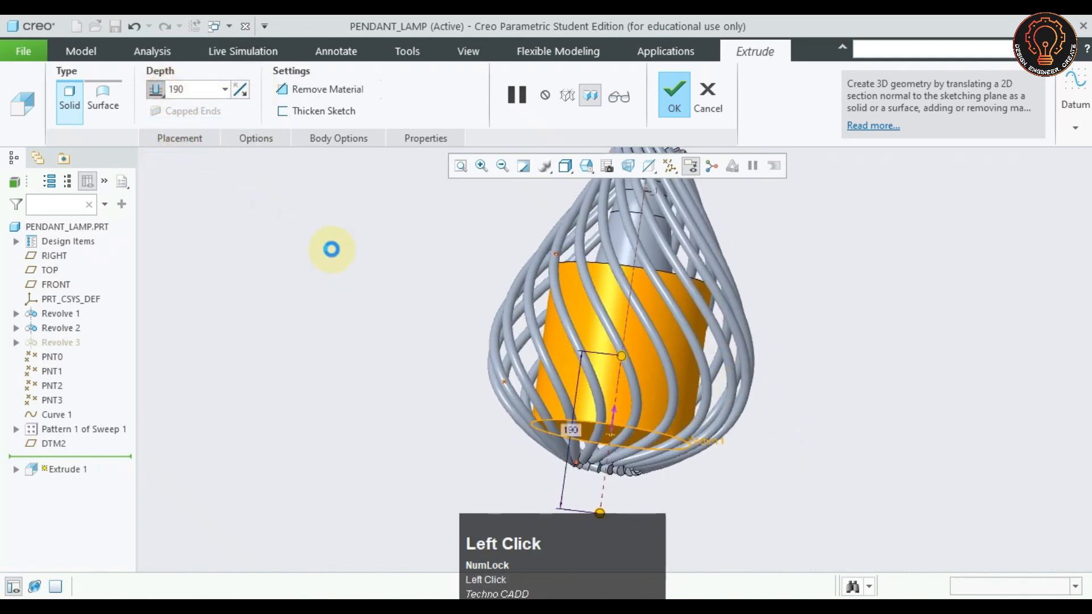
drag(621, 357, 614, 408)
scroll(623, 417, down, 5)
middle_drag(721, 377, 663, 366)
scroll(633, 363, down, 3)
scroll(819, 340, up, 2)
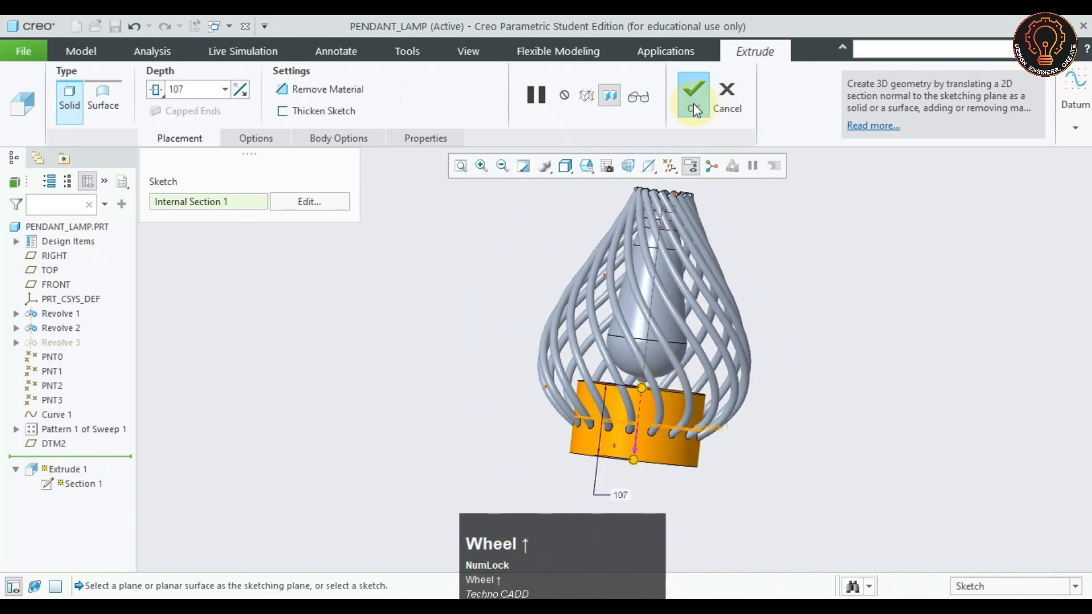
Turn the extrusion into a material-removing cut that trims the lower ends of the rods, and complete it
click(346, 90)
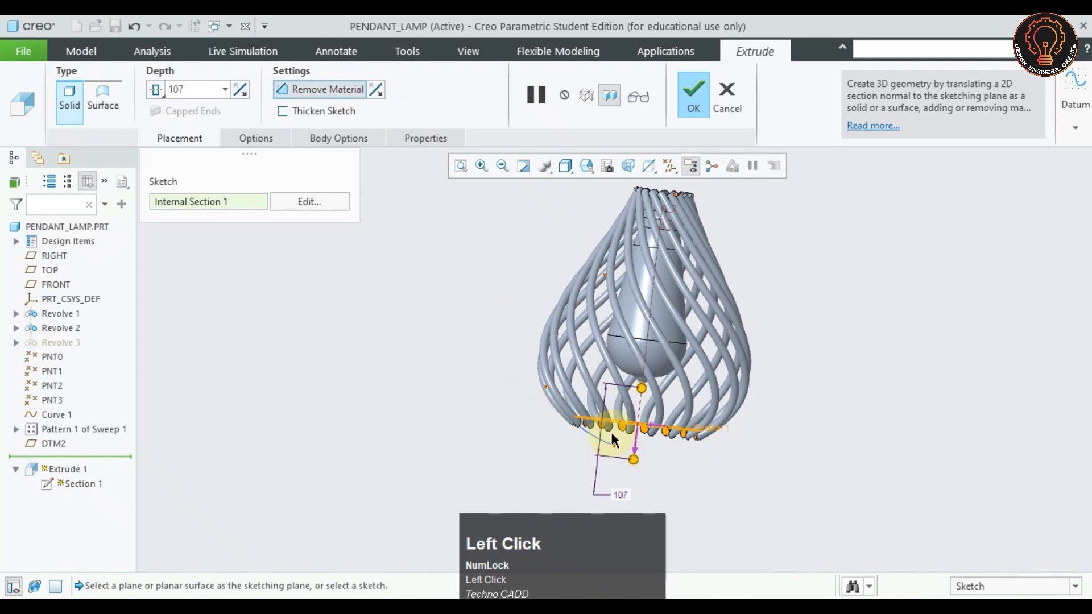
mouse_move(779, 452)
middle_down()
mouse_move(777, 407)
mouse_move(773, 451)
middle_up()
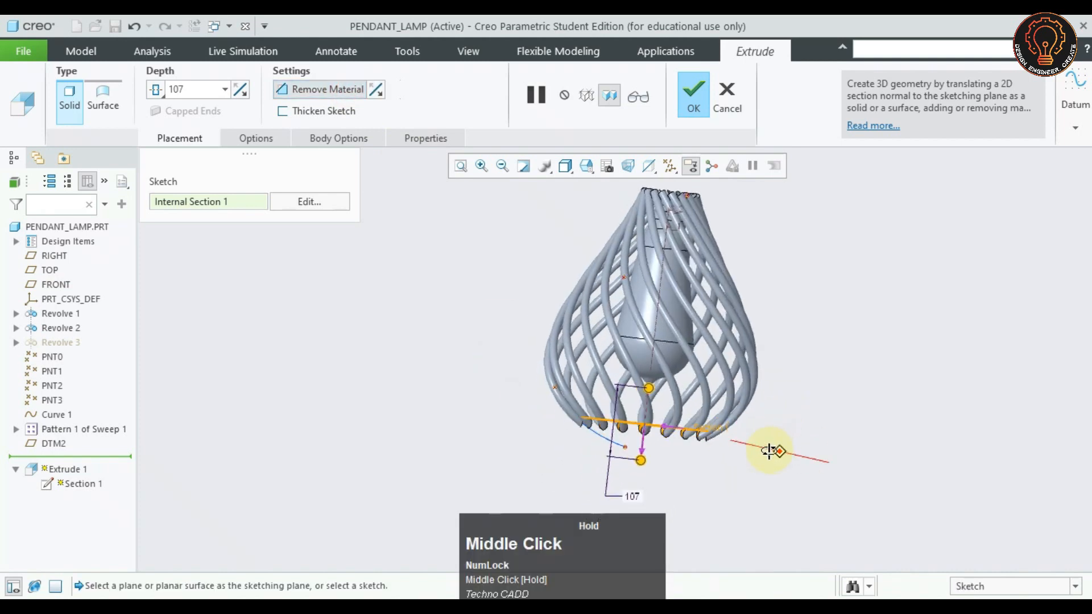
click(830, 395)
middle_click(819, 380)
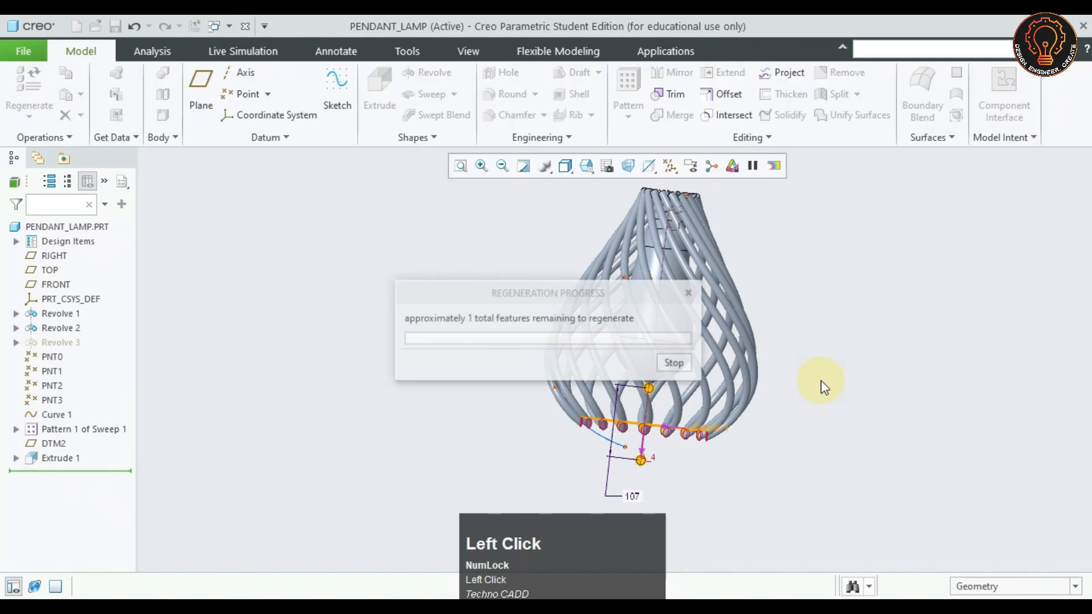
click(841, 348)
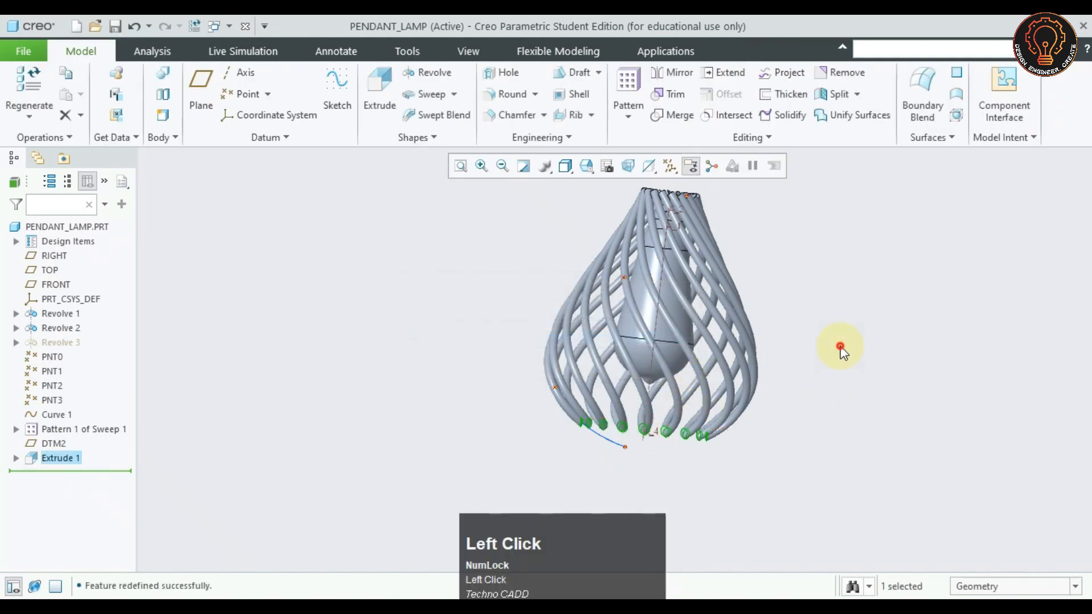
scroll(663, 456, up, 1)
scroll(741, 451, down, 3)
mouse_move(740, 451)
middle_down()
mouse_move(795, 429)
mouse_move(756, 451)
mouse_move(765, 462)
middle_up()
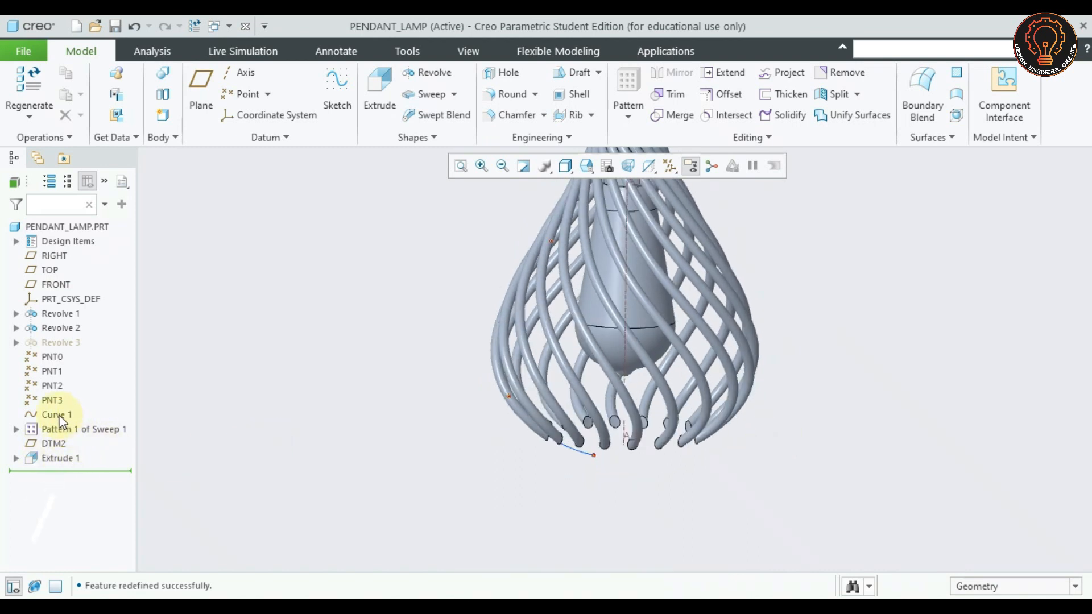
Hide Curve 1 and the four datum points PNT0 to PNT3
click(61, 421)
click(84, 362)
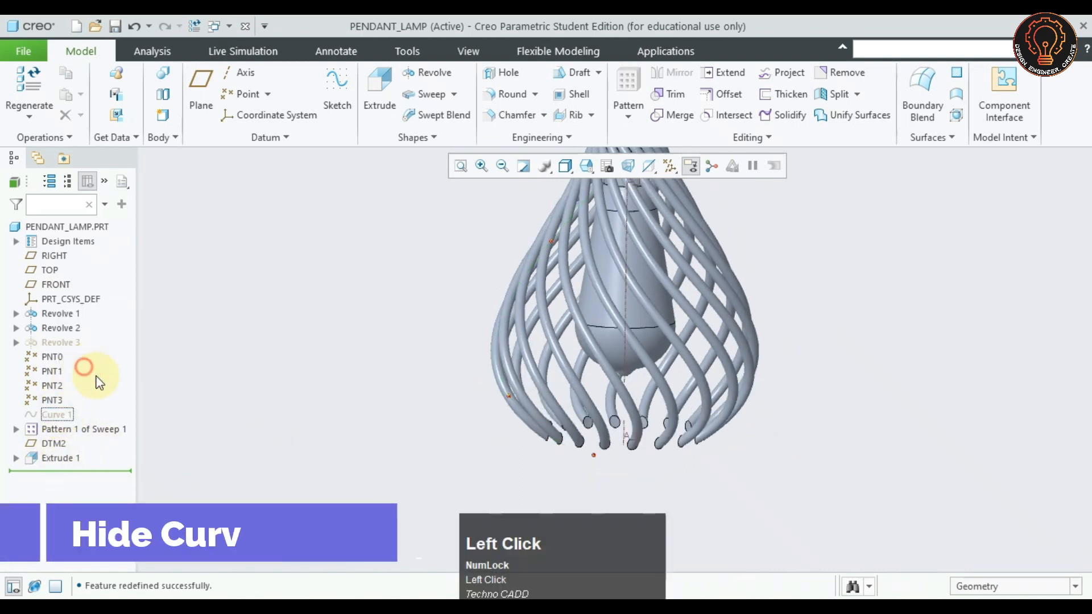
click(51, 400)
ctrl+click(51, 386)
ctrl+click(51, 370)
ctrl+click(51, 357)
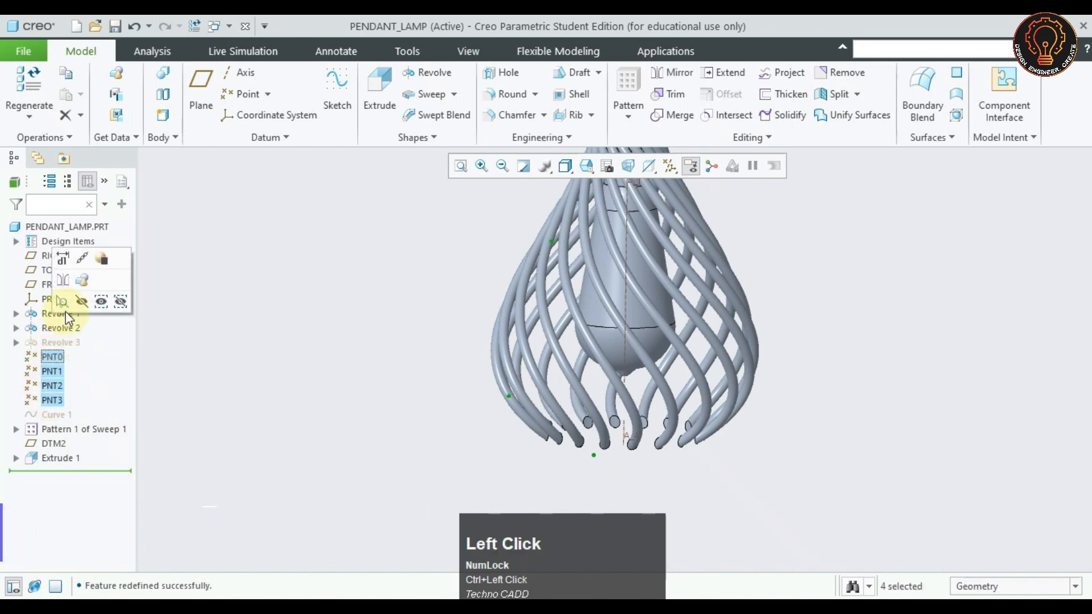
click(81, 301)
middle_drag(518, 449, 70, 317)
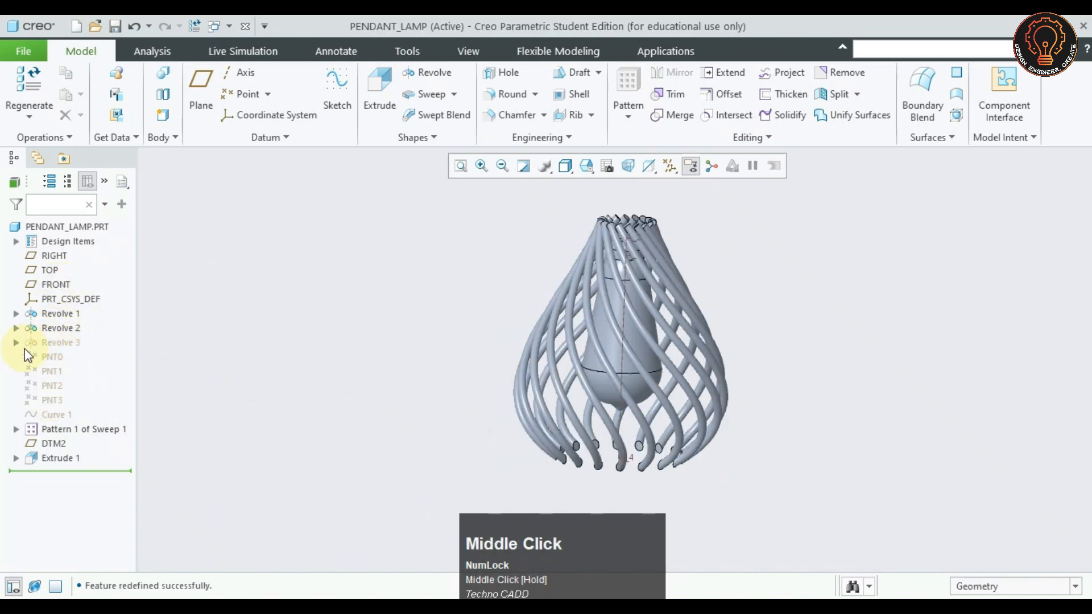
Start a revolve sketch on the FRONT plane and add a vertical centerline along the lamp's axis
click(59, 284)
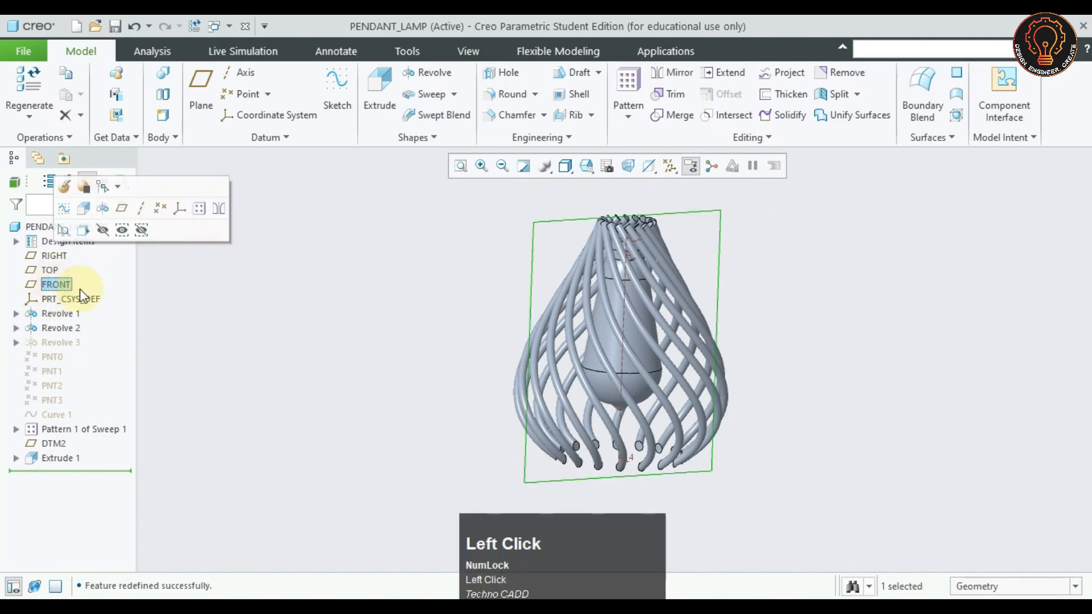
click(104, 210)
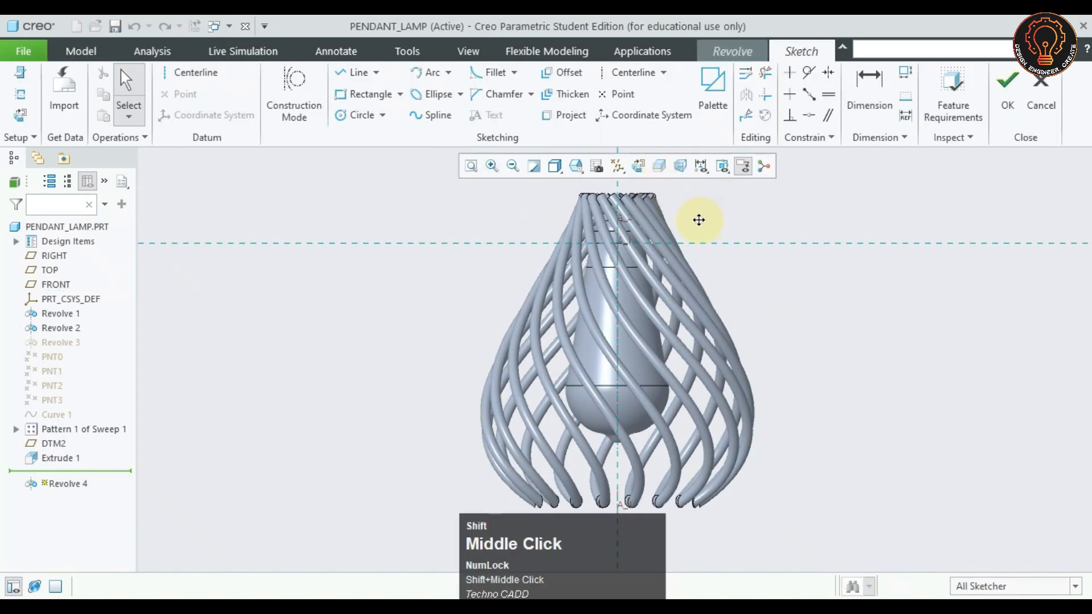
shift+middle_drag(698, 219, 581, 231)
scroll(595, 229, down, 3)
shift+middle_drag(613, 304, 584, 363)
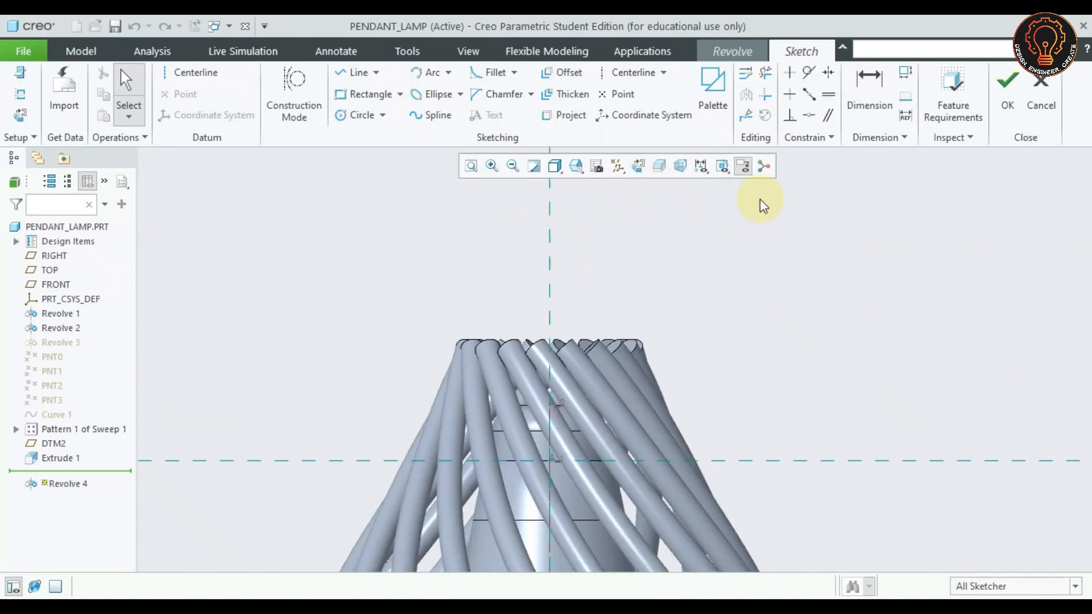
click(652, 81)
click(550, 287)
middle_click(467, 236)
scroll(419, 245, down, 1)
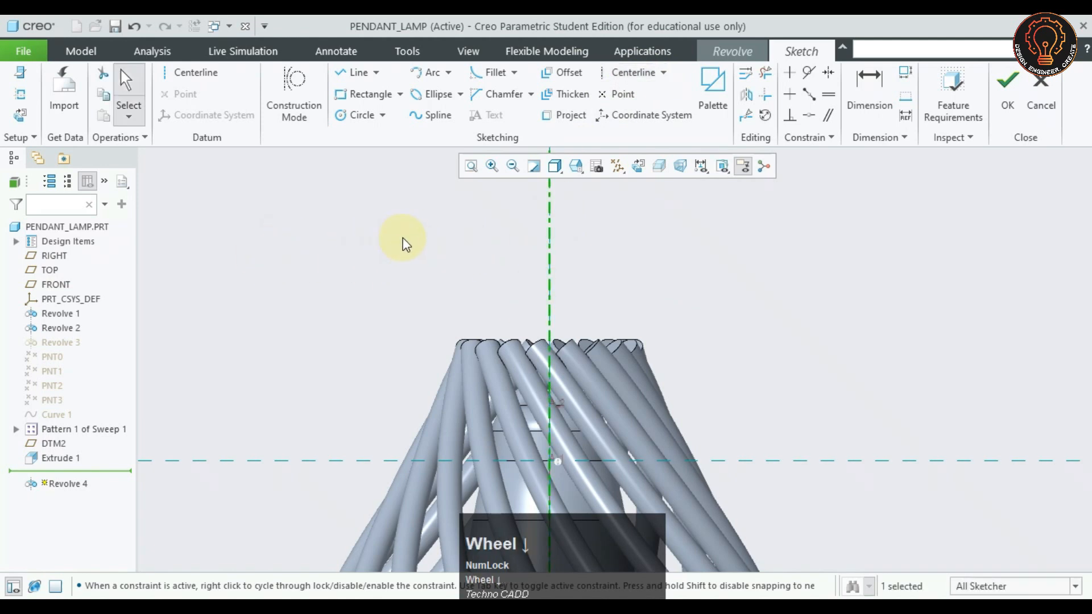
Draw a spline from the centerline above the rods, curving outward and down to about 22 mm from the axis inside the shade
click(421, 115)
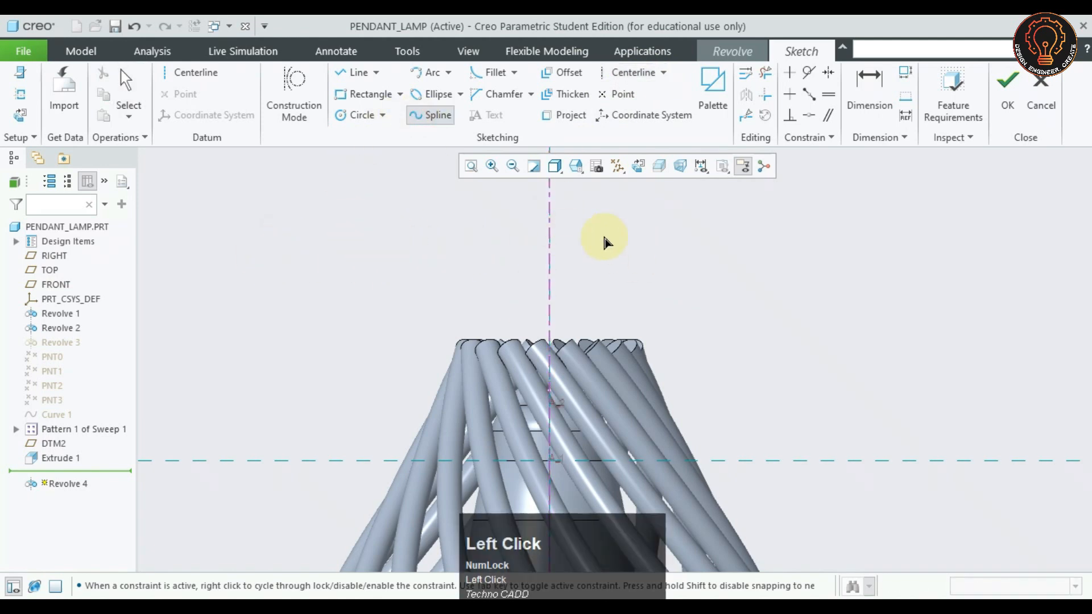
scroll(555, 211, down, 1)
click(550, 220)
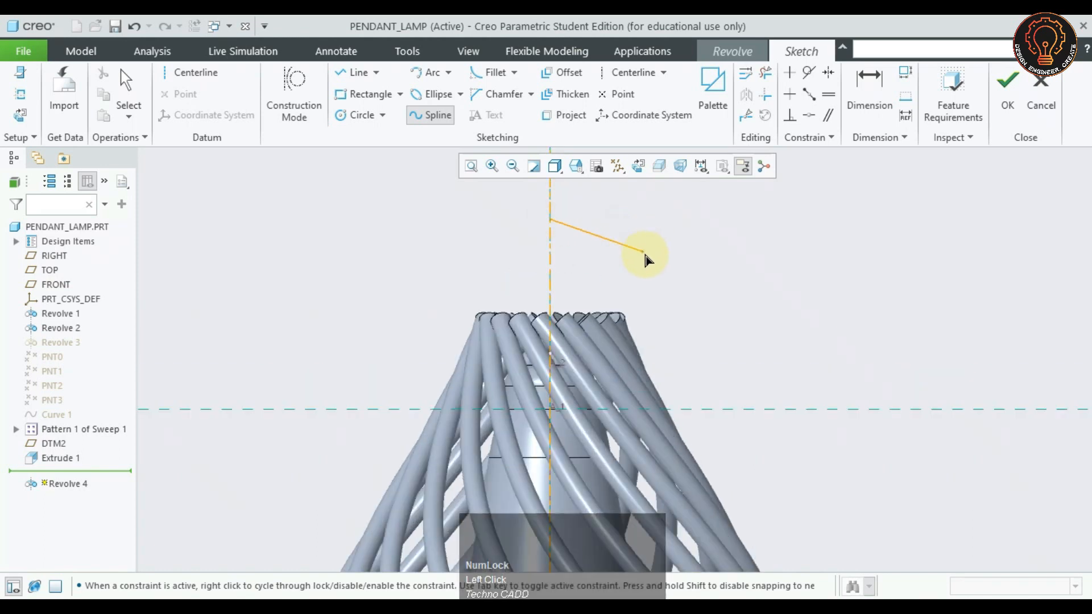
click(657, 240)
click(621, 314)
scroll(592, 386, up, 3)
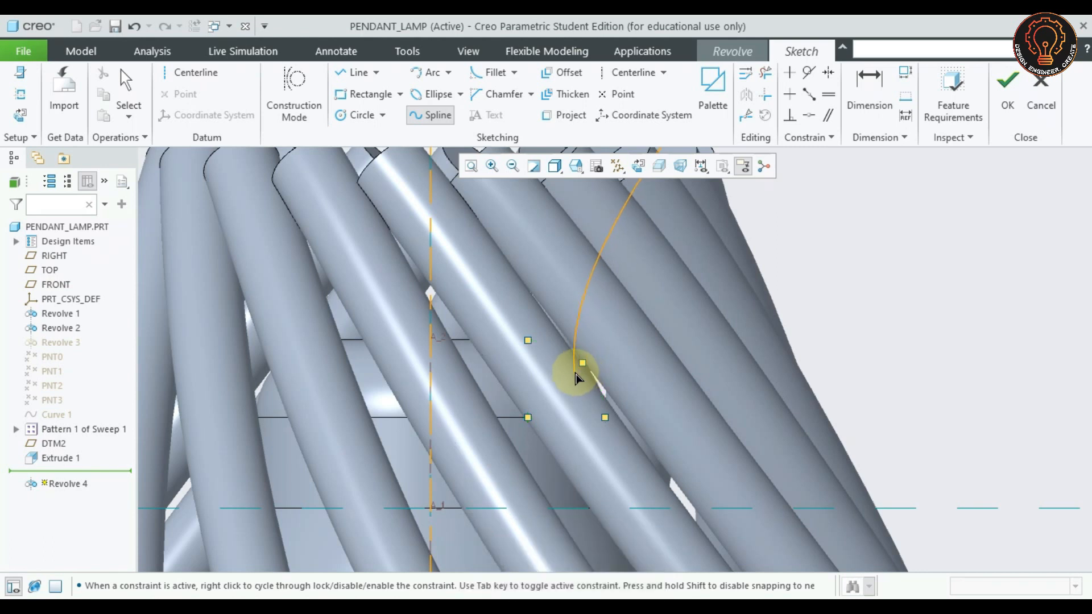
scroll(573, 373, down, 4)
middle_click(690, 268)
middle_click(675, 251)
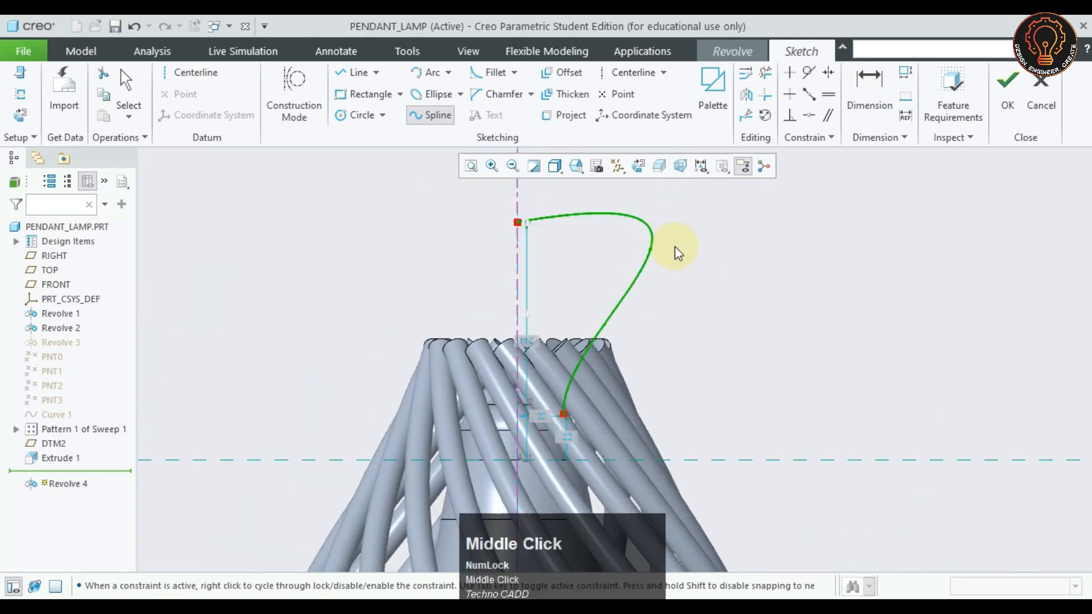
Reshape the spline's outer bulge above the rods by moving its interior points
click(650, 253)
drag(650, 251, 674, 279)
scroll(534, 222, down, 3)
scroll(626, 256, up, 3)
drag(636, 319, 633, 321)
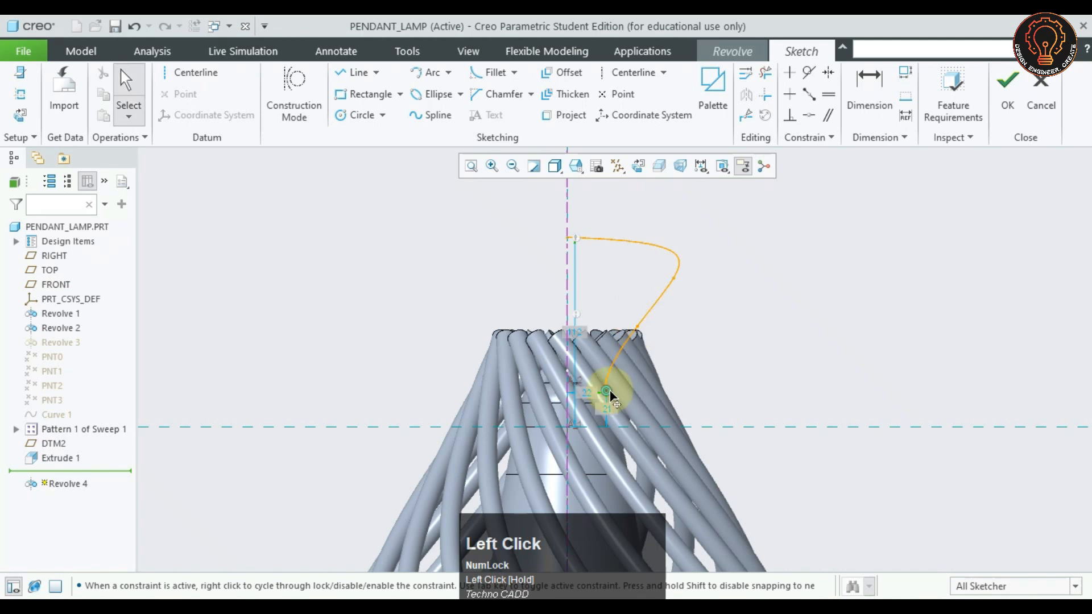
Move the spline's lower end out to about 28 mm from the axis and adjust its interior points to a smooth flare
scroll(602, 387, down, 3)
scroll(577, 362, down, 3)
mouse_move(596, 368)
mouse_down()
mouse_move(710, 380)
mouse_move(657, 369)
mouse_up()
scroll(660, 341, up, 5)
drag(731, 196, 711, 258)
drag(641, 362, 678, 307)
click(742, 309)
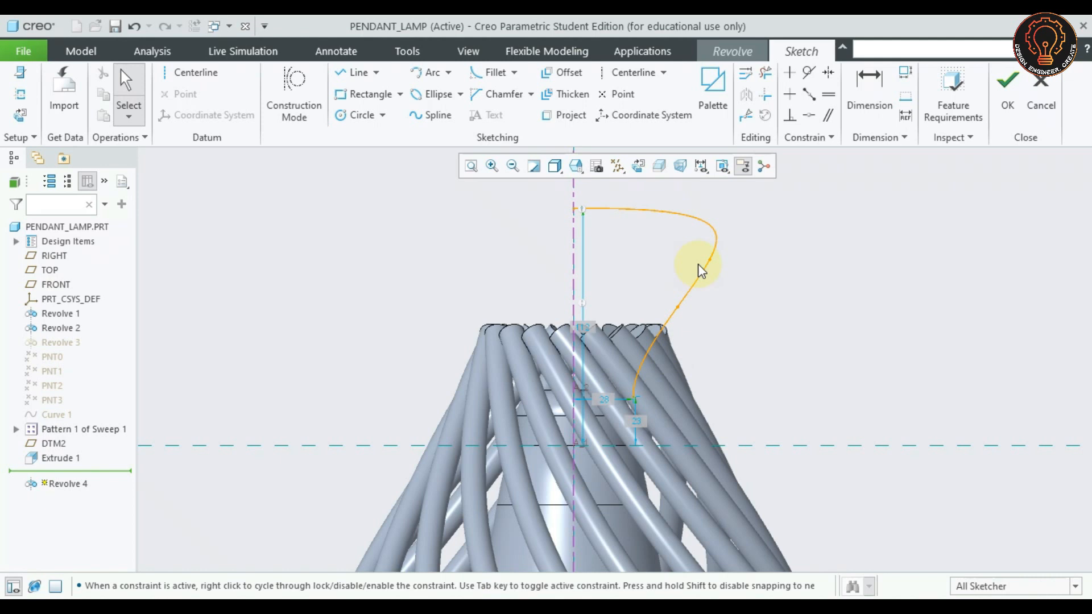
drag(708, 261, 708, 266)
scroll(620, 411, down, 3)
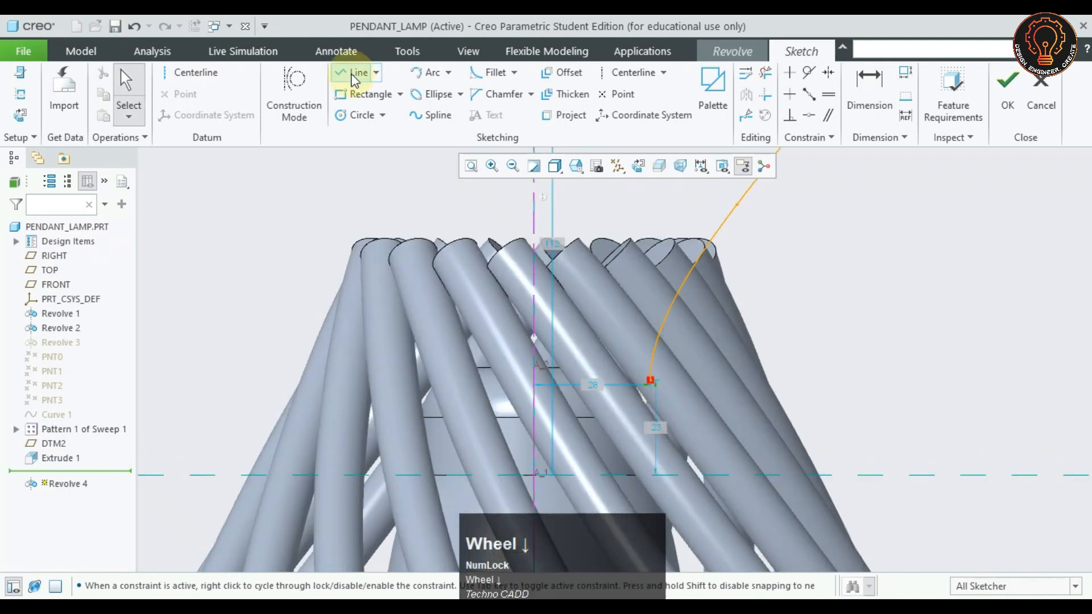
Close the profile with a horizontal line from the spline's lower end to the axis and a vertical line up to its start
click(355, 77)
scroll(597, 394, down, 2)
click(678, 379)
click(498, 380)
scroll(581, 362, up, 5)
scroll(554, 190, up, 2)
shift+middle_drag(555, 199, 548, 249)
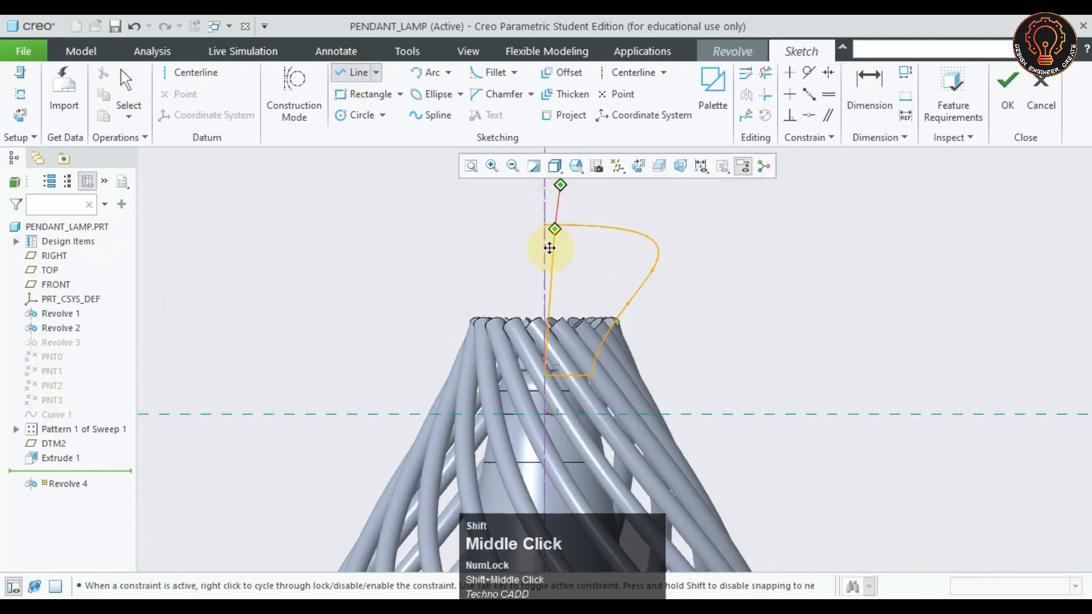
scroll(544, 244, down, 4)
click(535, 245)
middle_click(534, 249)
middle_click(455, 336)
Move the profile's lower outer corner to about 31 mm from the axis and about 23 mm above the horizontal reference
scroll(454, 339, up, 2)
scroll(581, 445, down, 3)
click(586, 446)
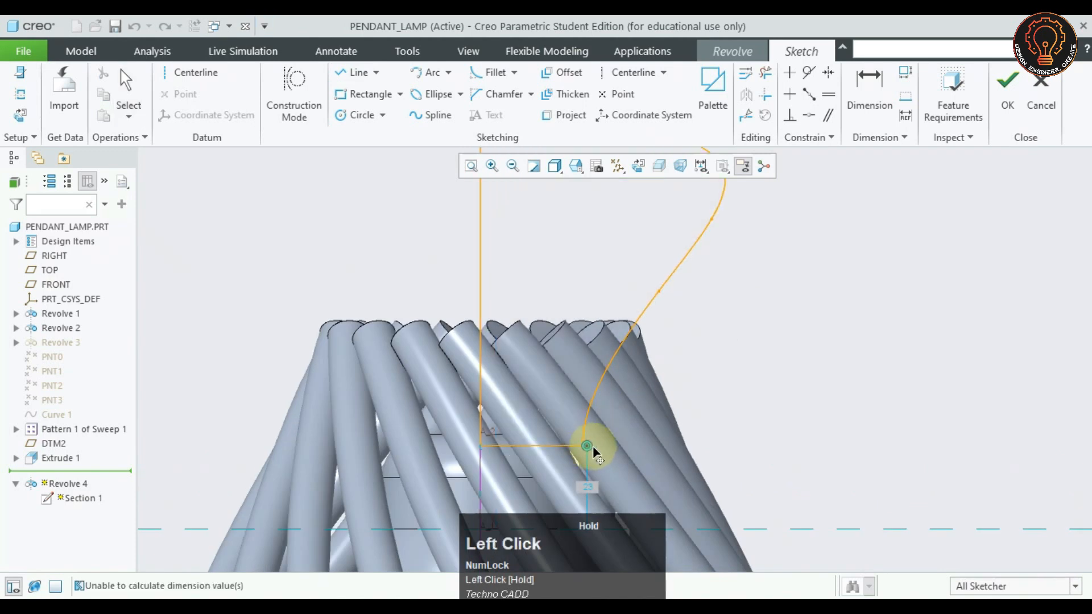
scroll(584, 446, down, 2)
scroll(683, 284, up, 4)
click(636, 370)
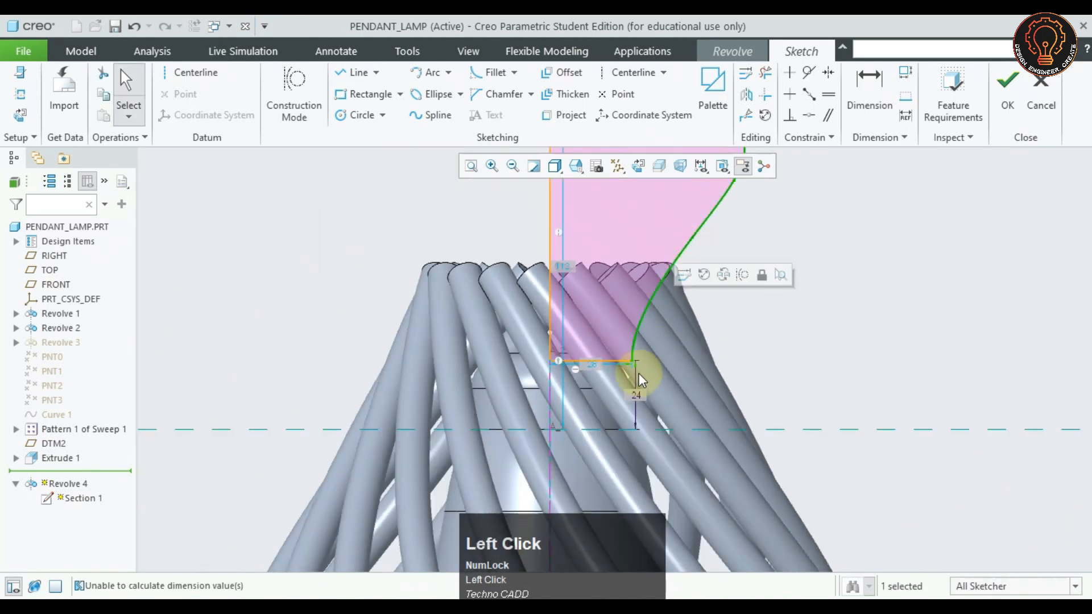
scroll(634, 364, down, 3)
drag(634, 367, 657, 377)
scroll(656, 377, up, 5)
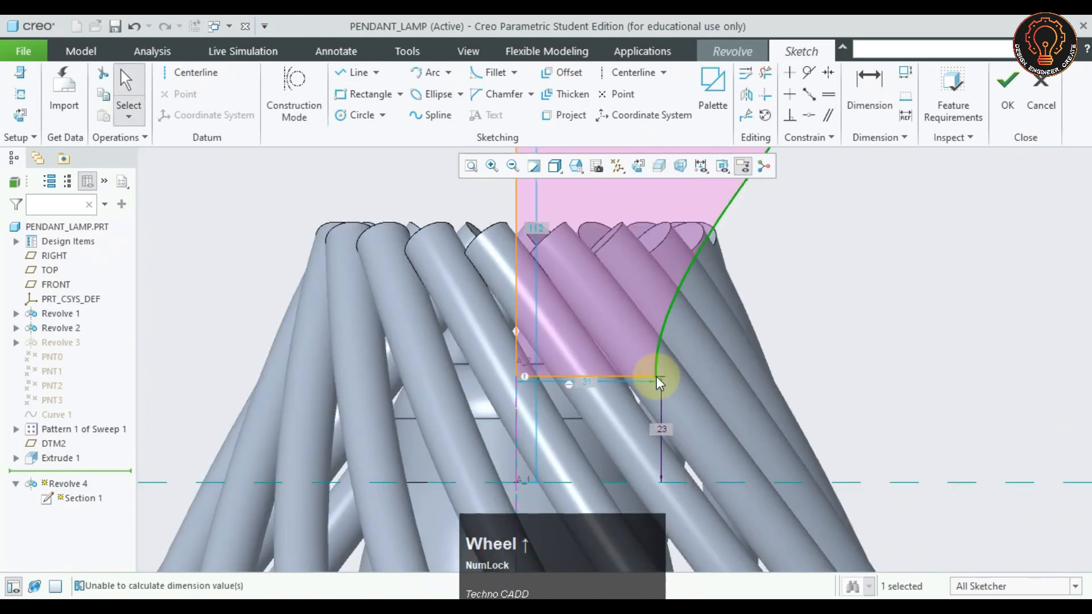
Fine-tune the spline's interior points so the profile passes the outer edge of the rods' upper ends
scroll(790, 225, down, 3)
drag(628, 296, 634, 298)
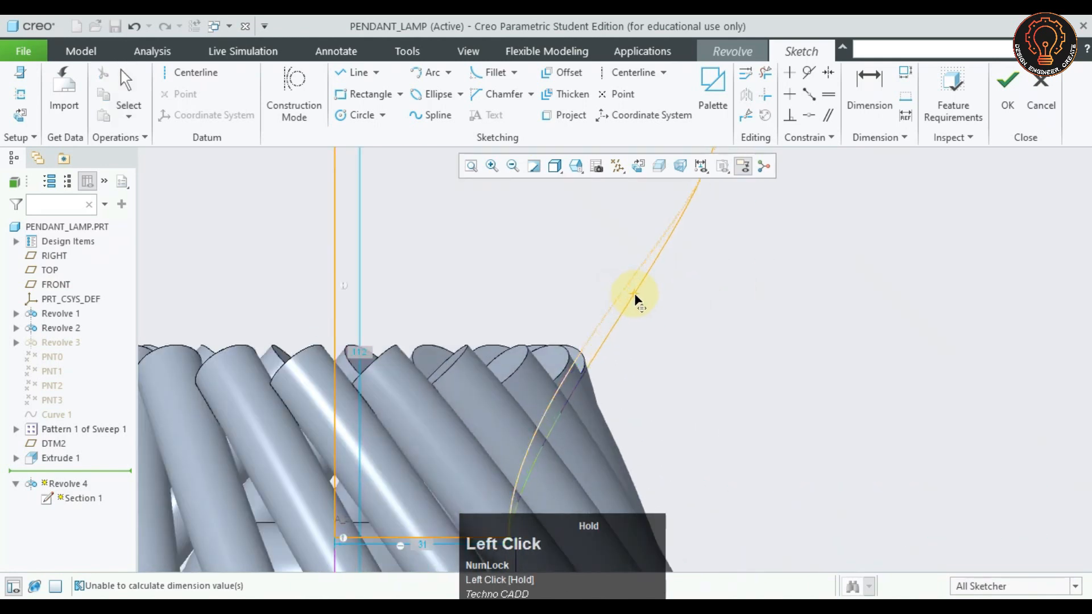
scroll(633, 298, down, 3)
middle_drag(634, 298, 646, 295)
mouse_move(647, 295)
mouse_down()
mouse_move(636, 312)
mouse_move(668, 332)
mouse_up()
scroll(602, 374, down, 5)
click(656, 294)
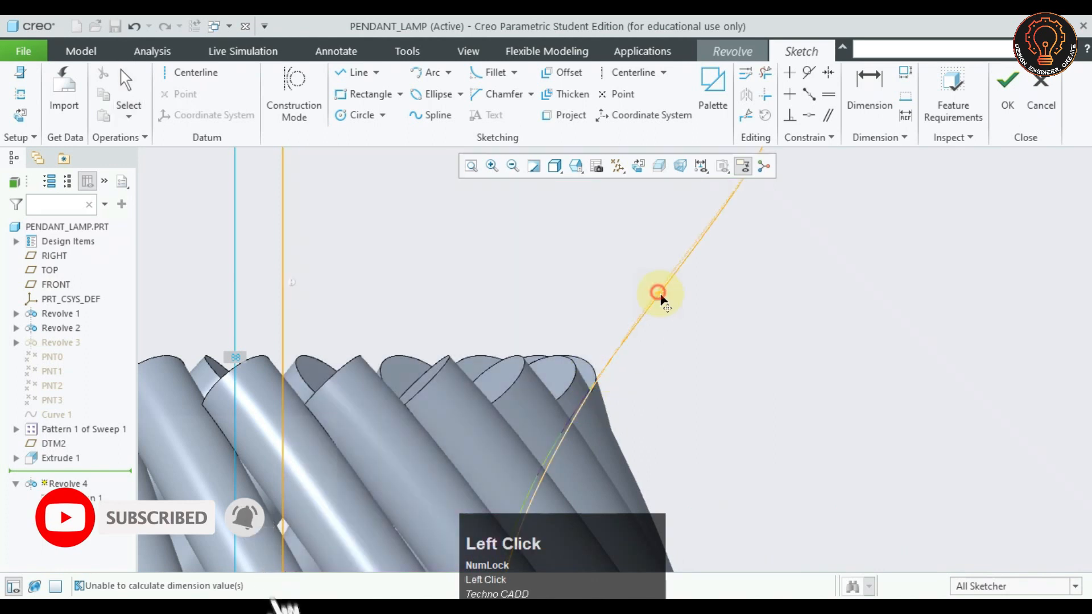
scroll(654, 318, up, 4)
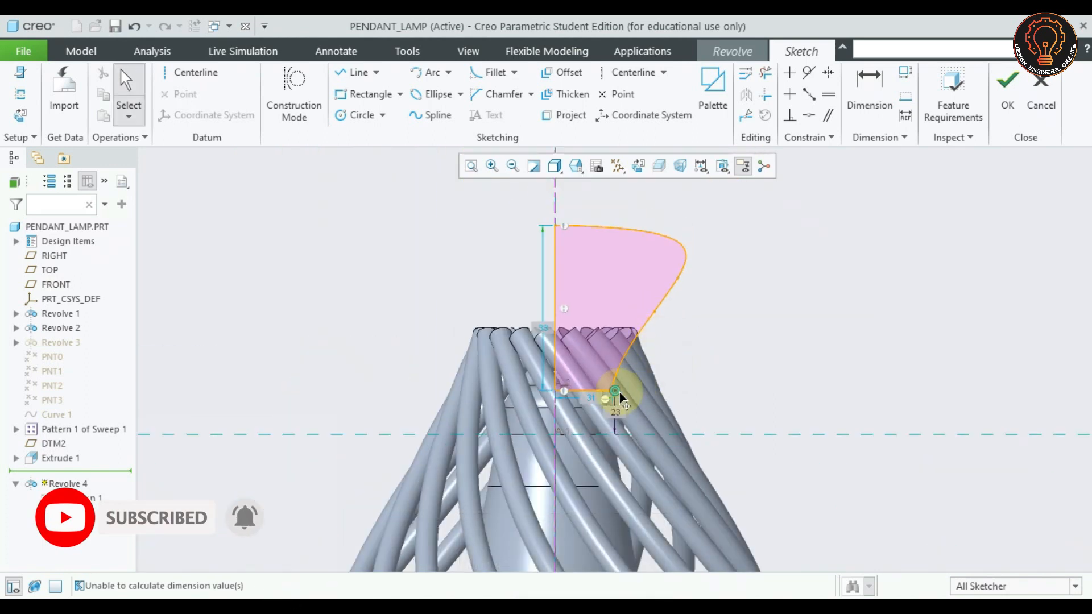
Finish the sketch and revolve the profile 360° about the internal centerline as a solid top cap
click(1007, 91)
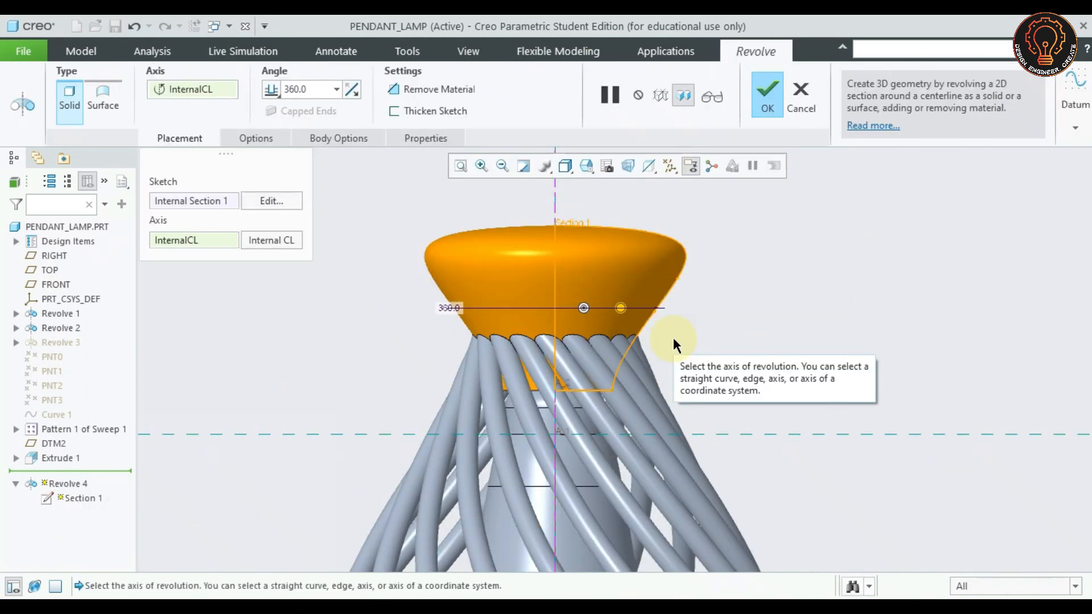
click(767, 101)
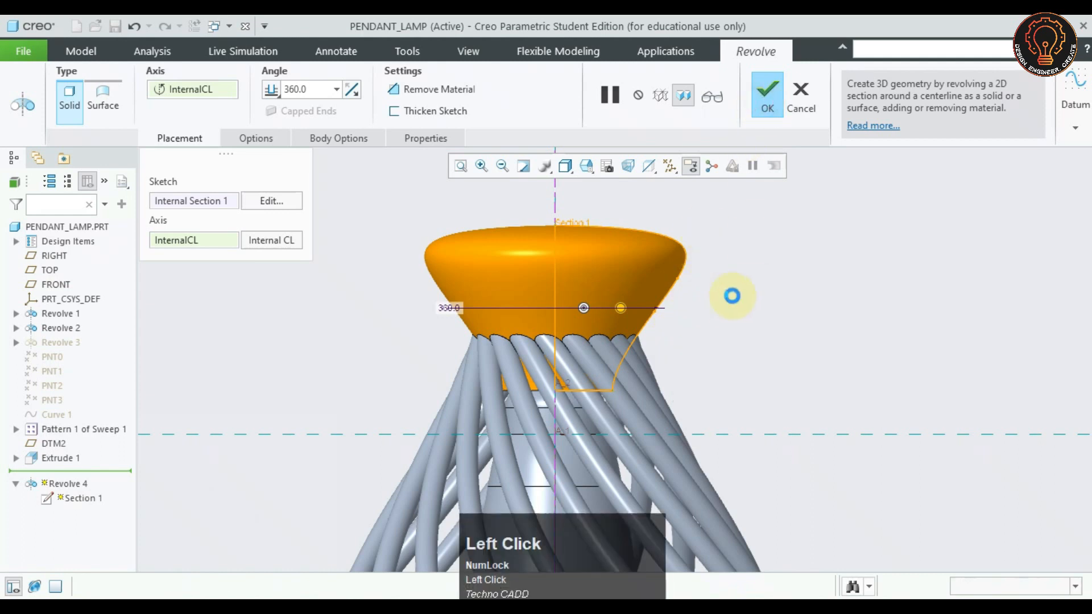
middle_drag(817, 410, 759, 313)
scroll(758, 313, down, 3)
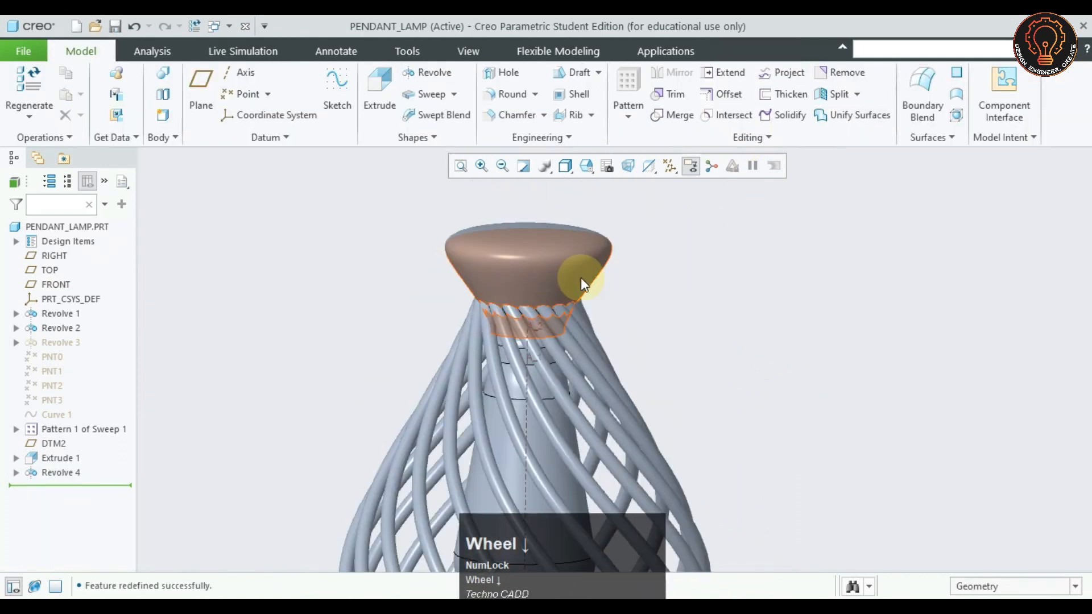
Sketch an S-shaped spline on the FRONT plane, rising from the axis at the cap's top, and finish the sketch
click(55, 285)
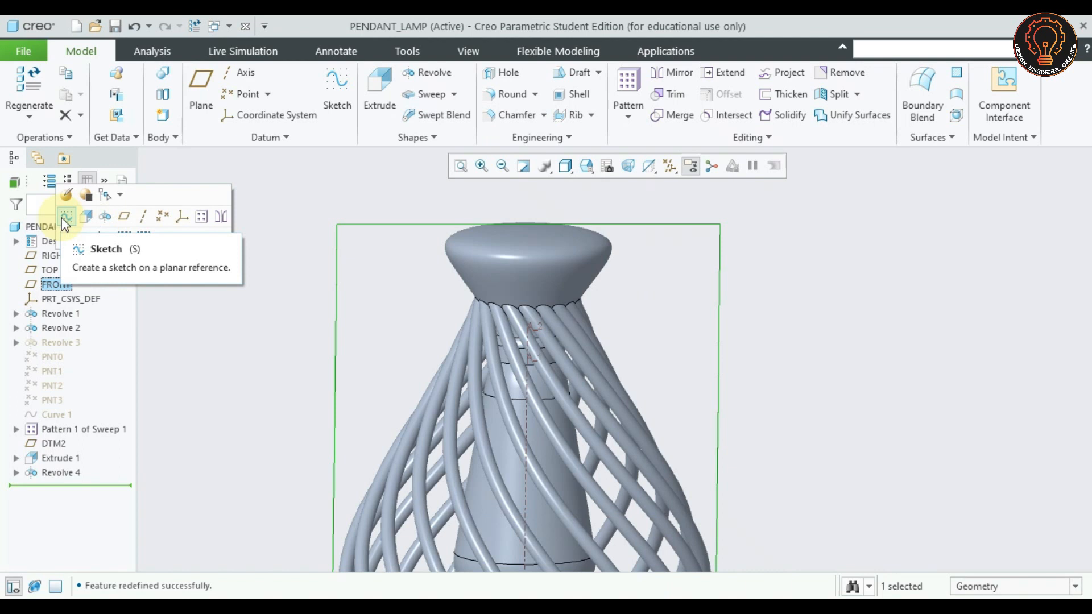
click(65, 217)
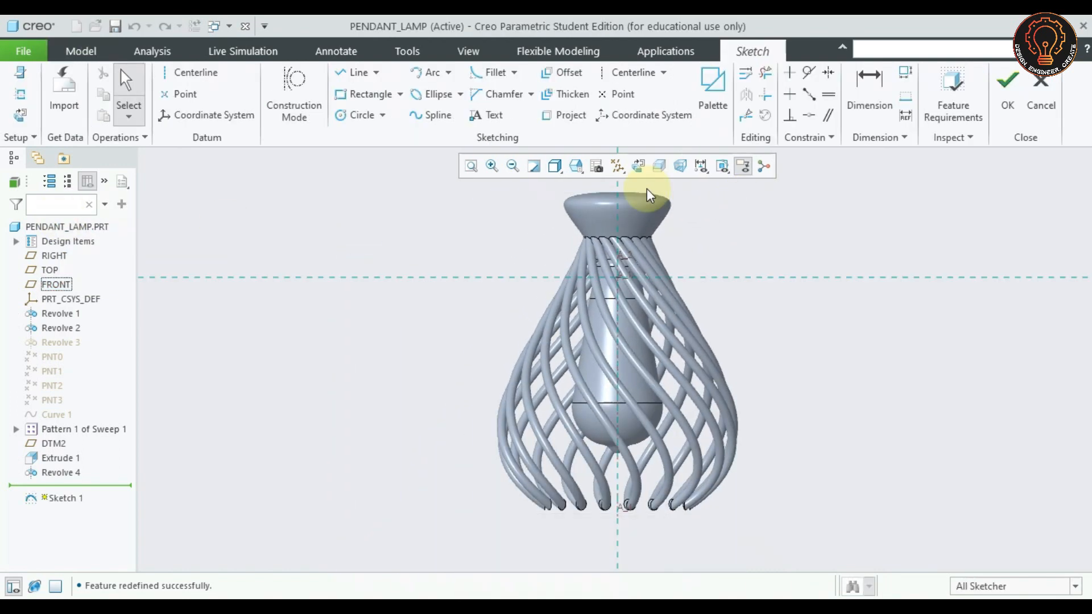
scroll(647, 189, down, 5)
mouse_move(647, 182)
shift+middle_down()
mouse_move(705, 203)
mouse_move(586, 258)
shift+middle_up()
scroll(586, 259, down, 3)
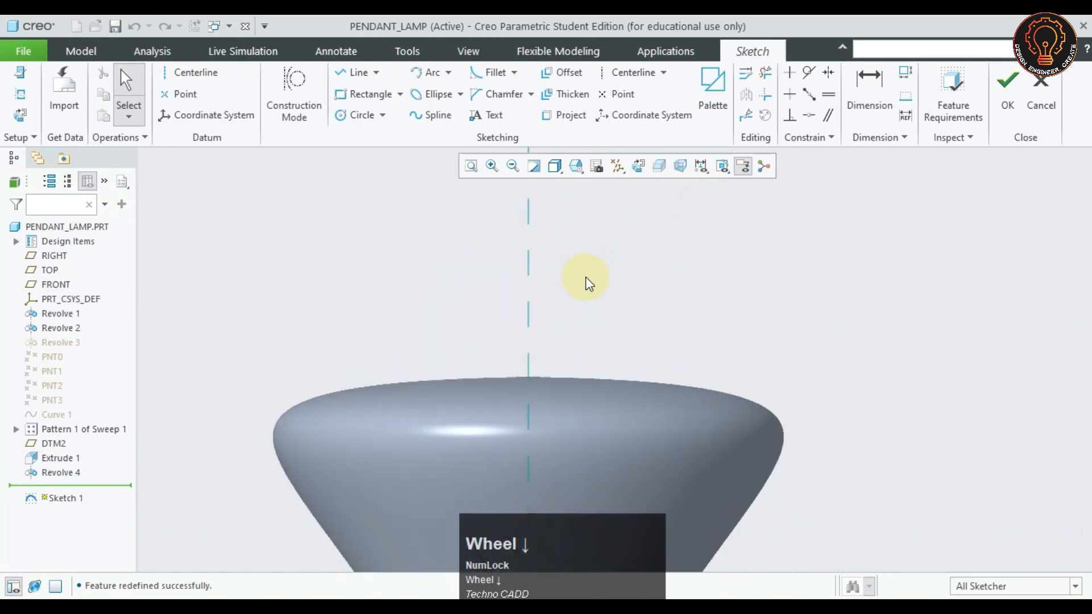
click(433, 115)
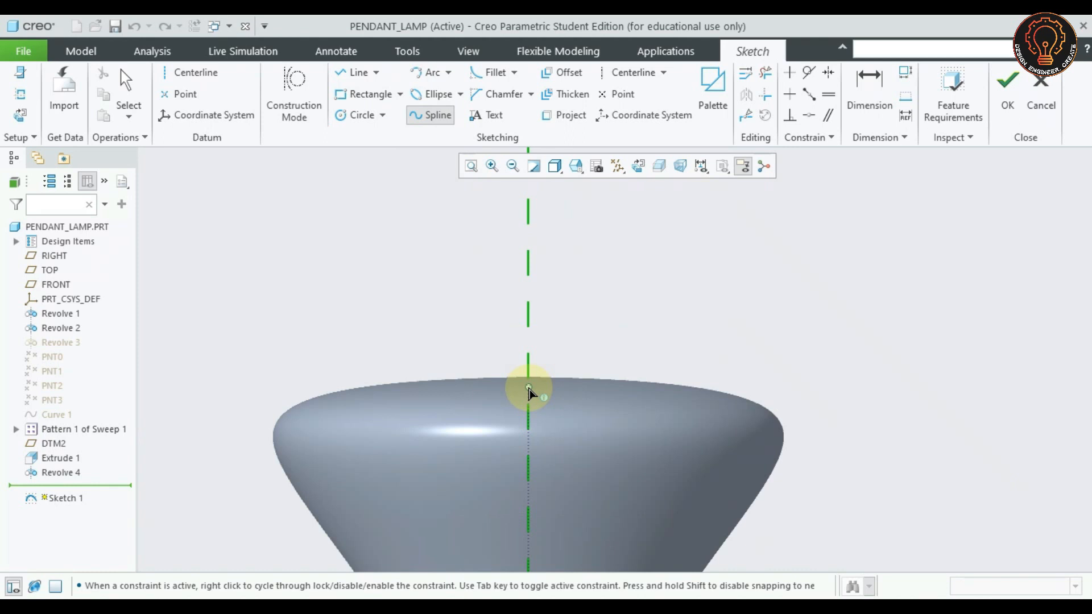
click(528, 391)
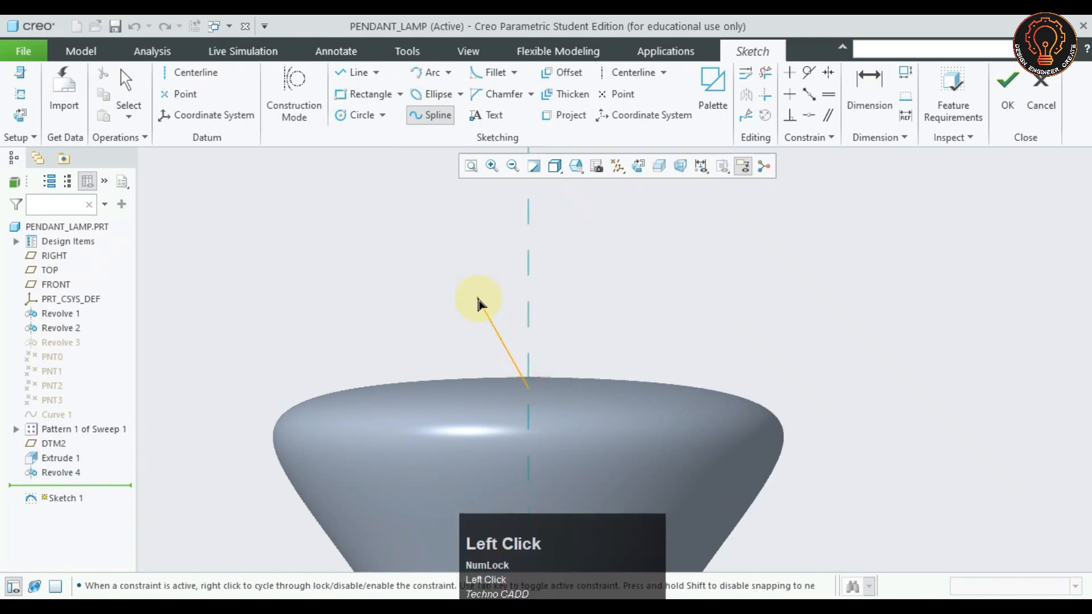
middle_click(556, 209)
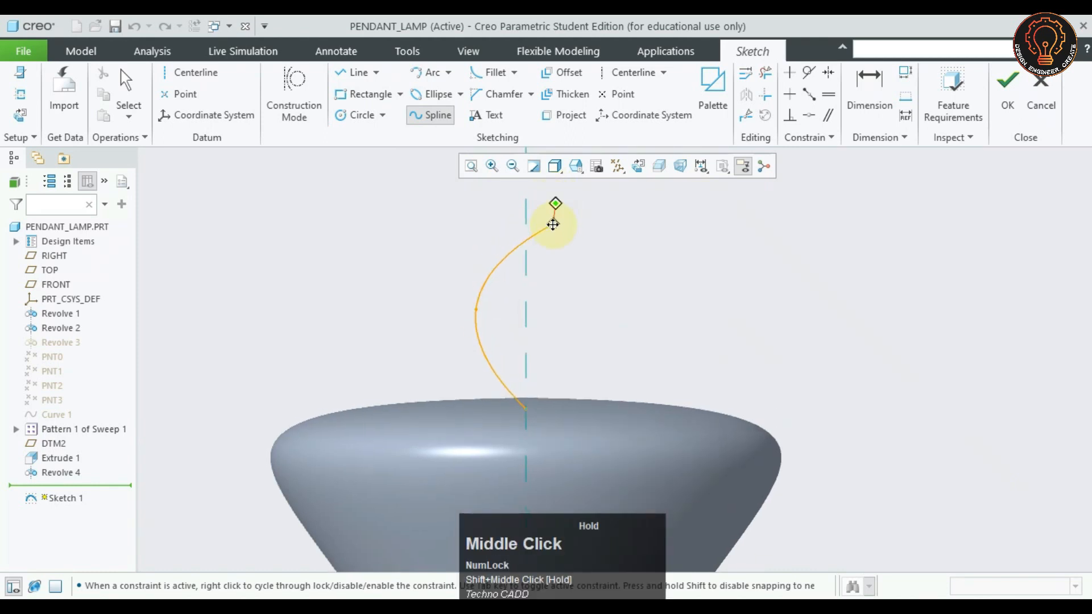
scroll(560, 251, up, 3)
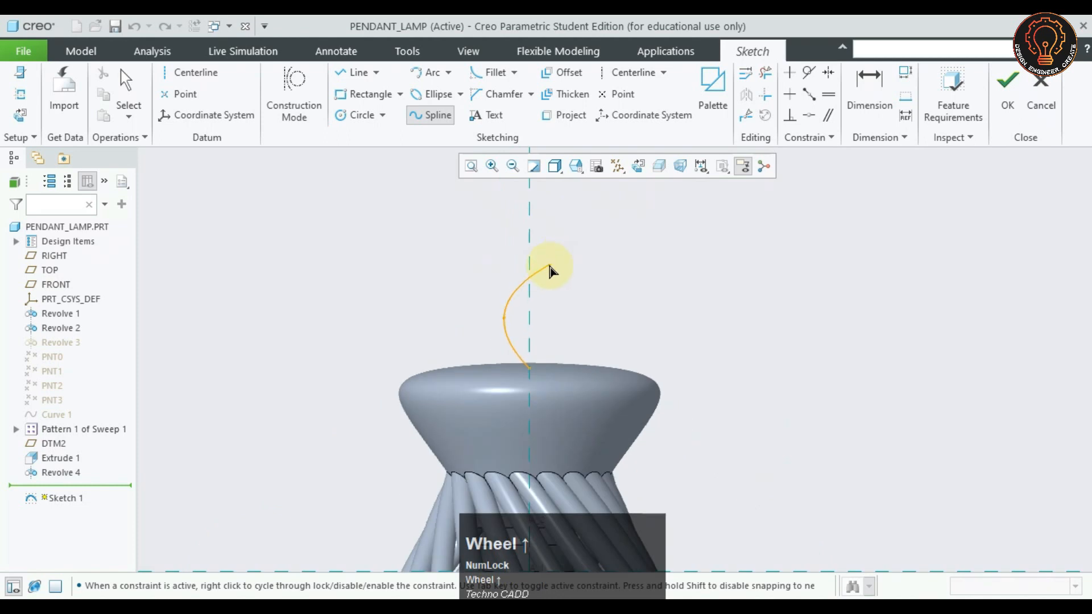
drag(518, 198, 539, 187)
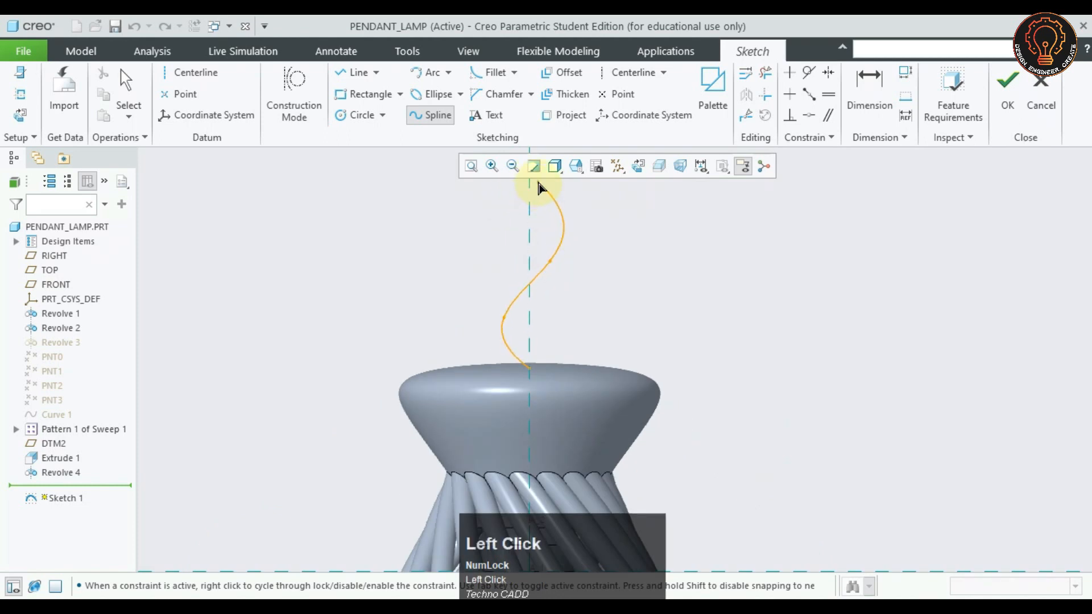
middle_click(597, 268)
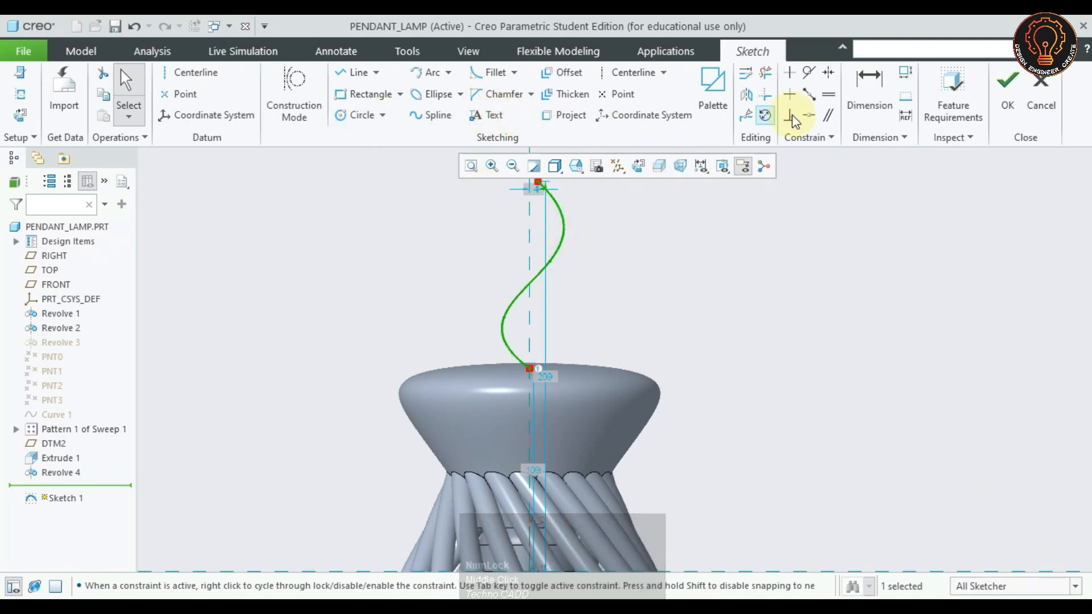
click(1008, 88)
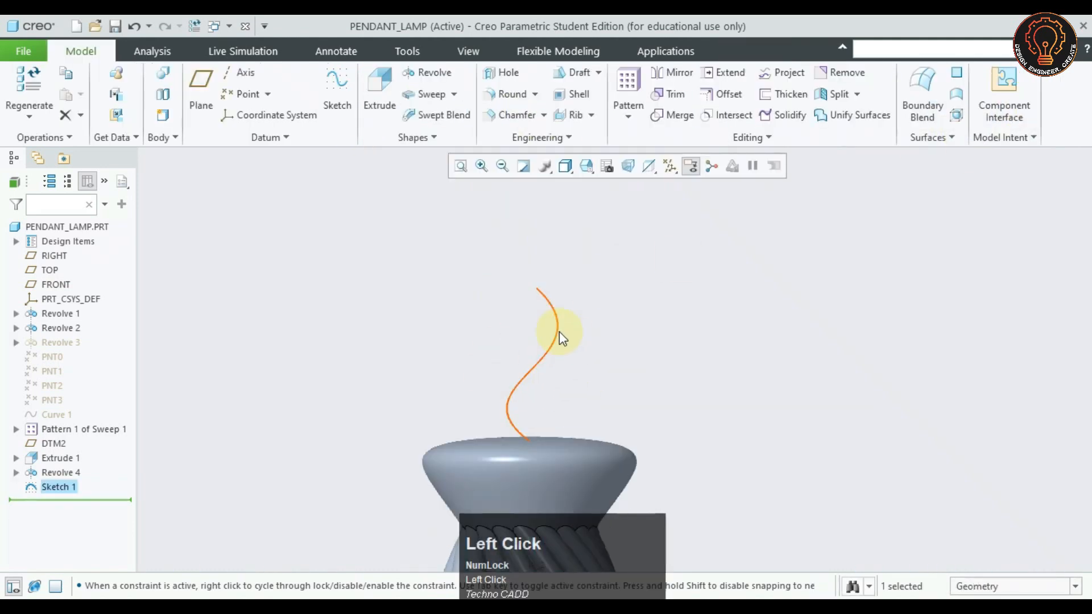
Start a sweep along the S-shaped curve and draw a section circle about 3 mm in diameter, centered on the trajectory's start
click(559, 333)
click(426, 94)
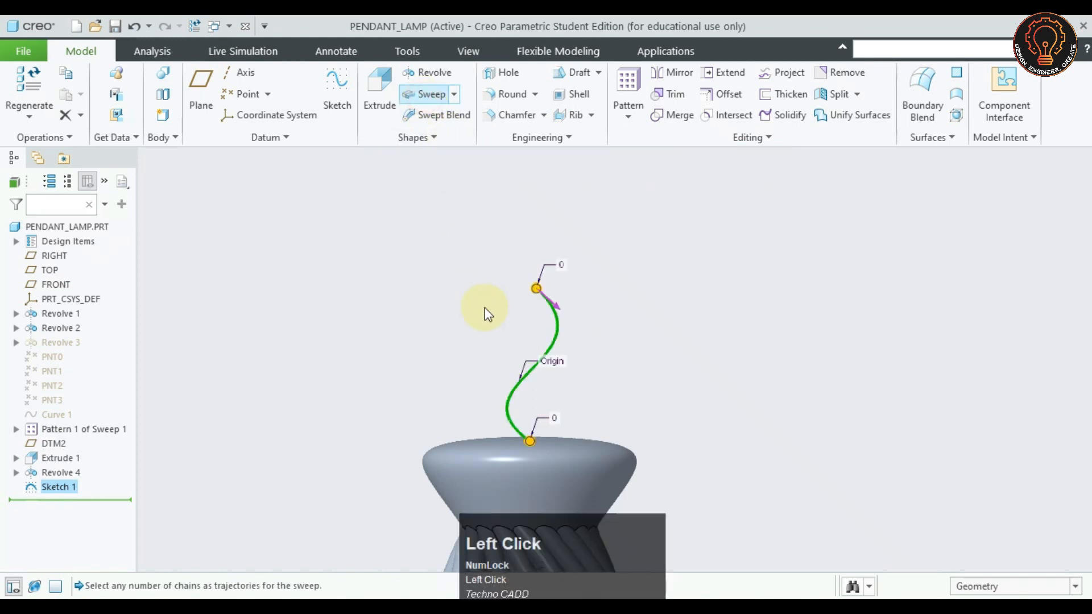
click(198, 91)
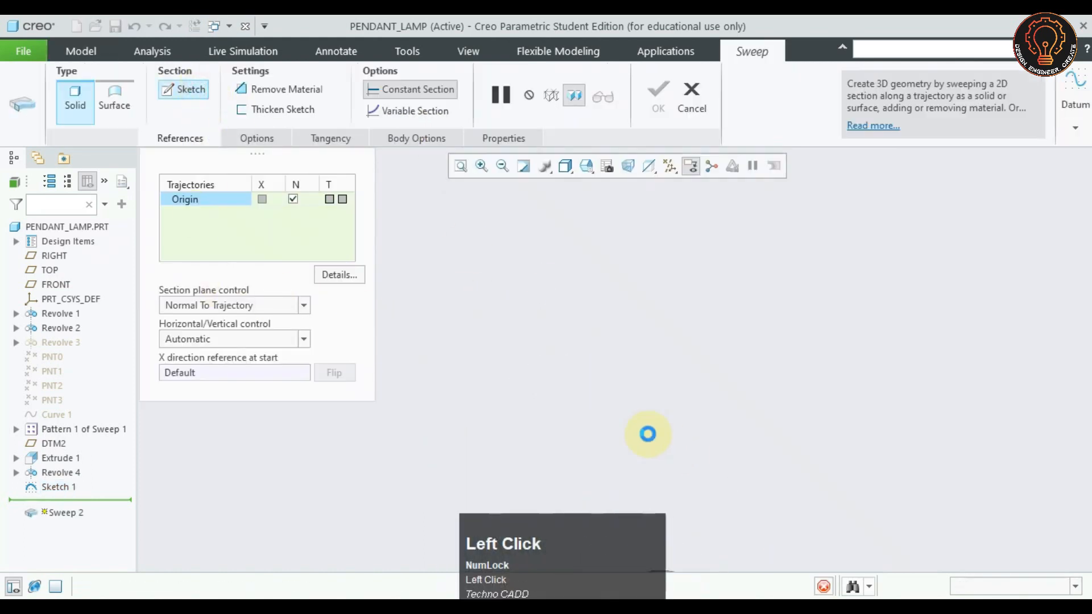
scroll(712, 446, up, 1)
mouse_move(853, 424)
middle_down()
mouse_move(746, 325)
mouse_move(585, 419)
middle_up()
scroll(601, 411, down, 5)
scroll(602, 411, down, 3)
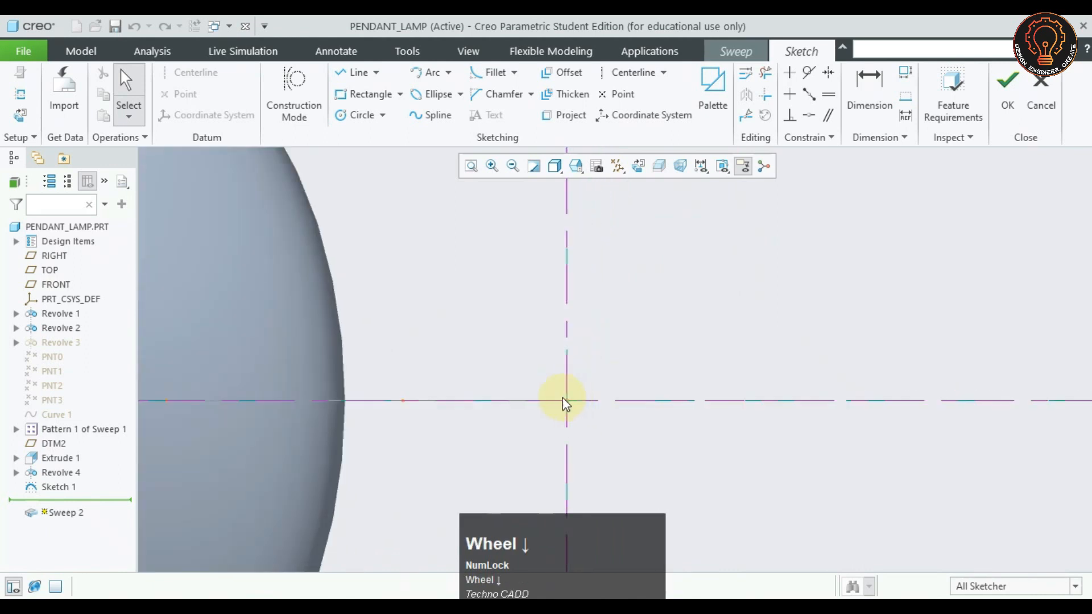
click(367, 117)
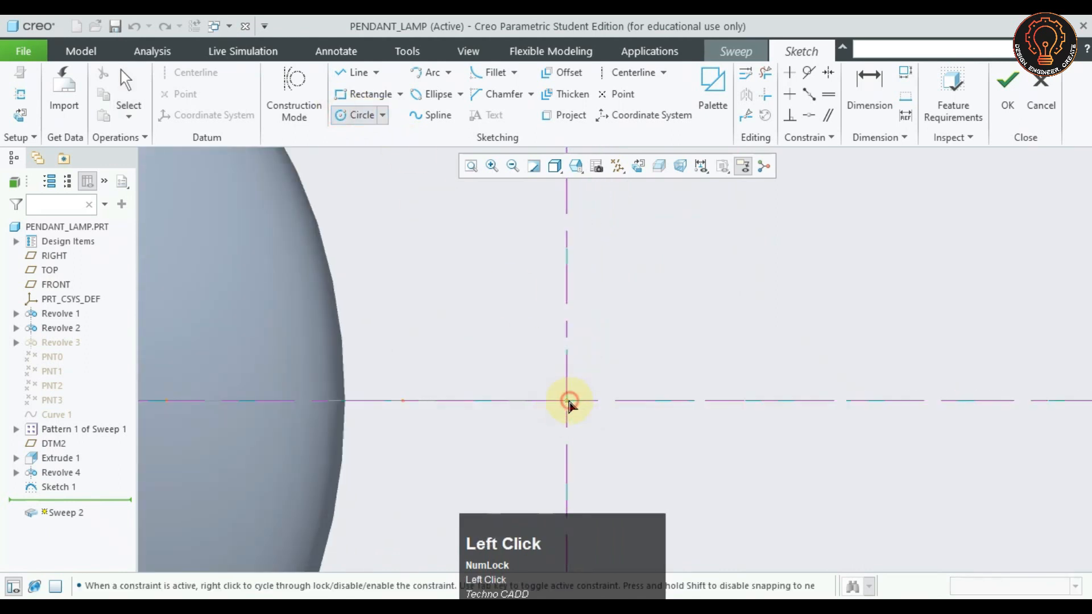
click(567, 400)
click(575, 393)
middle_click(597, 372)
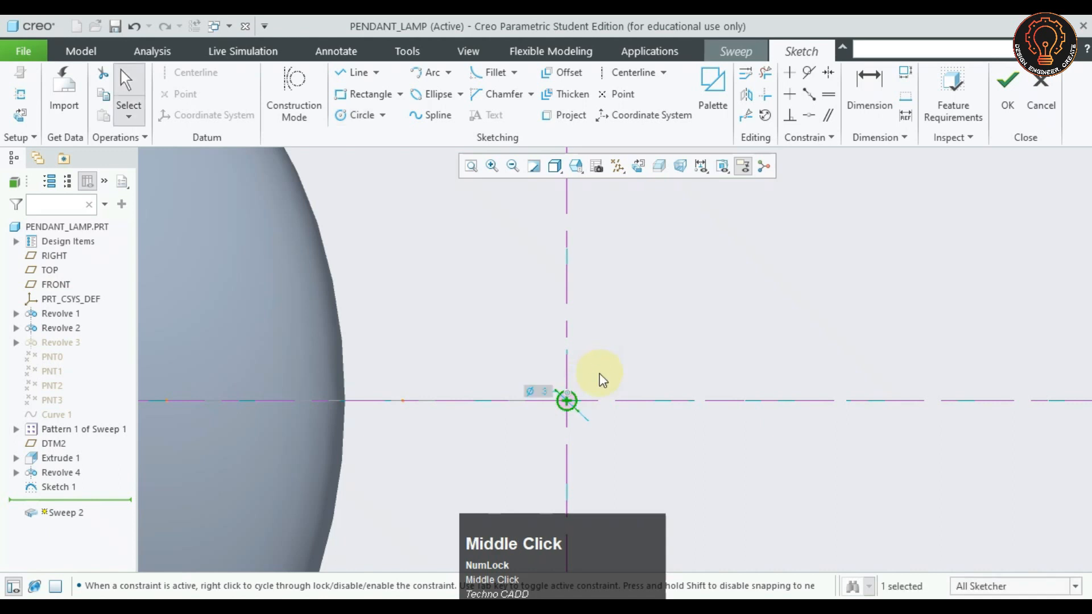
Set the section circle's diameter to 5 mm and complete the solid sweep for the lamp's cord
double_click(545, 394)
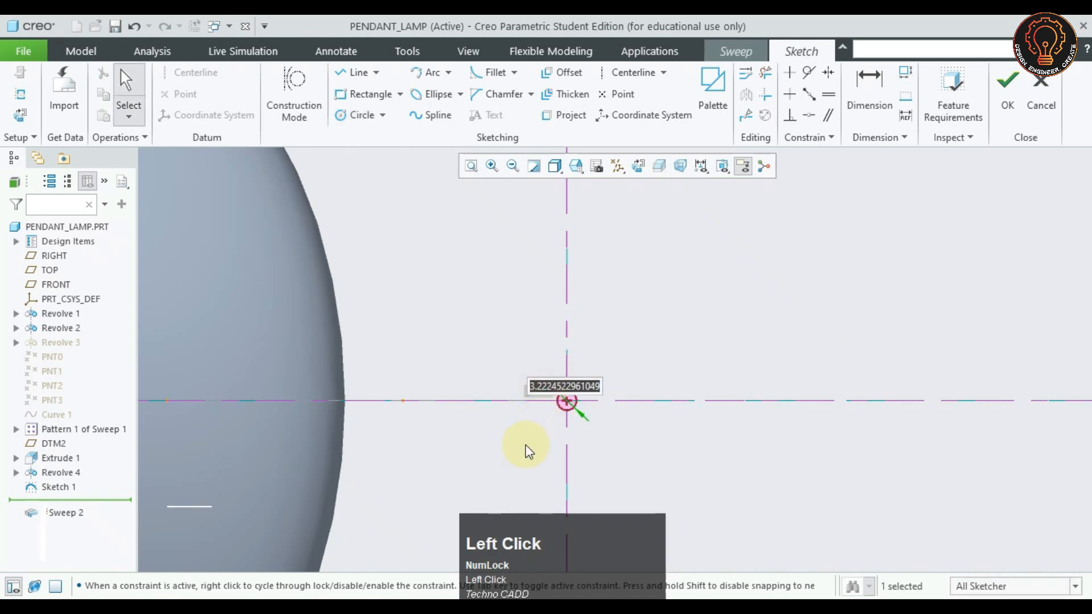
text(5)
key(Return)
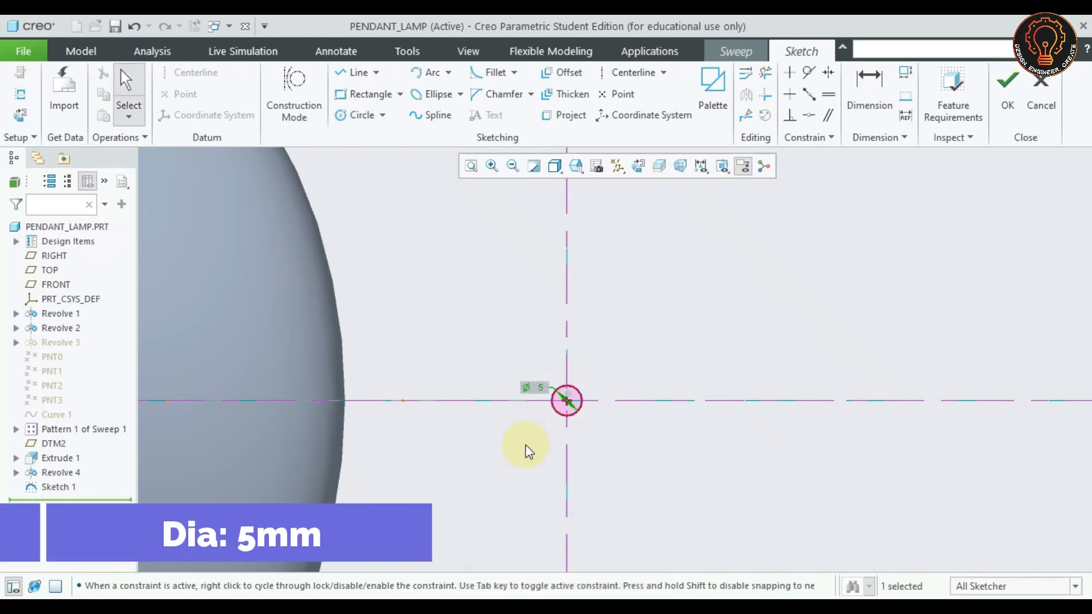
click(1008, 108)
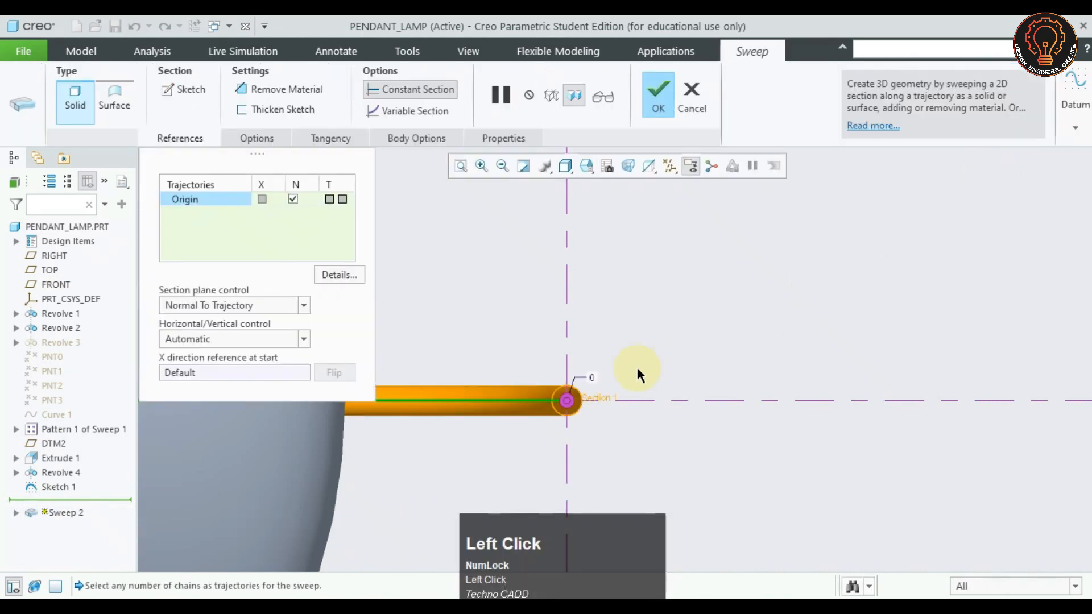
click(655, 98)
scroll(625, 333, up, 5)
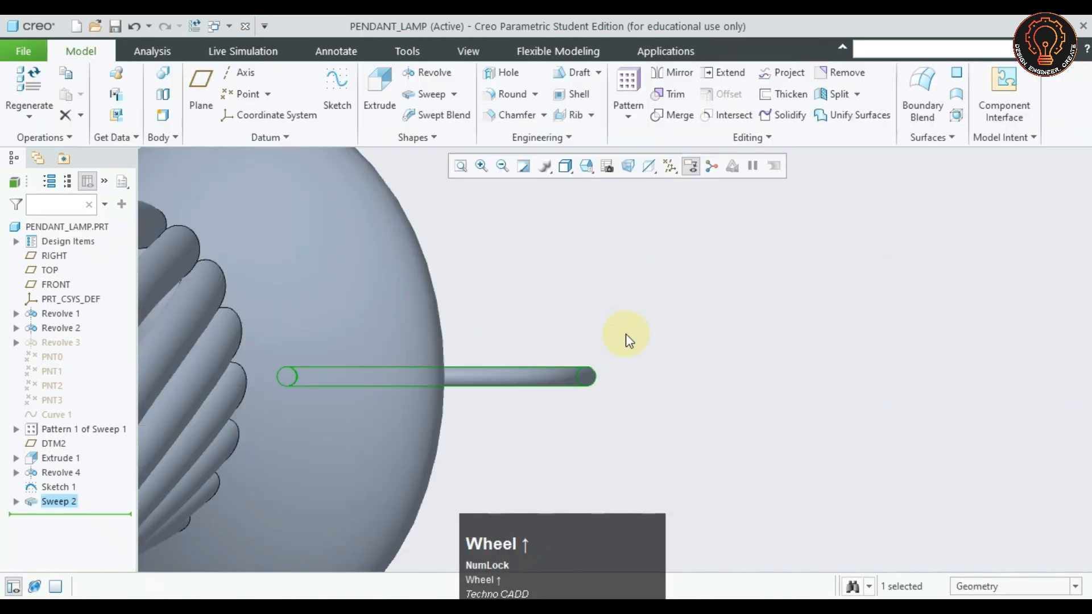
mouse_move(644, 257)
middle_down()
mouse_move(688, 349)
mouse_move(666, 354)
mouse_move(681, 314)
middle_up()
Expand Design Items in the model tree and widen the tree so the body and feature names are readable
key(F12)
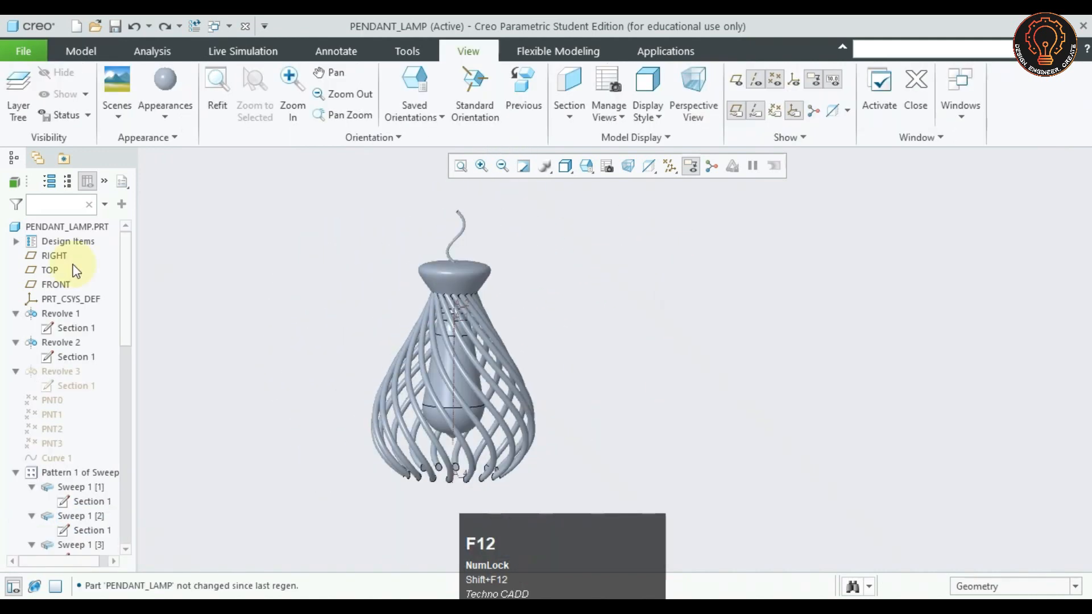
click(17, 242)
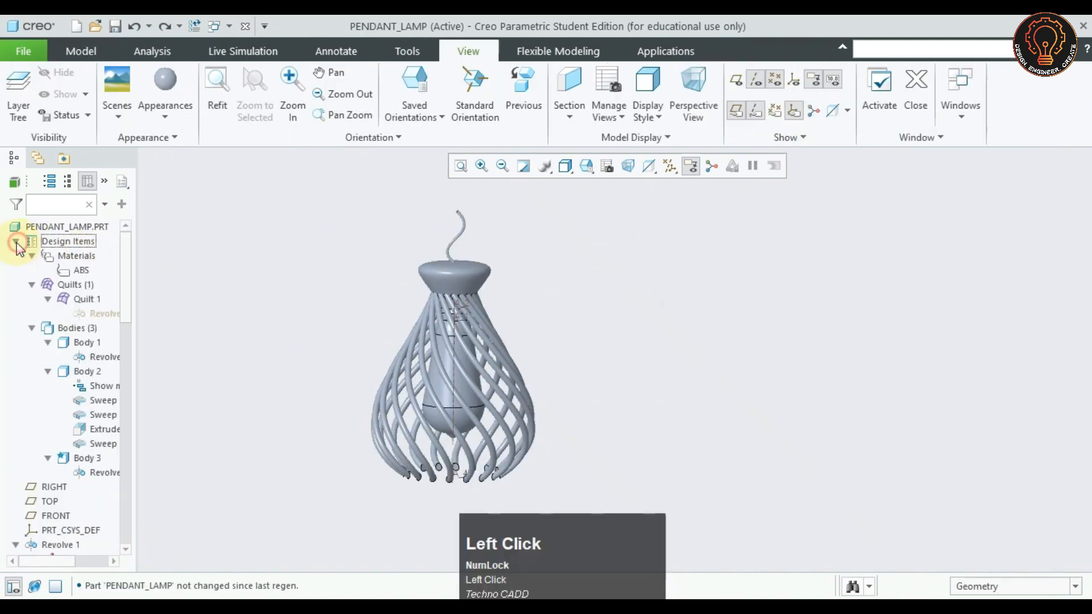
drag(136, 395, 149, 393)
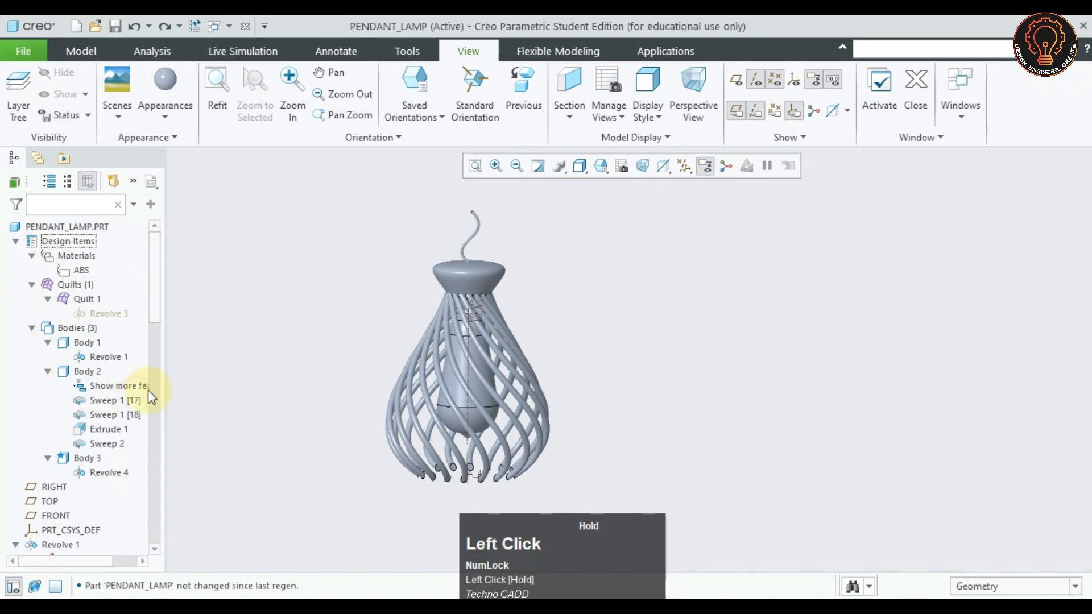
Assign the EVA material from the standard Plastics library to Body 3, the lamp's top cap
click(85, 341)
click(82, 371)
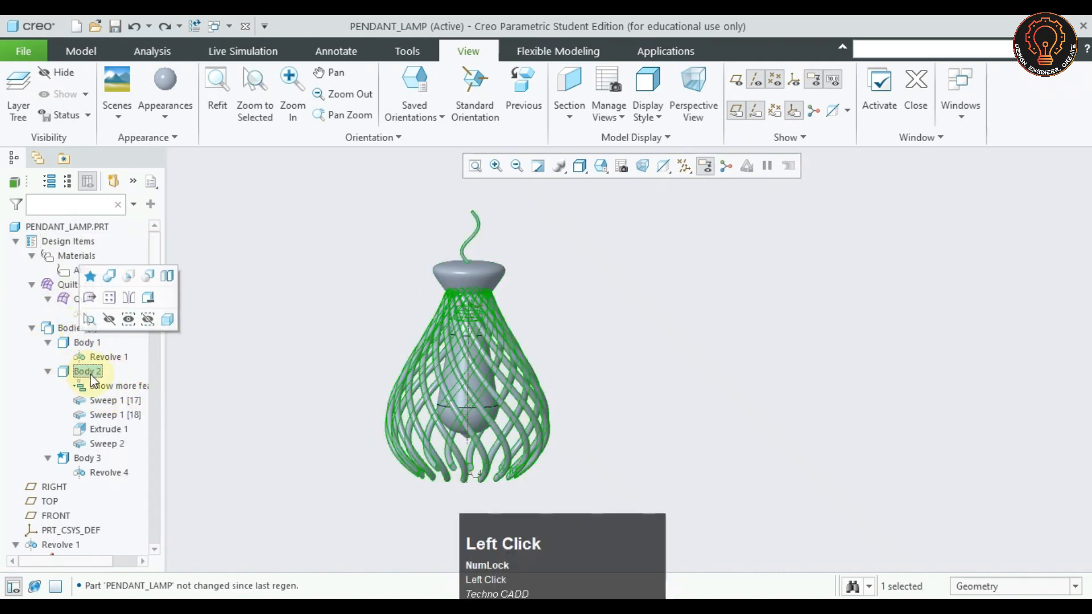
click(71, 458)
right_click(79, 458)
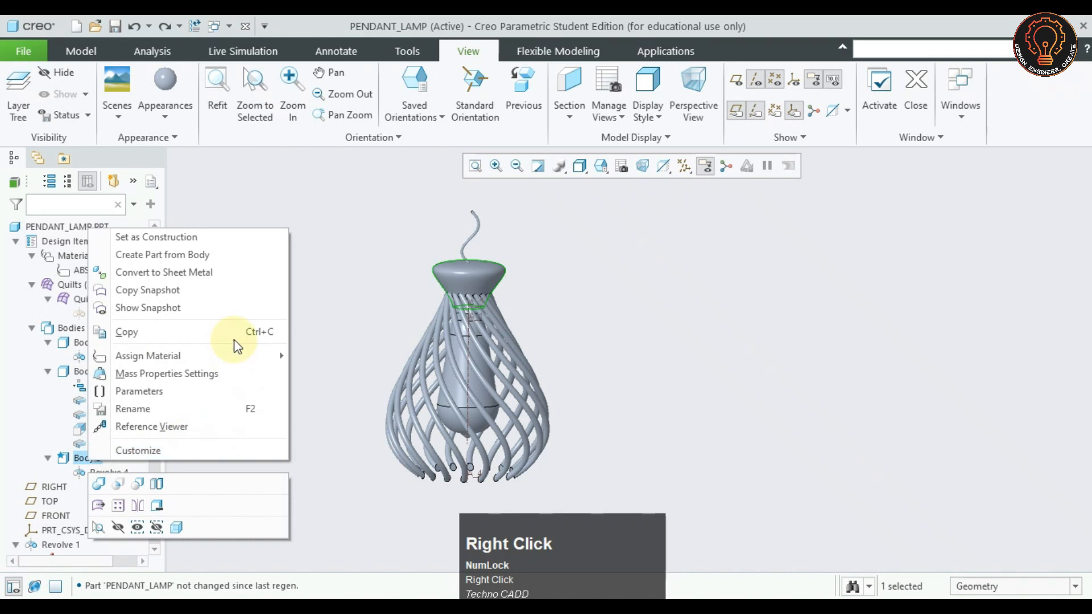
mouse_move(239, 362)
click(369, 407)
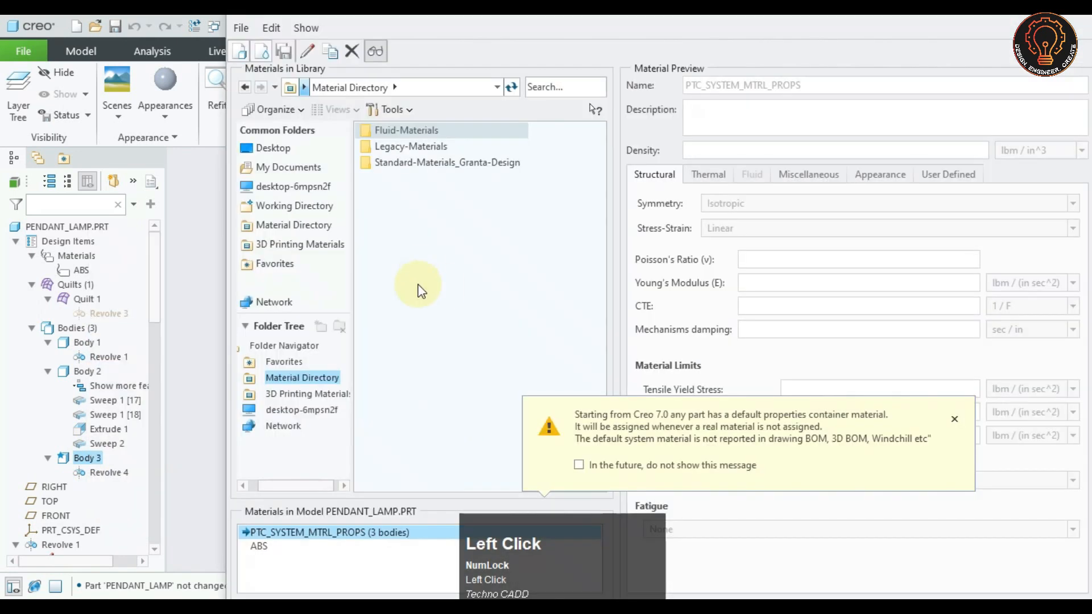
double_click(394, 228)
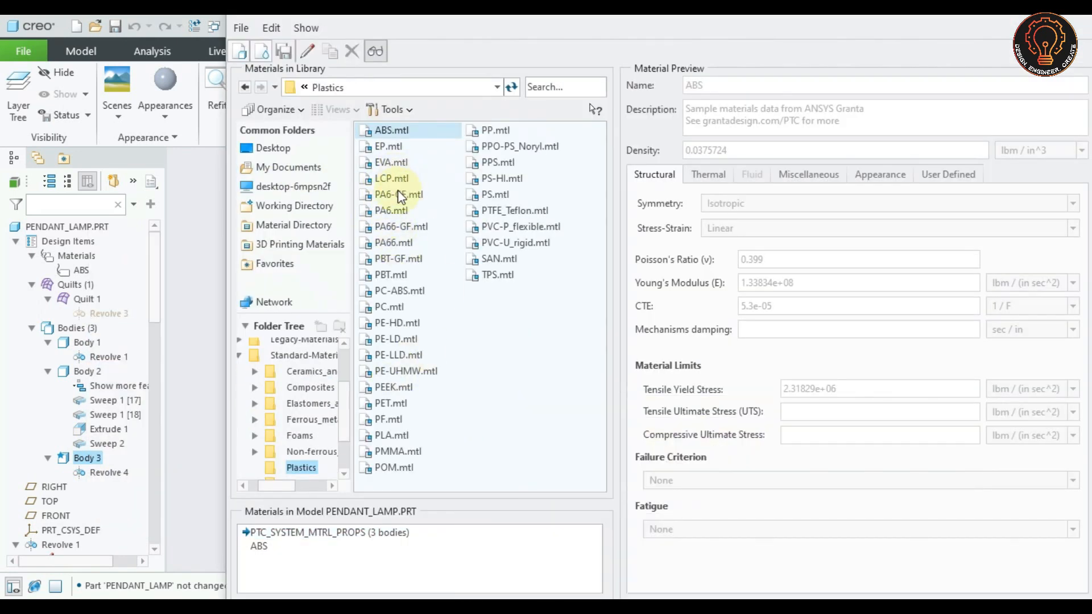
double_click(395, 164)
key(Tab)
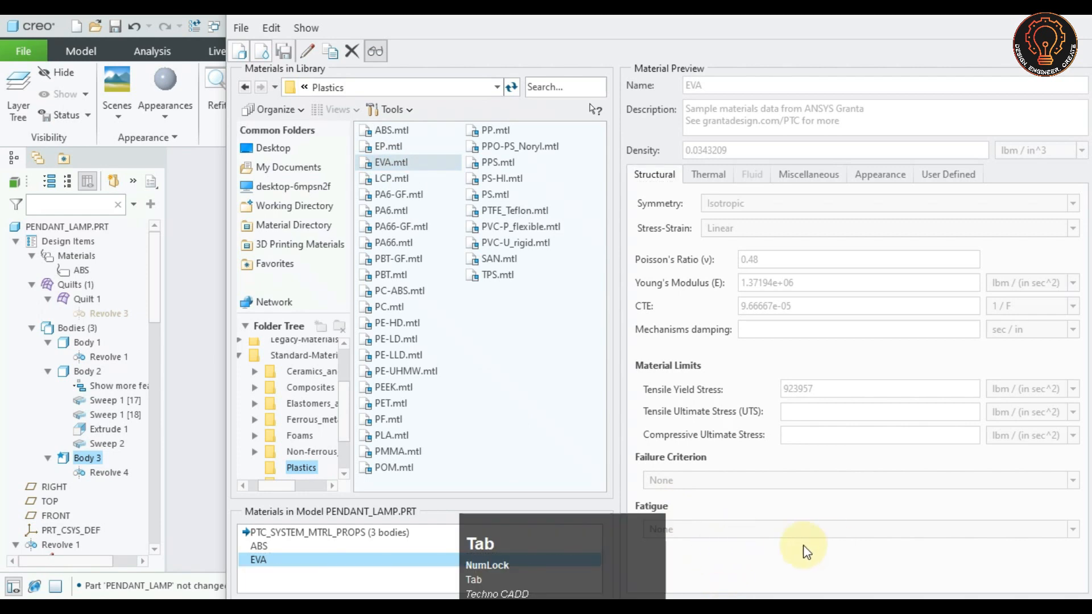
key(Return)
Assign the Glass_ceramic material from the standard Ceramics_and_glasses library to Body 1, the bulb
click(89, 386)
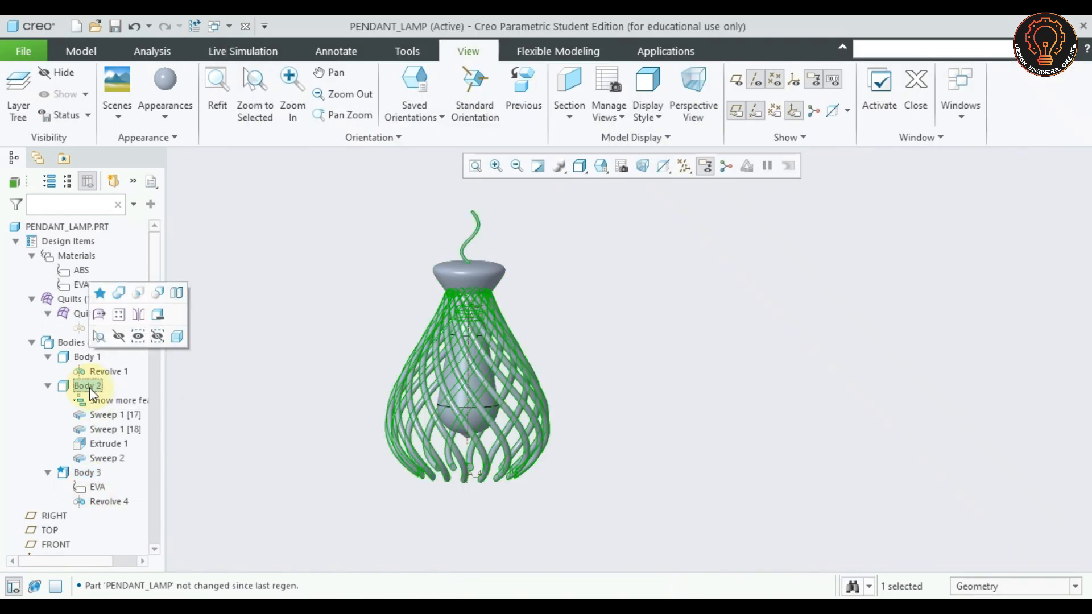
click(94, 356)
right_click(83, 357)
mouse_move(248, 493)
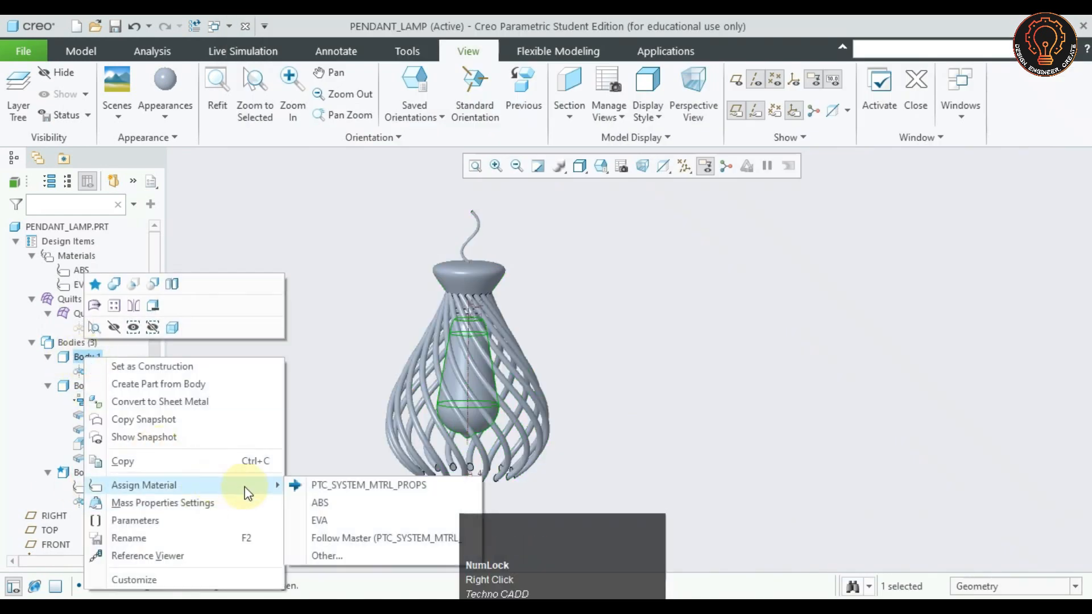
click(345, 556)
double_click(401, 165)
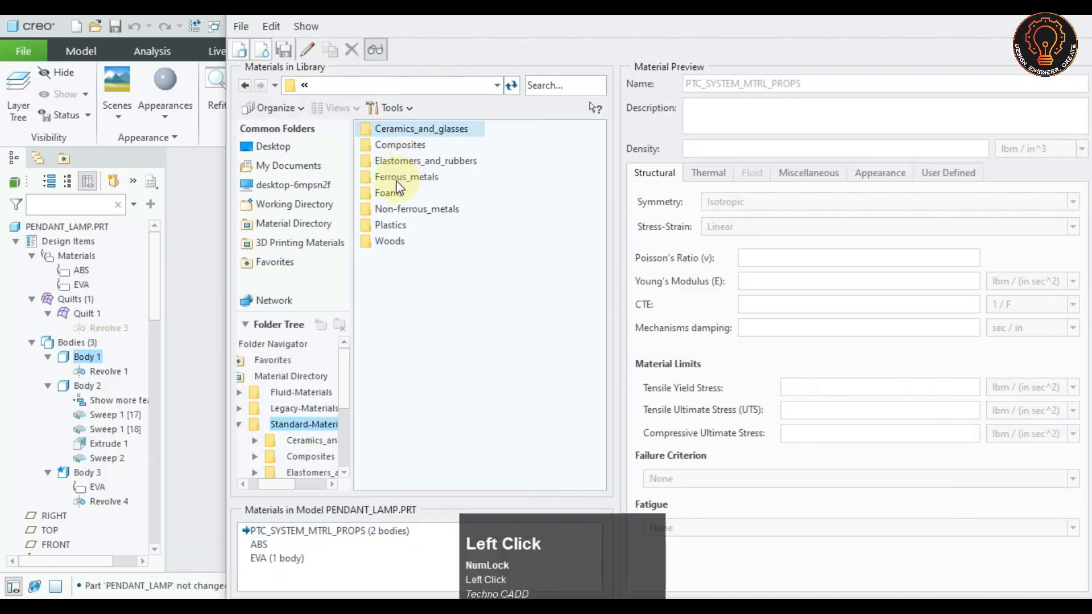
double_click(421, 129)
click(411, 226)
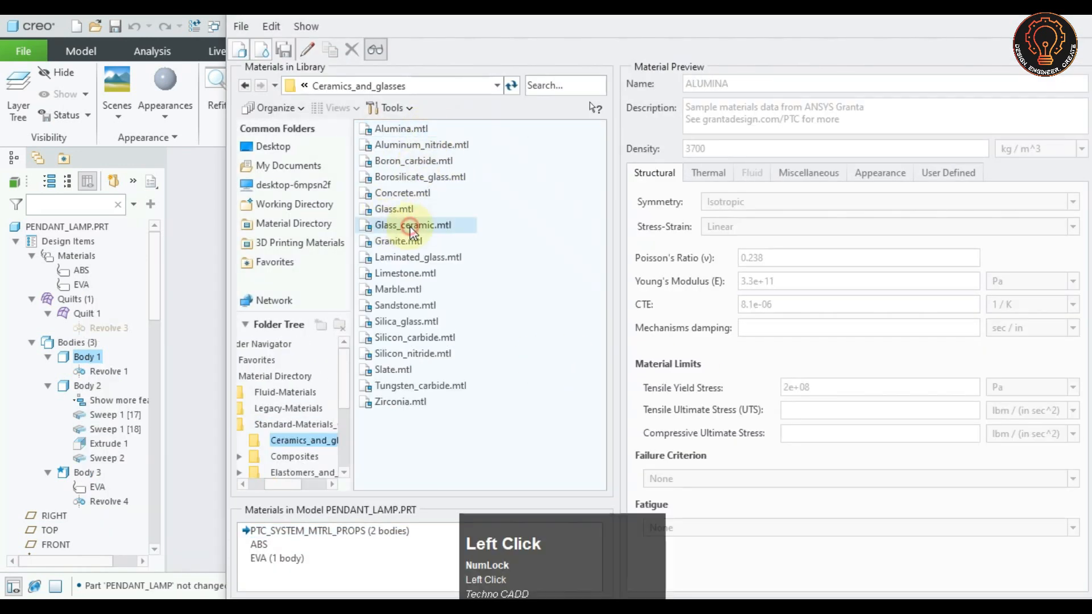
double_click(424, 226)
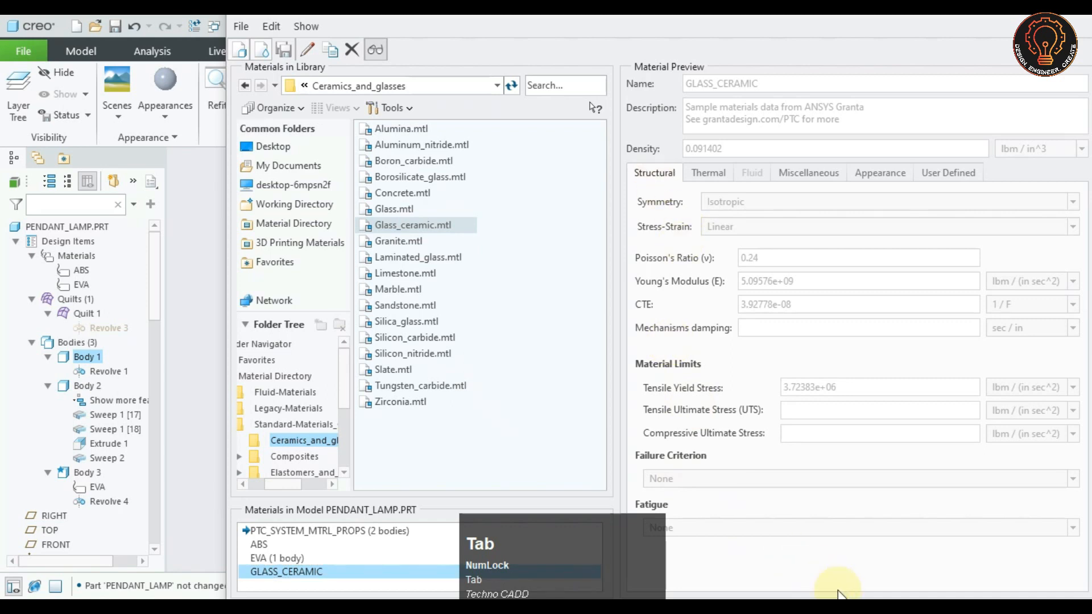
key(Return)
Assign the Brass_wrought material from the standard Non-ferrous_metals library to Body 2, the shade rods and cord
click(87, 416)
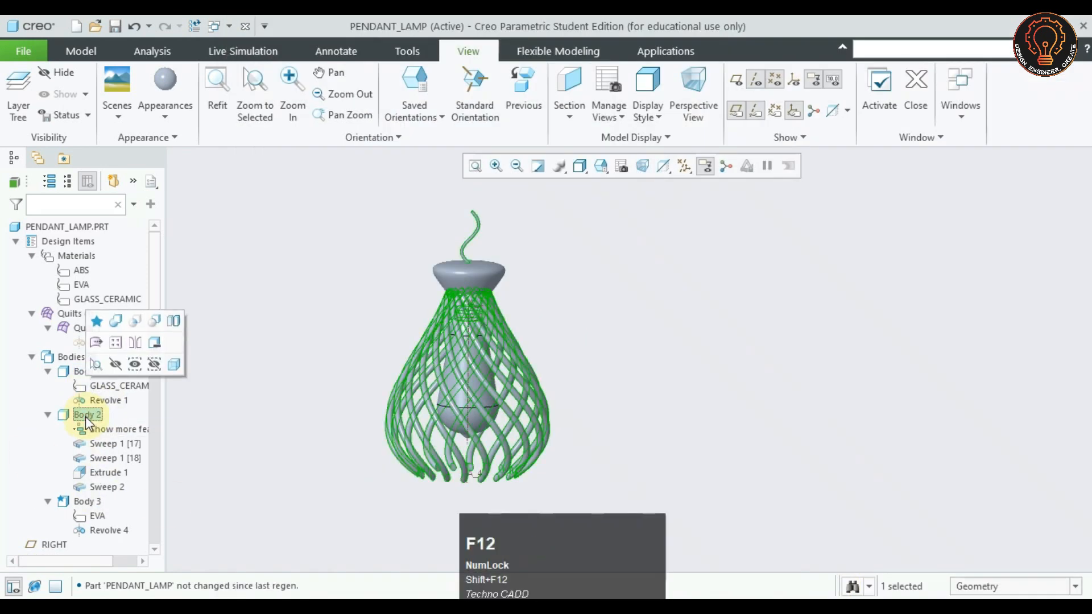
right_click(85, 416)
mouse_move(146, 307)
click(340, 315)
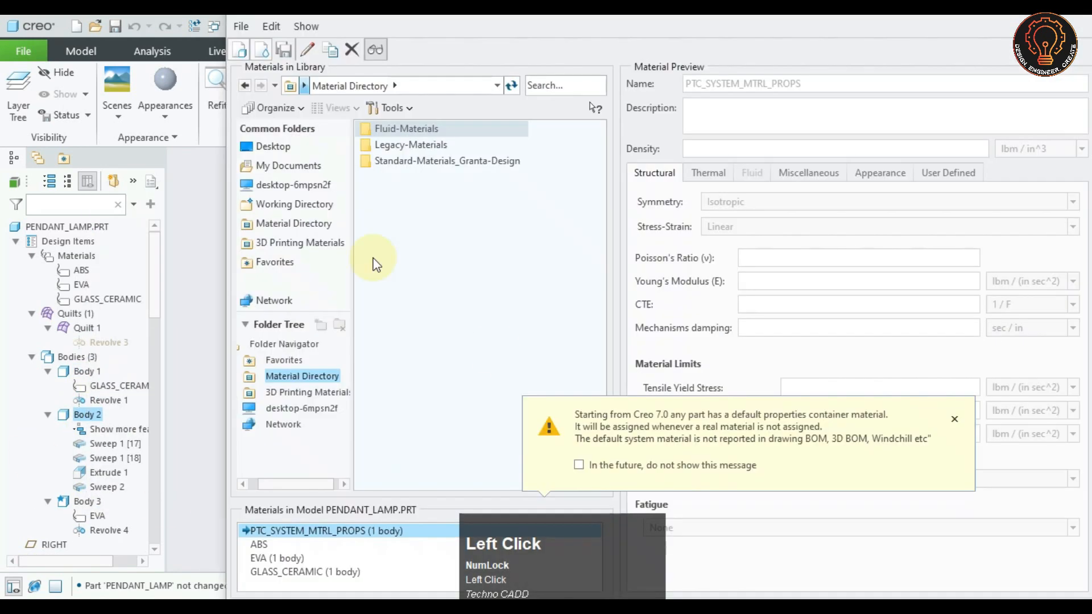
double_click(421, 161)
double_click(424, 209)
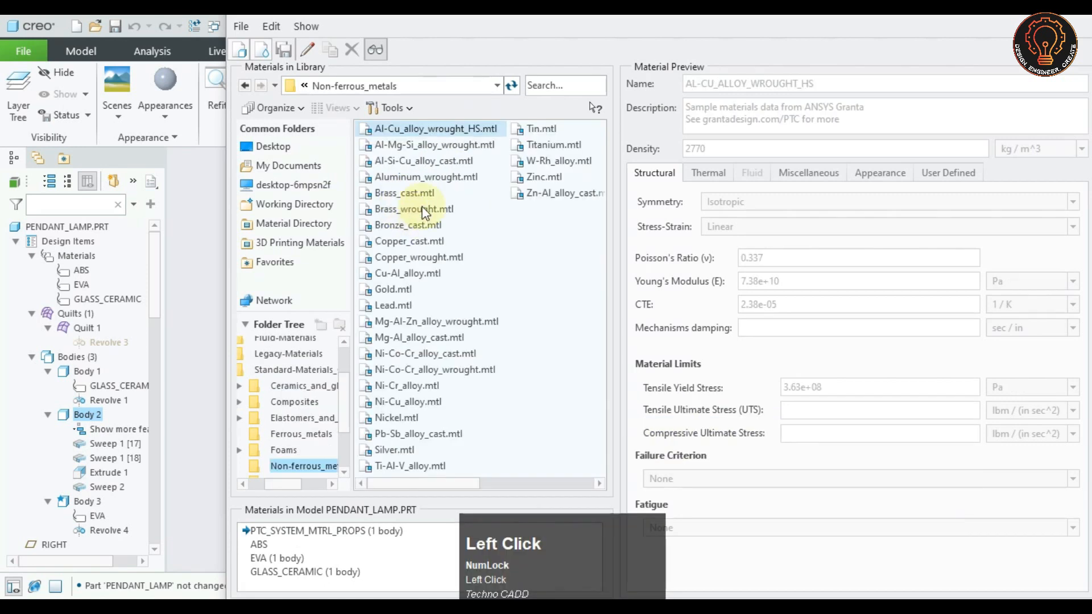
double_click(425, 211)
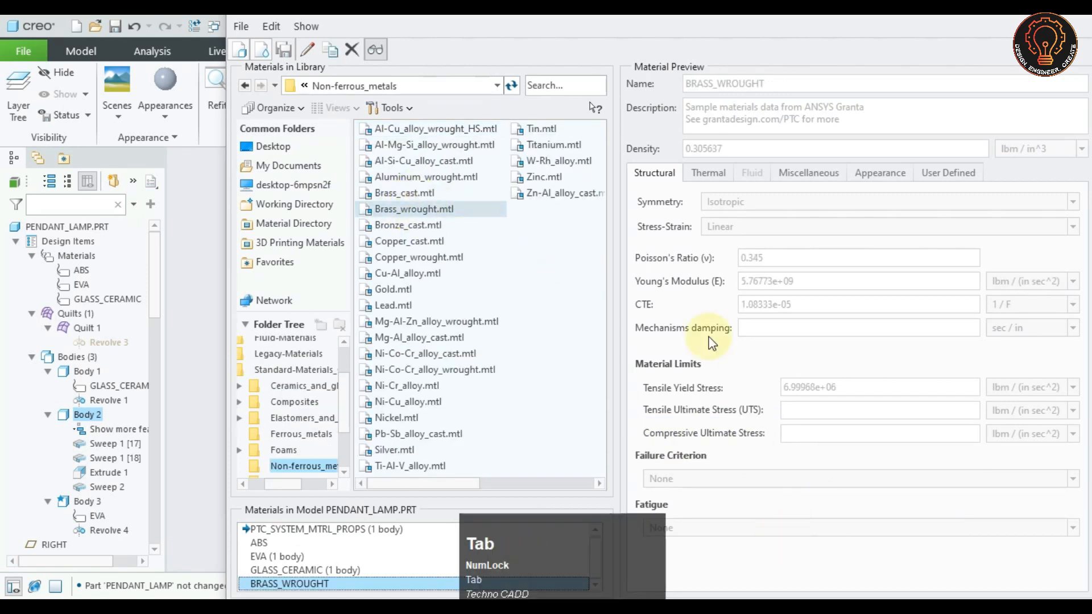
key(Return)
click(842, 475)
Collapse Design Items and the sweep pattern in the model tree
click(16, 243)
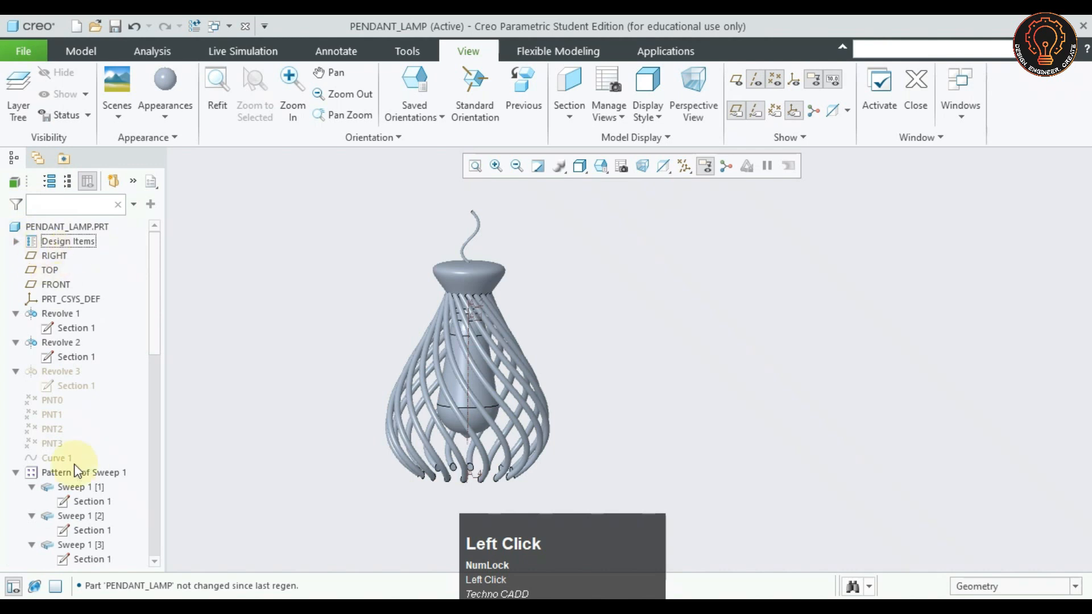
click(16, 472)
shift+middle_drag(555, 268, 674, 309)
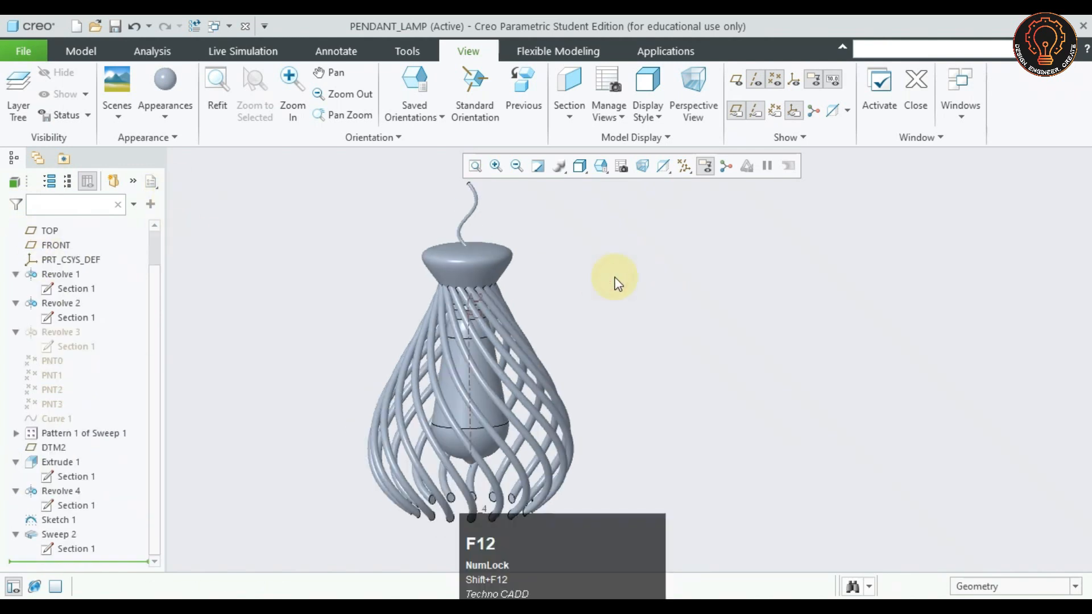
Apply the glossy yellow-gold appearance to the whole body of shade rods and cord, using the Body selection filter
click(165, 116)
click(257, 236)
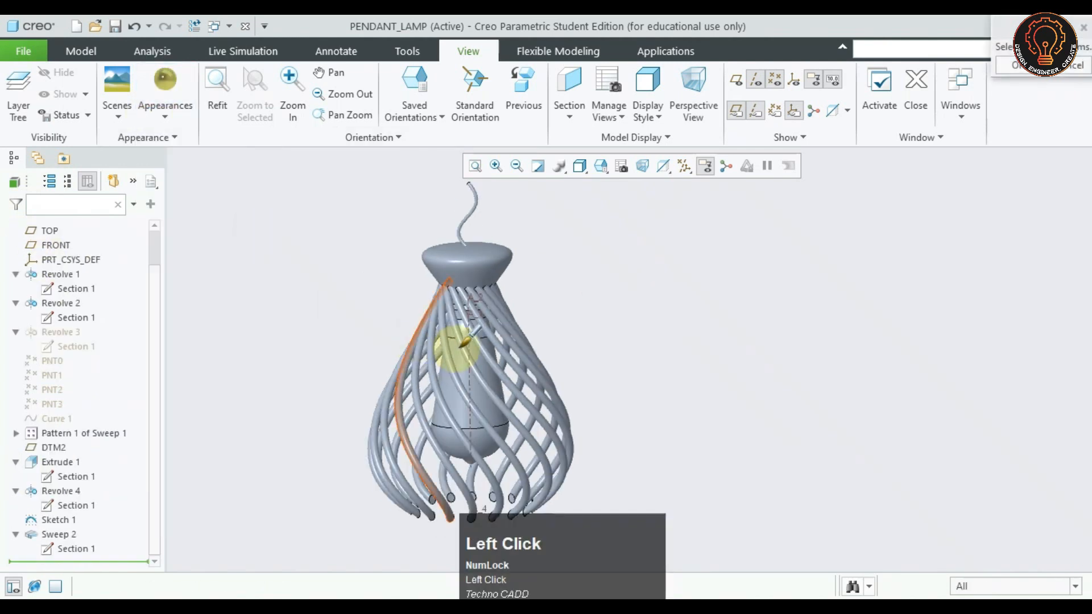
click(1072, 586)
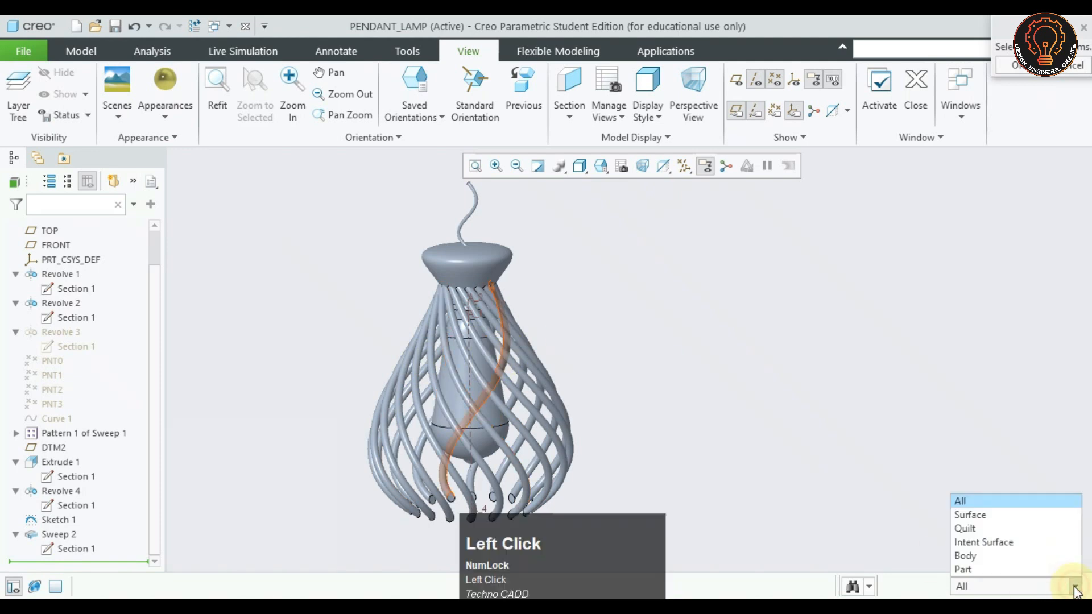
click(1010, 557)
click(543, 364)
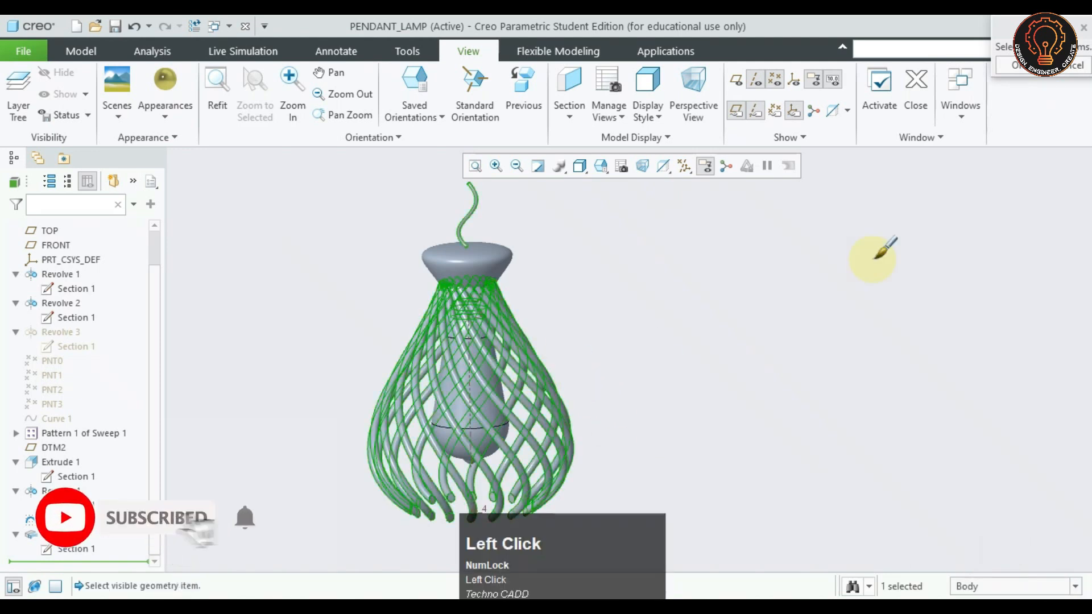
click(1017, 78)
scroll(511, 398, up, 1)
mouse_move(666, 394)
middle_down()
mouse_move(690, 390)
mouse_move(639, 383)
mouse_move(646, 410)
mouse_move(660, 391)
middle_up()
Apply the clear transparent appearance to the bulb body, using the Body selection filter
click(164, 119)
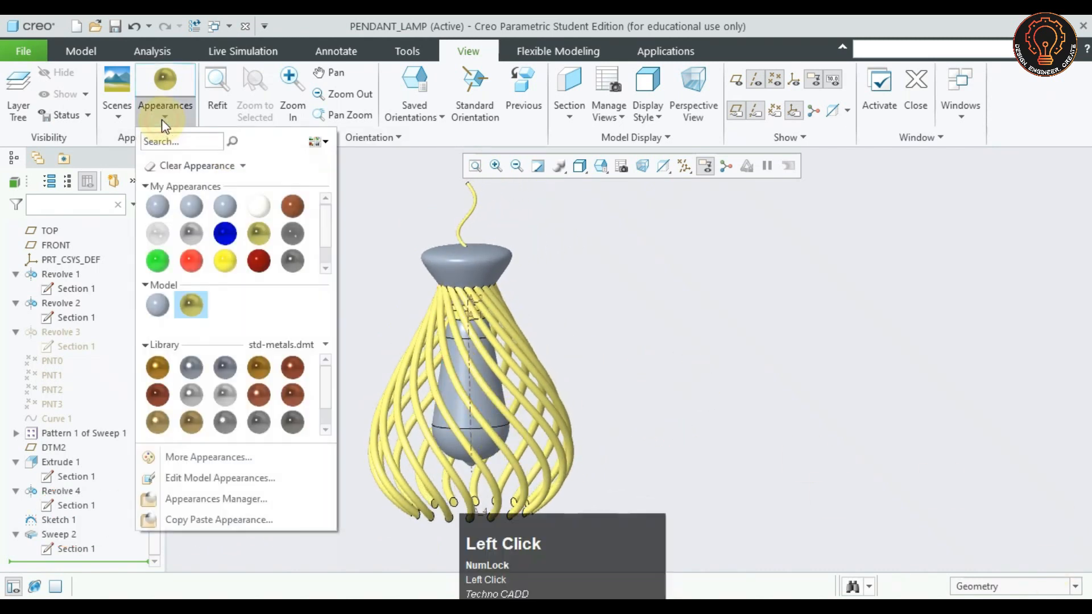
click(158, 238)
click(1062, 587)
click(1001, 556)
click(500, 404)
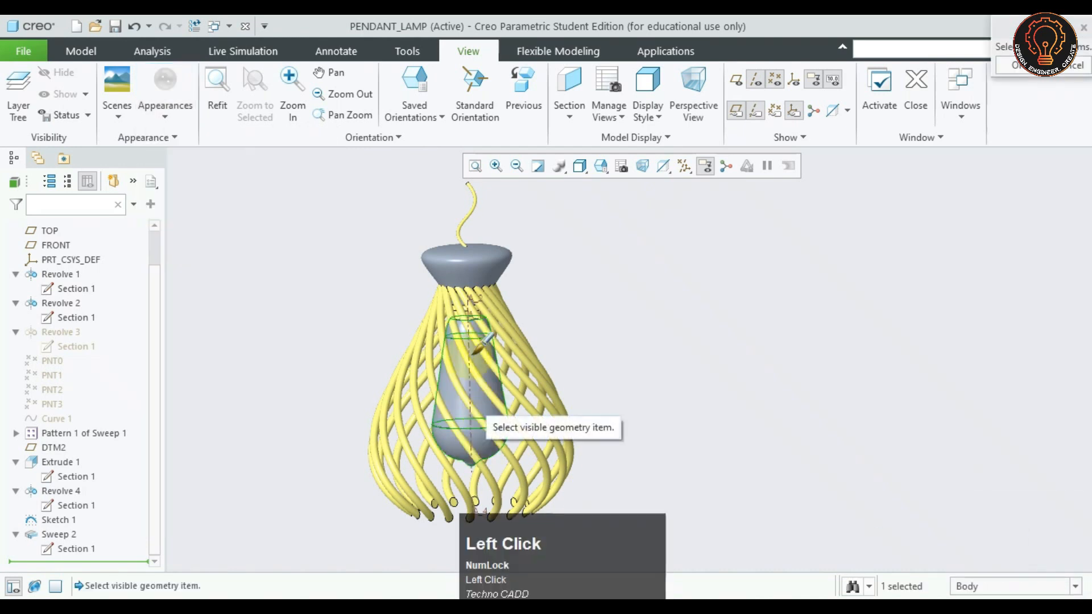
scroll(486, 304, down, 1)
scroll(483, 312, down, 5)
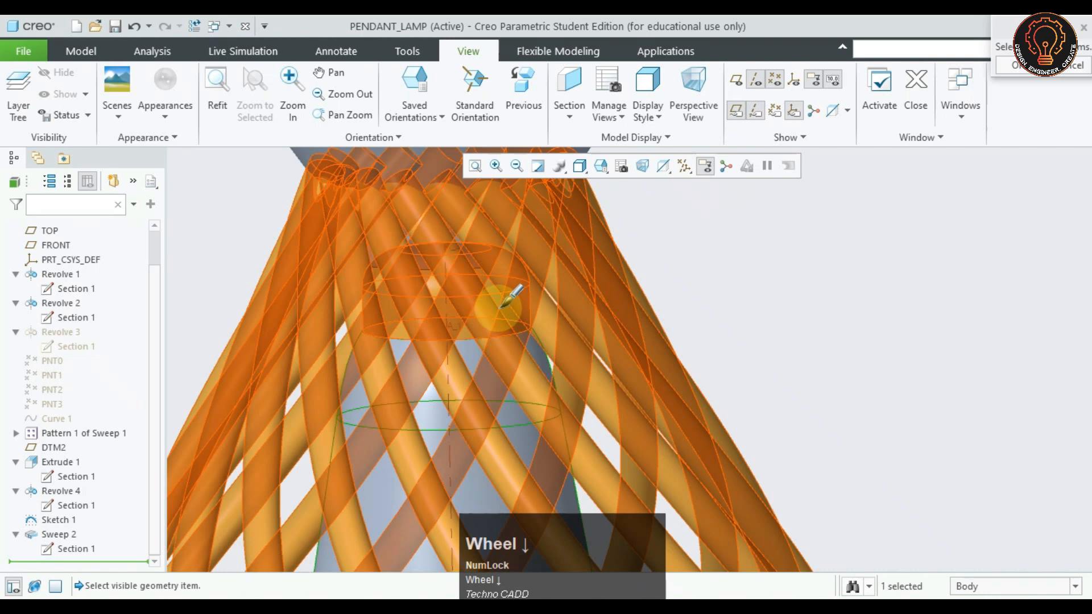
scroll(526, 323, up, 5)
shift+middle_drag(540, 342, 723, 316)
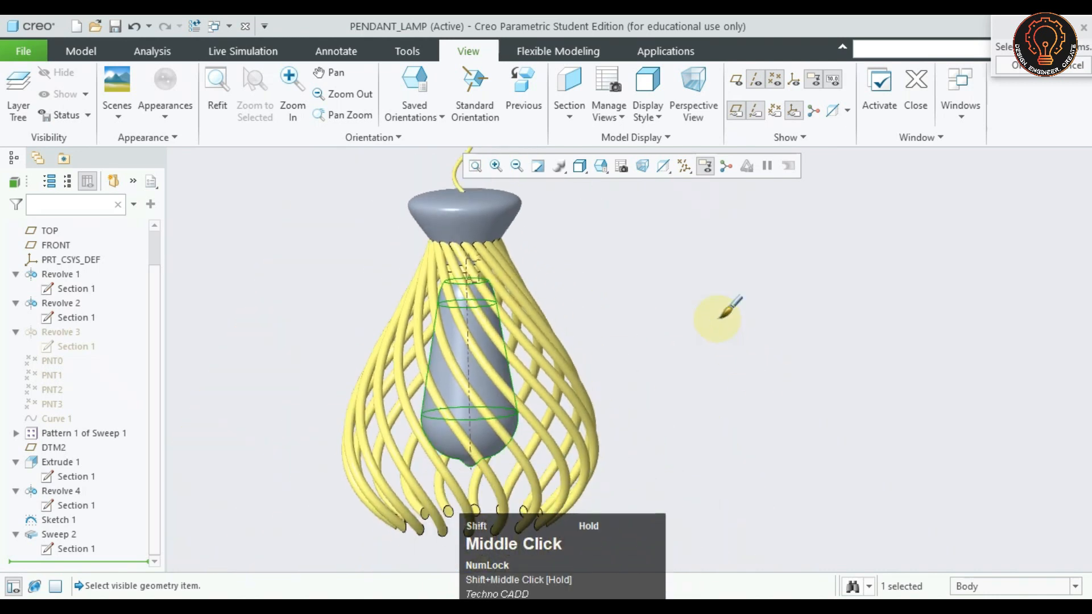
click(1019, 68)
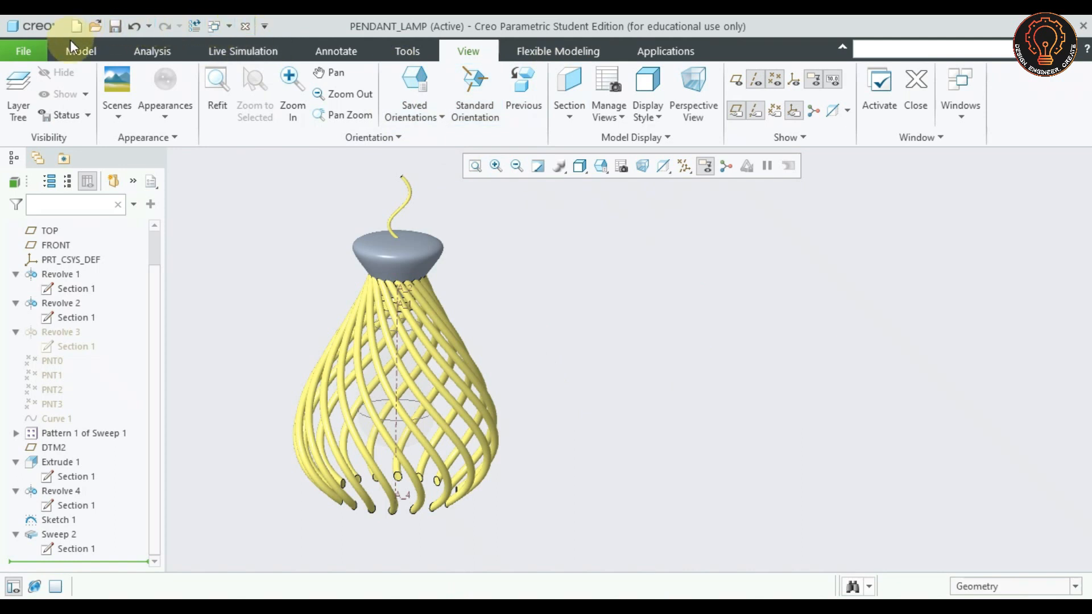
Change the system appearance theme to one with a dark graphics background and accept the options
click(26, 55)
mouse_move(46, 412)
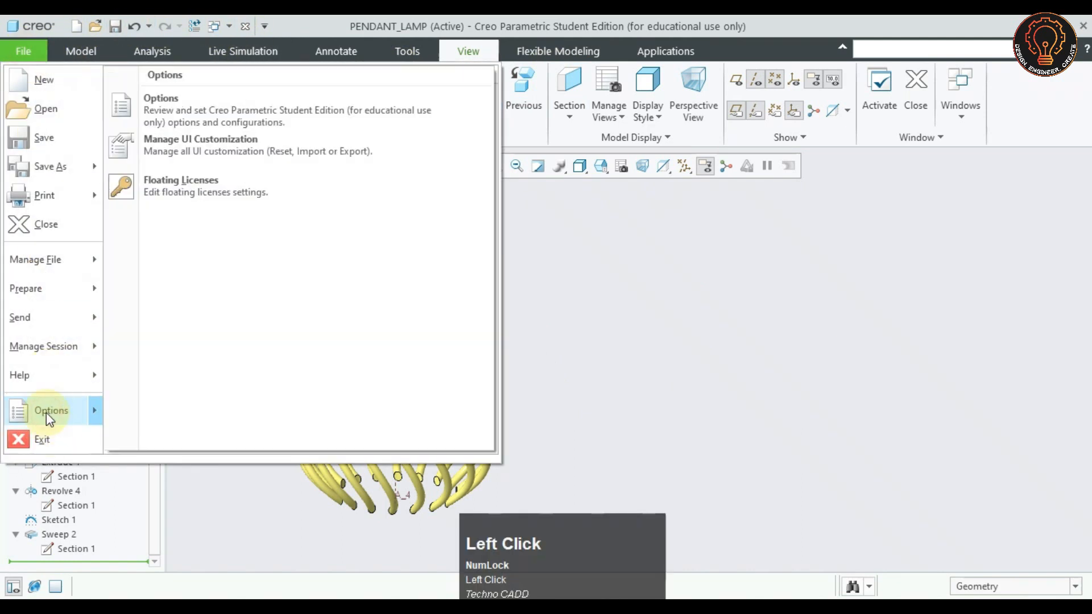
click(178, 106)
click(233, 107)
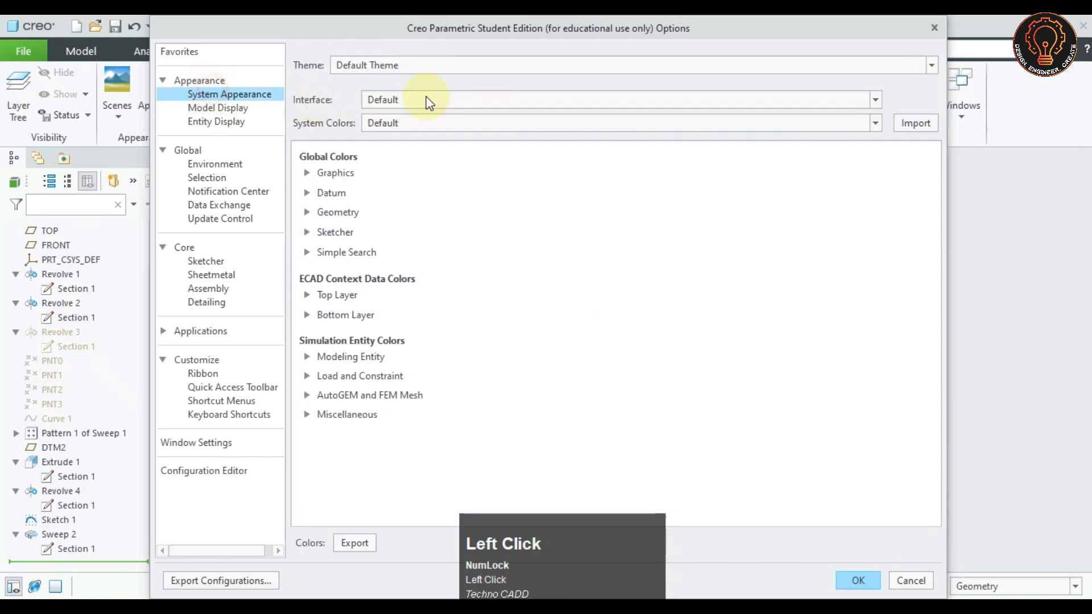
click(463, 69)
click(377, 109)
click(854, 579)
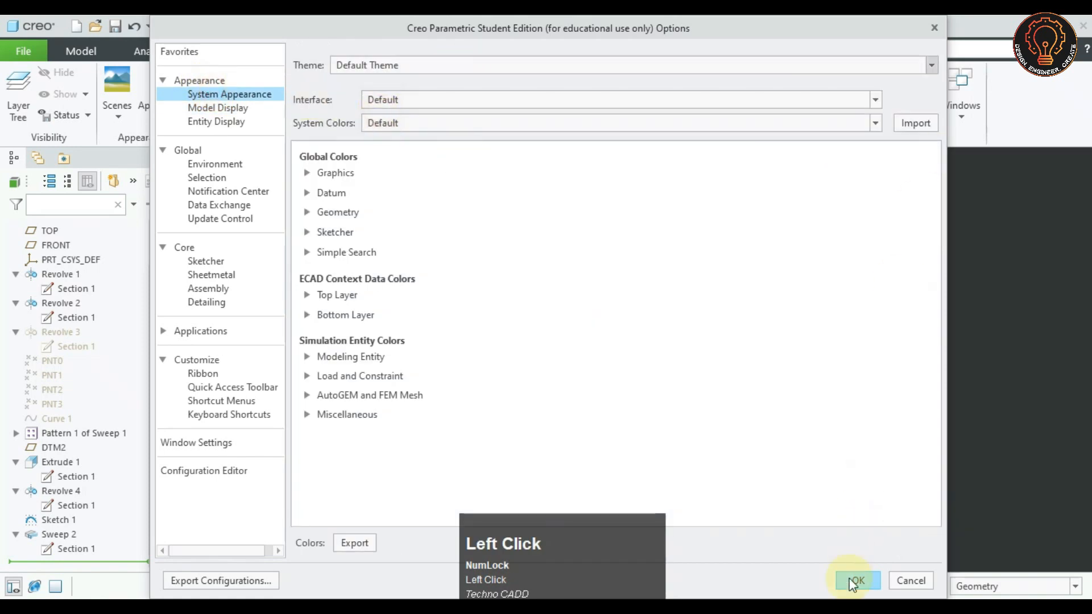
Apply the white appearance to the bulb body inside the shade, using the Body selection filter
click(165, 91)
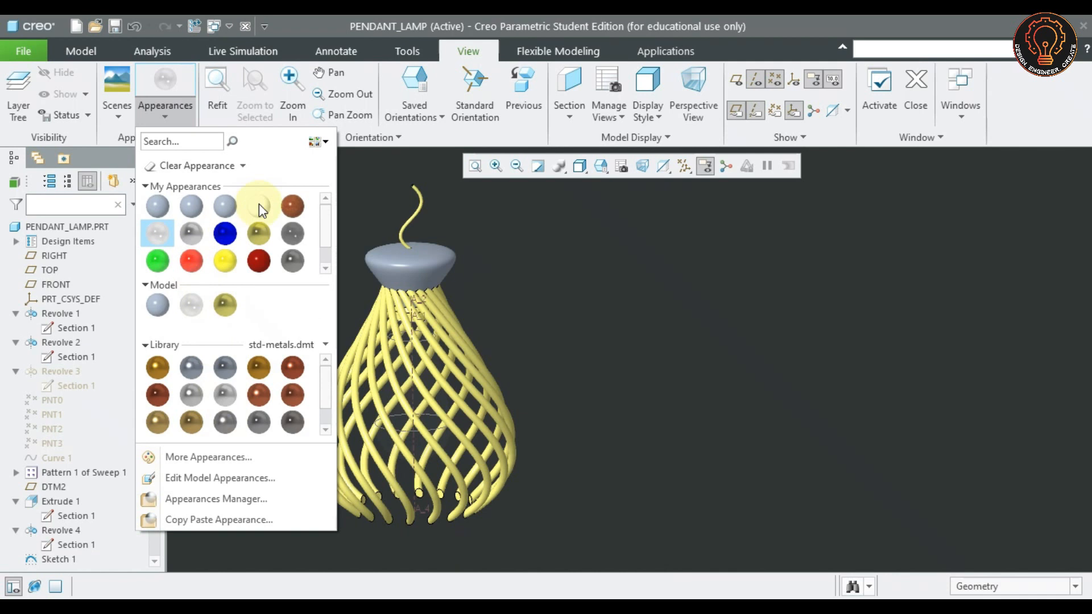
click(258, 206)
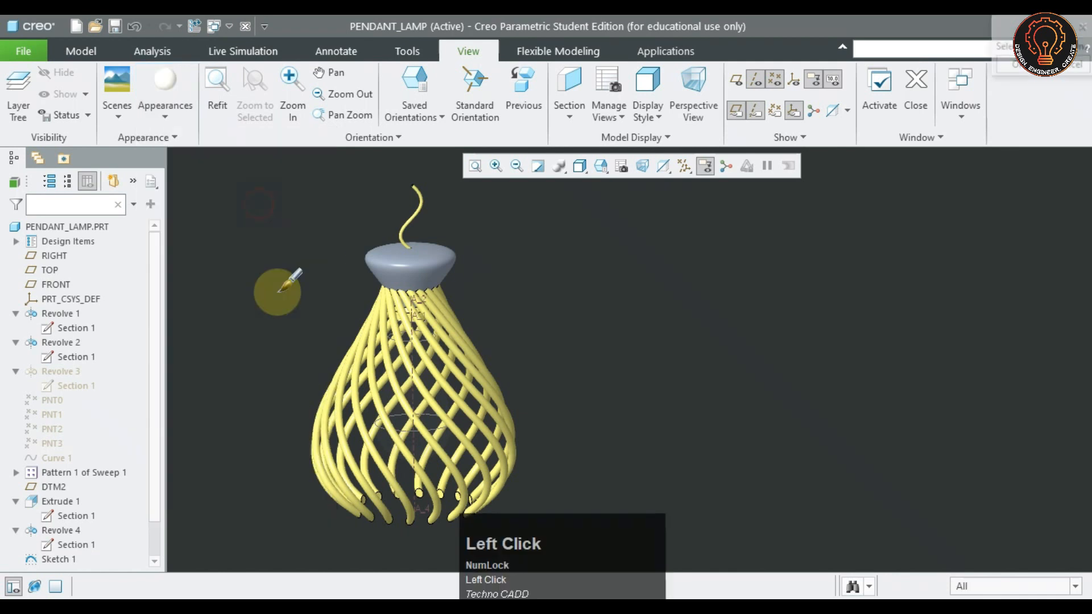
click(1015, 586)
click(986, 554)
scroll(392, 421, down, 4)
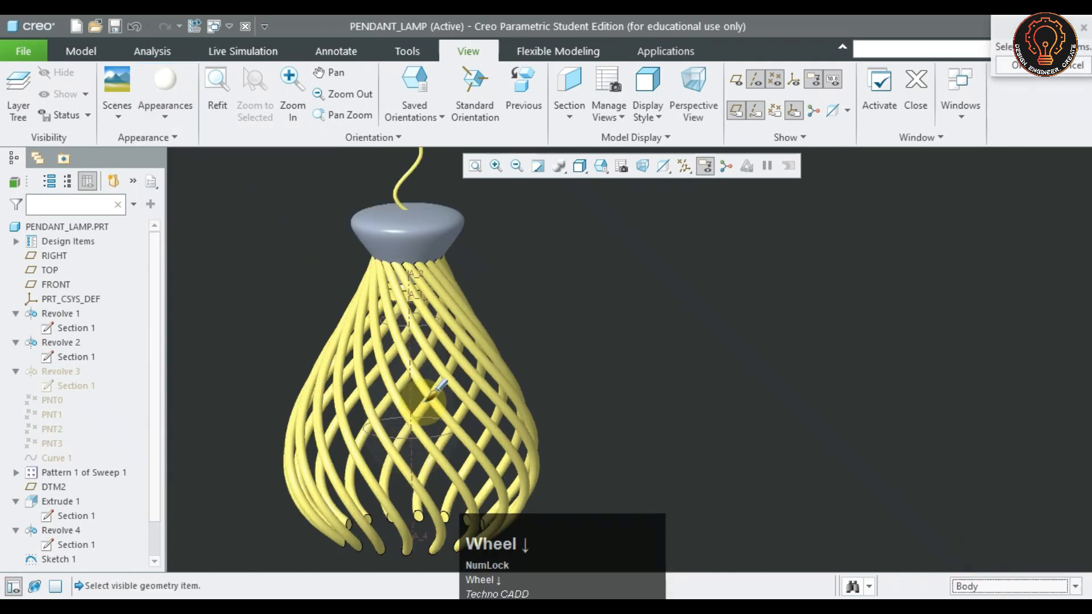
click(461, 381)
click(1028, 67)
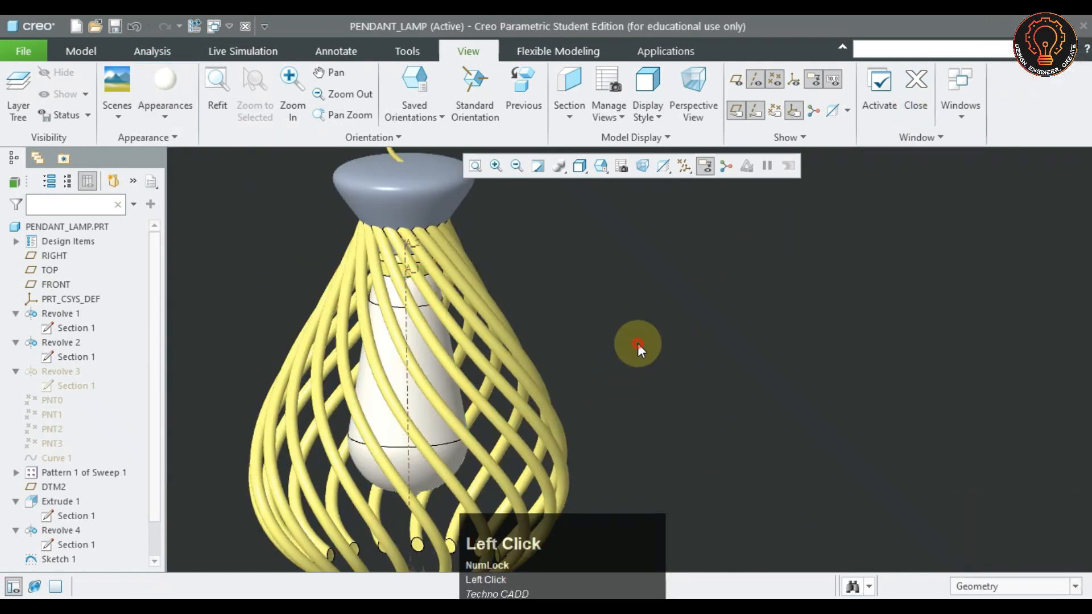
scroll(639, 343, up, 3)
mouse_move(648, 343)
middle_down()
mouse_move(663, 310)
mouse_move(662, 259)
mouse_move(654, 282)
mouse_move(690, 326)
mouse_move(638, 344)
mouse_move(649, 344)
middle_up()
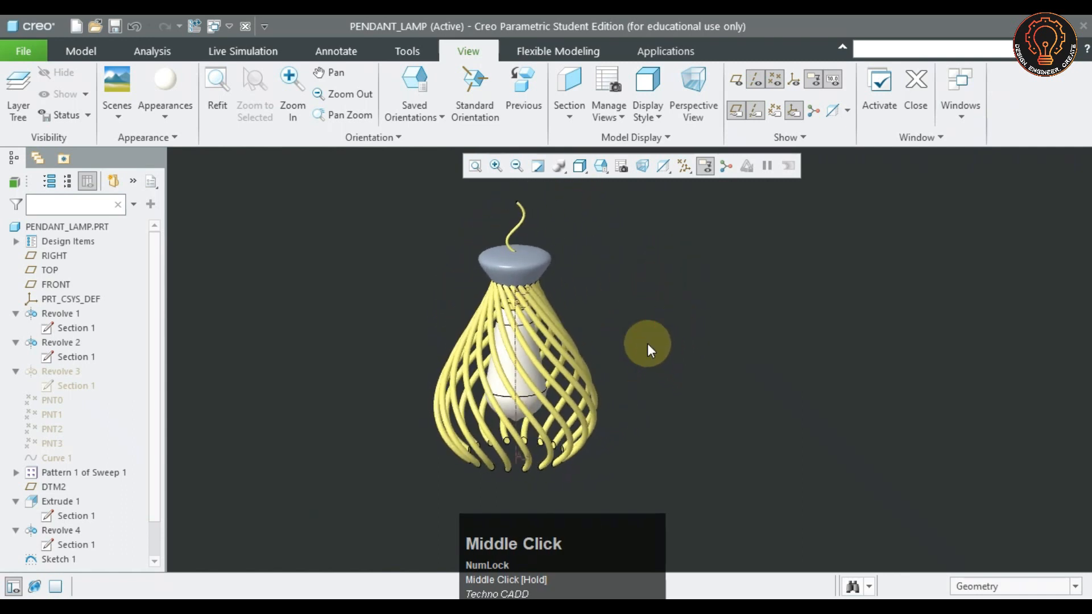